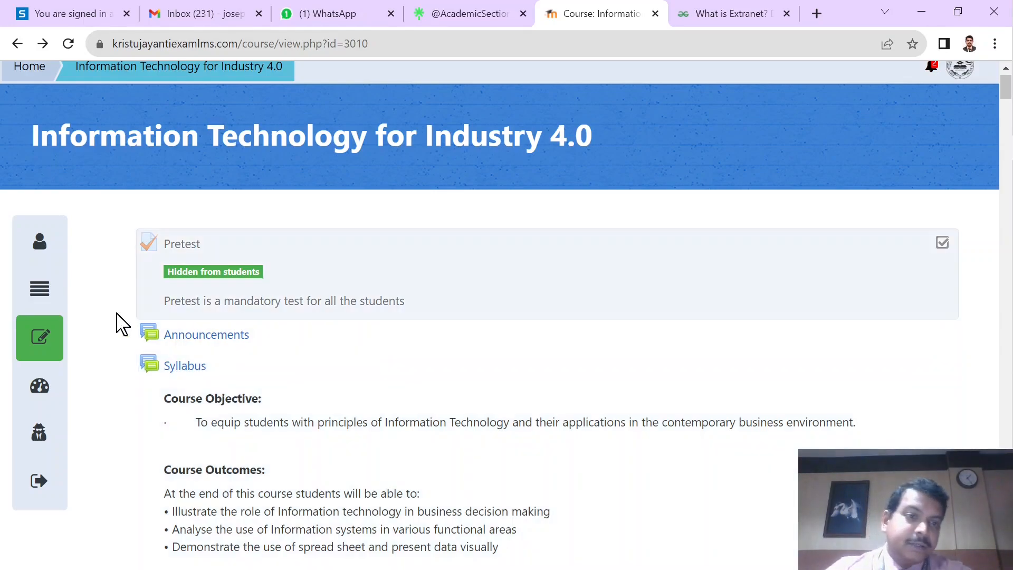
Step: Turn on course editing and start adding a Lesson activity to the (Previous) Lecture 16 section
{"action": "left_click", "coordinate": [35, 337]}
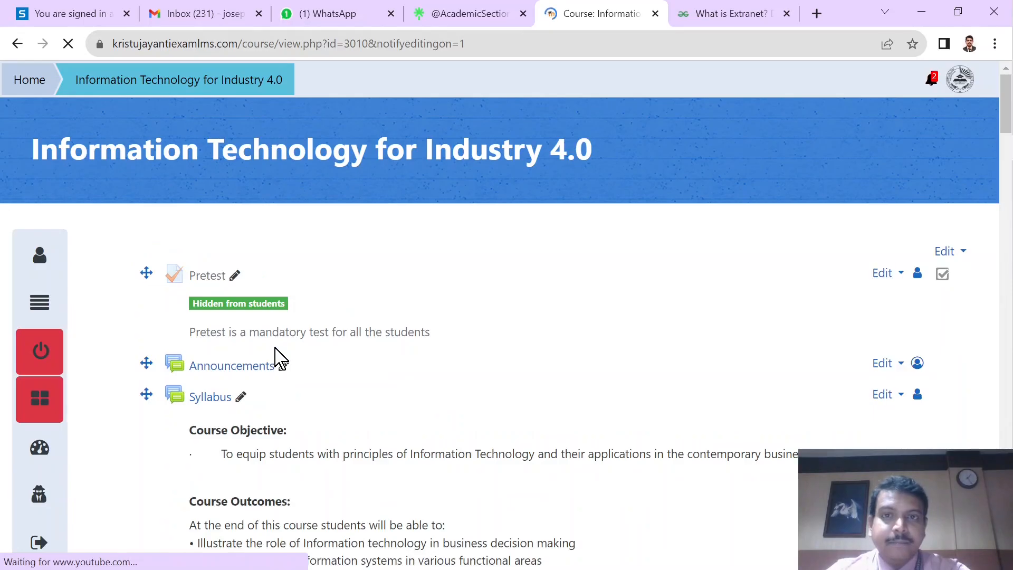
{"action": "scroll", "coordinate": [278, 358], "scroll_direction": "down", "scroll_amount": 15}
{"action": "scroll", "coordinate": [278, 358], "scroll_direction": "down", "scroll_amount": 20}
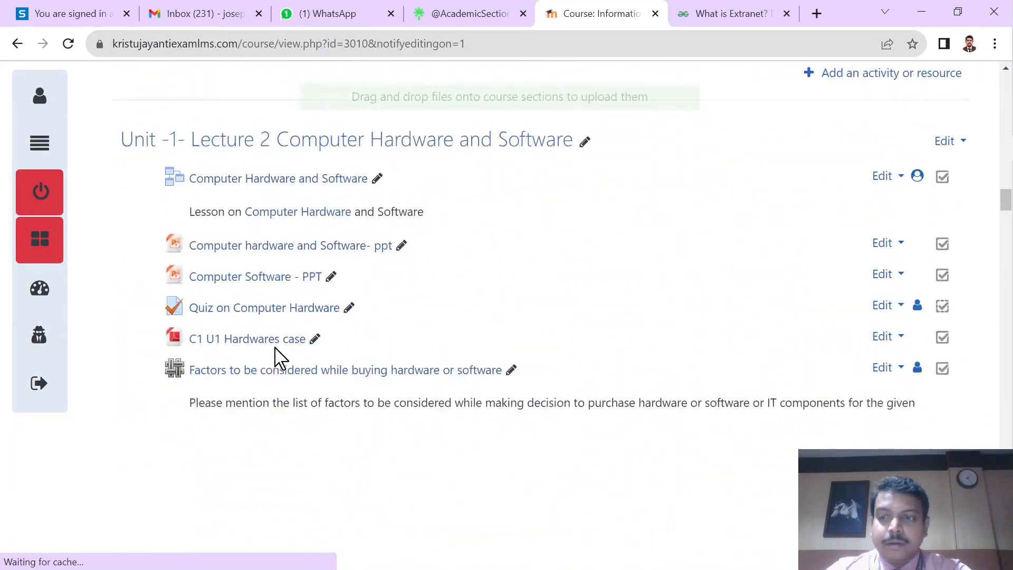
{"action": "scroll", "coordinate": [278, 358], "scroll_direction": "down", "scroll_amount": 15}
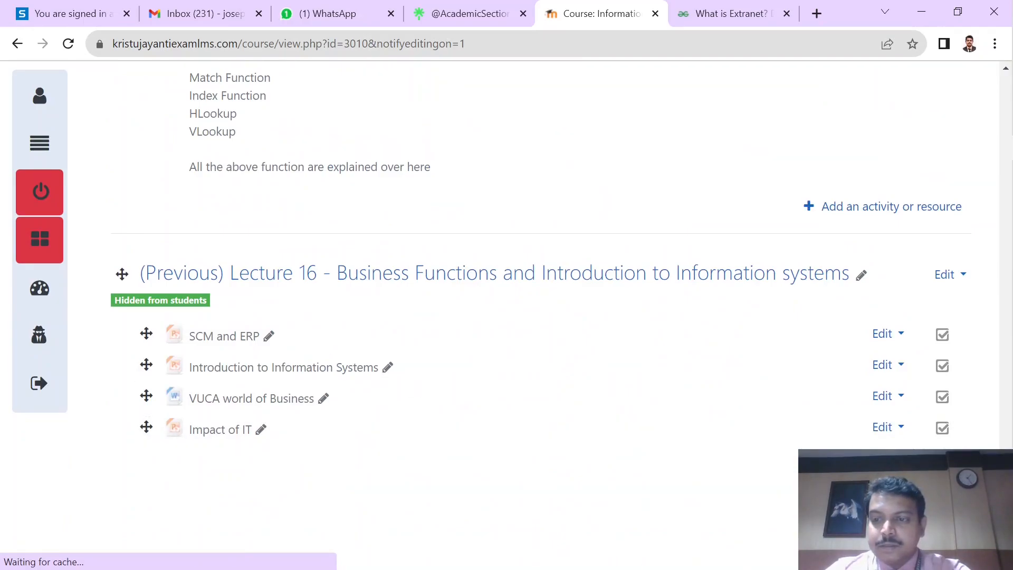
{"action": "left_click", "coordinate": [882, 472]}
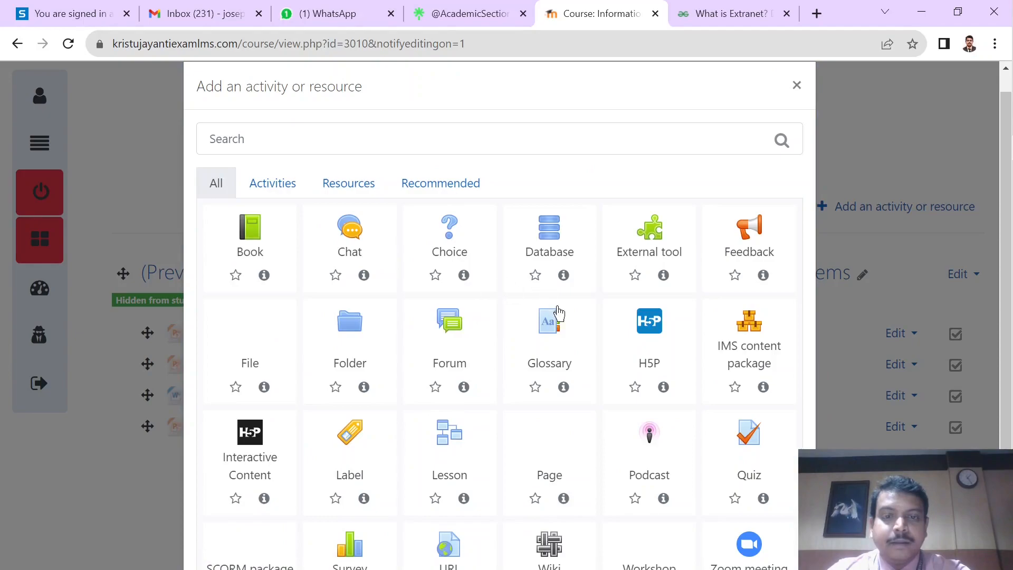
{"action": "scroll", "coordinate": [558, 402], "scroll_direction": "down", "scroll_amount": 1}
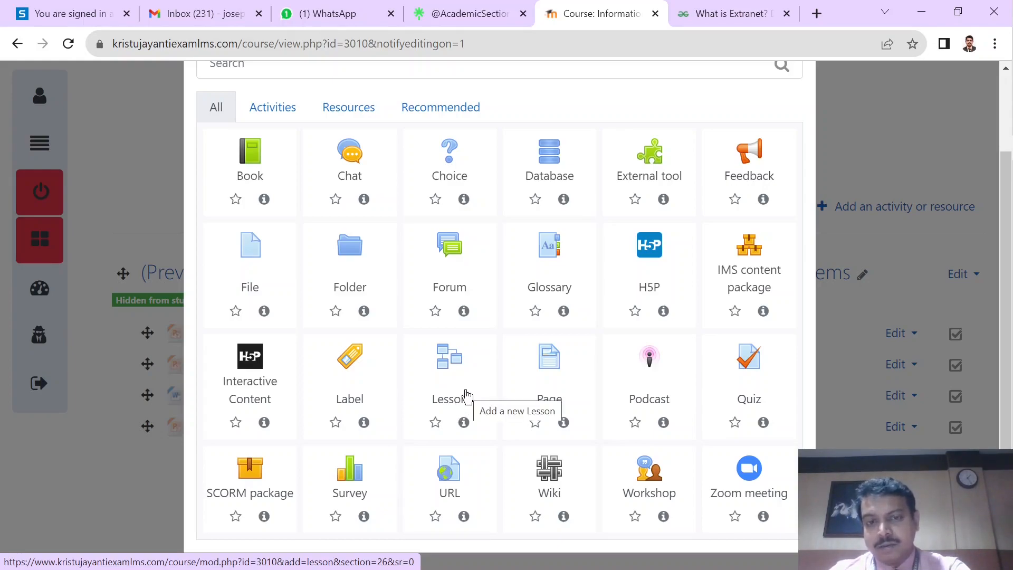
{"action": "left_click", "coordinate": [440, 404]}
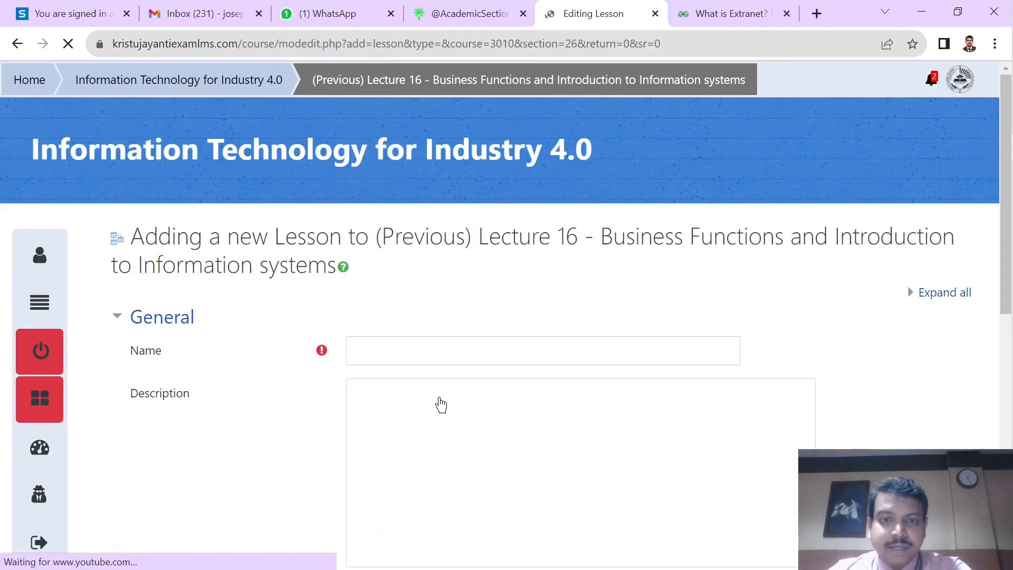
Step: Name the new lesson Computer Networks
{"action": "scroll", "coordinate": [441, 405], "scroll_direction": "down", "scroll_amount": 2}
{"action": "left_click", "coordinate": [389, 240]}
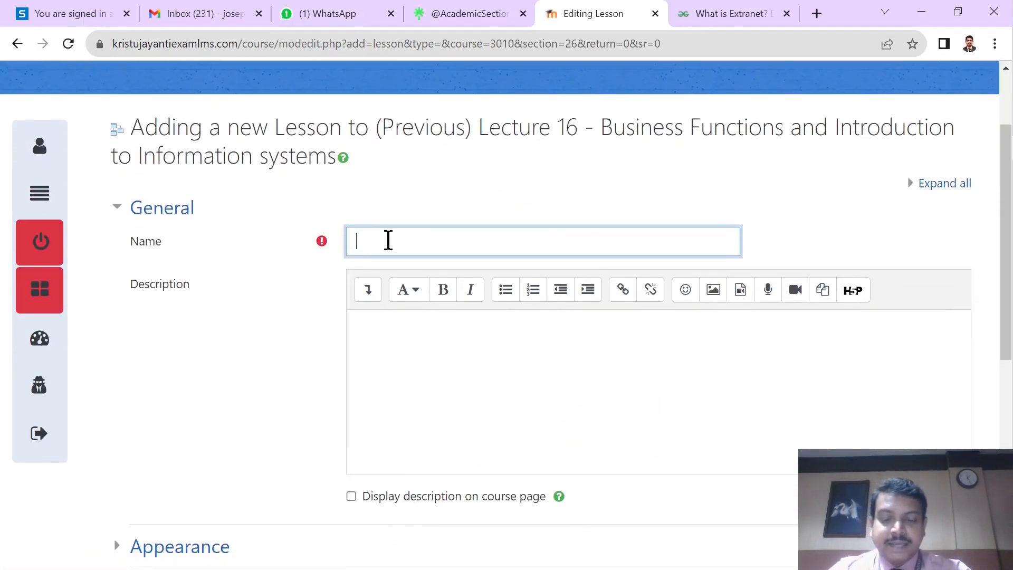
{"action": "type", "text": "Nomputer N"}
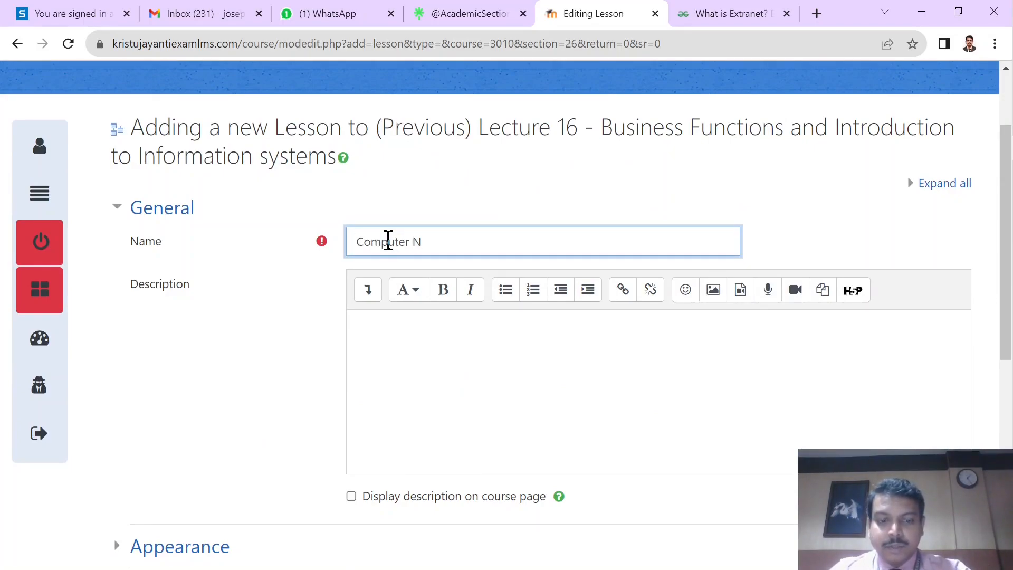
{"action": "type", "text": "tworks"}
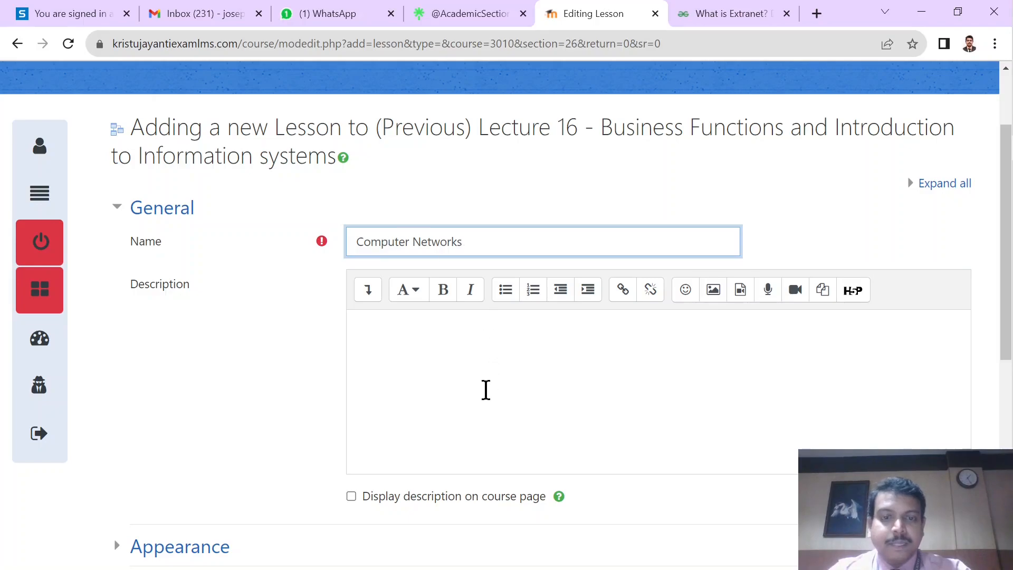
Step: Leave the lesson description empty, then save the lesson and return to the course
{"action": "scroll", "coordinate": [484, 391], "scroll_direction": "down", "scroll_amount": 1}
{"action": "scroll", "coordinate": [486, 390], "scroll_direction": "down", "scroll_amount": 1}
{"action": "left_click", "coordinate": [432, 286]}
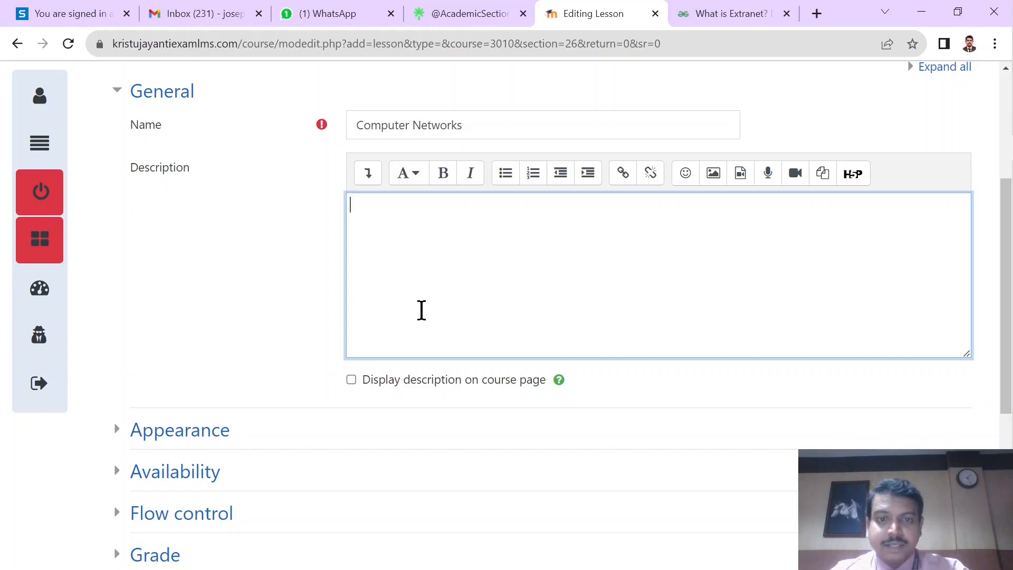
{"action": "scroll", "coordinate": [421, 309], "scroll_direction": "down", "scroll_amount": 2}
{"action": "scroll", "coordinate": [452, 355], "scroll_direction": "down", "scroll_amount": 4}
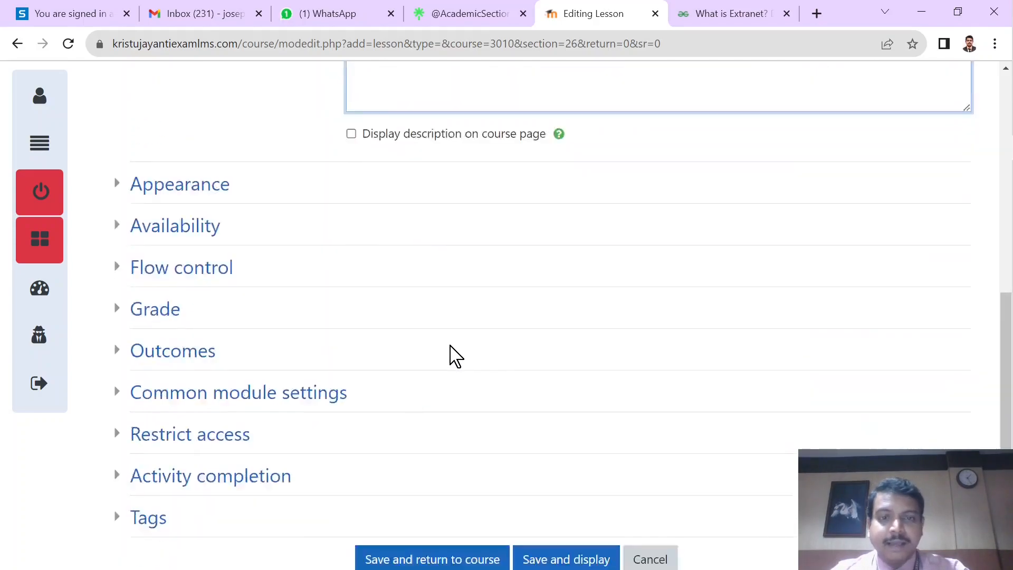
{"action": "left_click", "coordinate": [434, 503]}
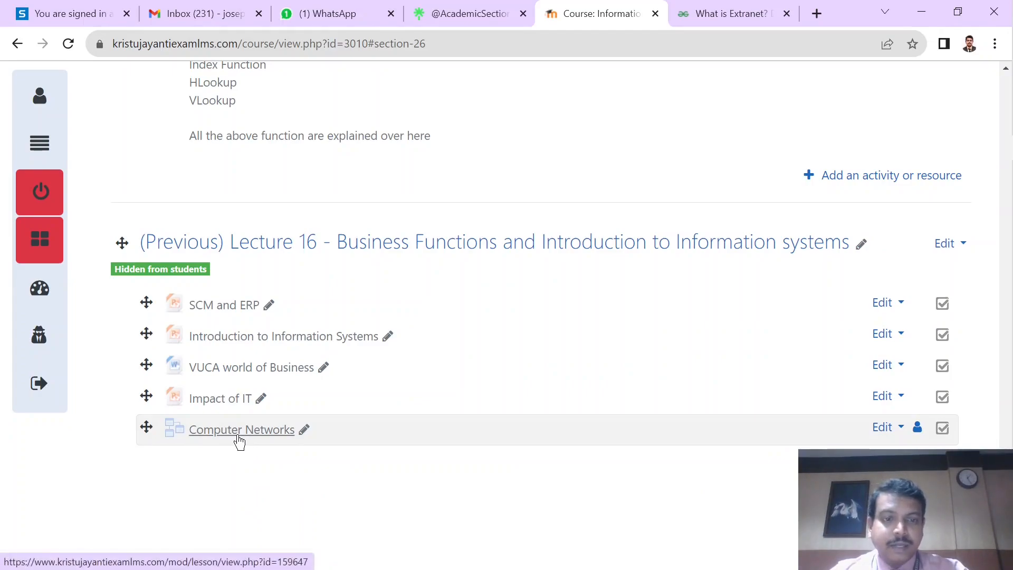
Step: Open the Computer Networks lesson and start a content page titled Intranet
{"action": "left_click", "coordinate": [238, 438]}
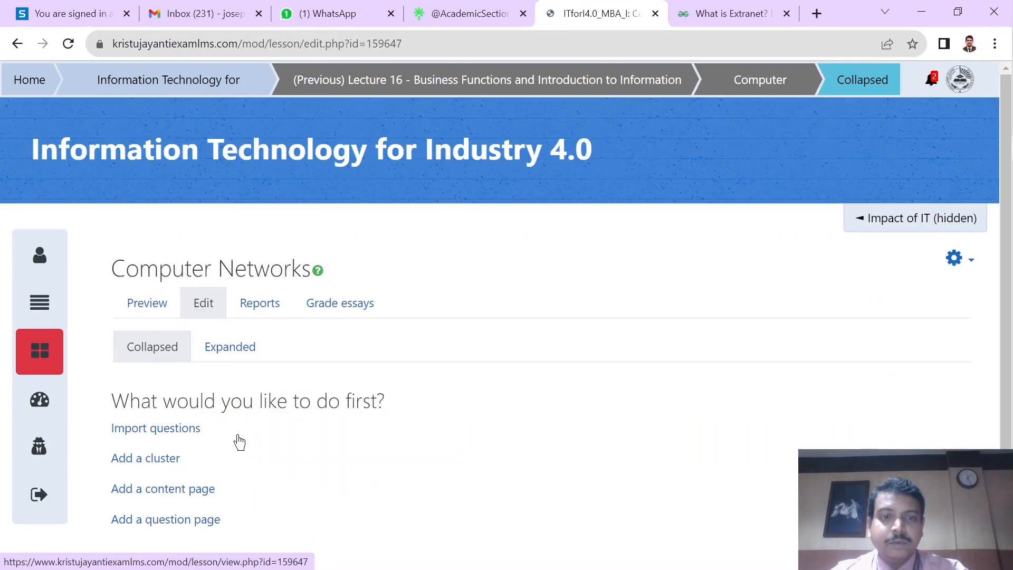
{"action": "scroll", "coordinate": [305, 318], "scroll_direction": "down", "scroll_amount": 1}
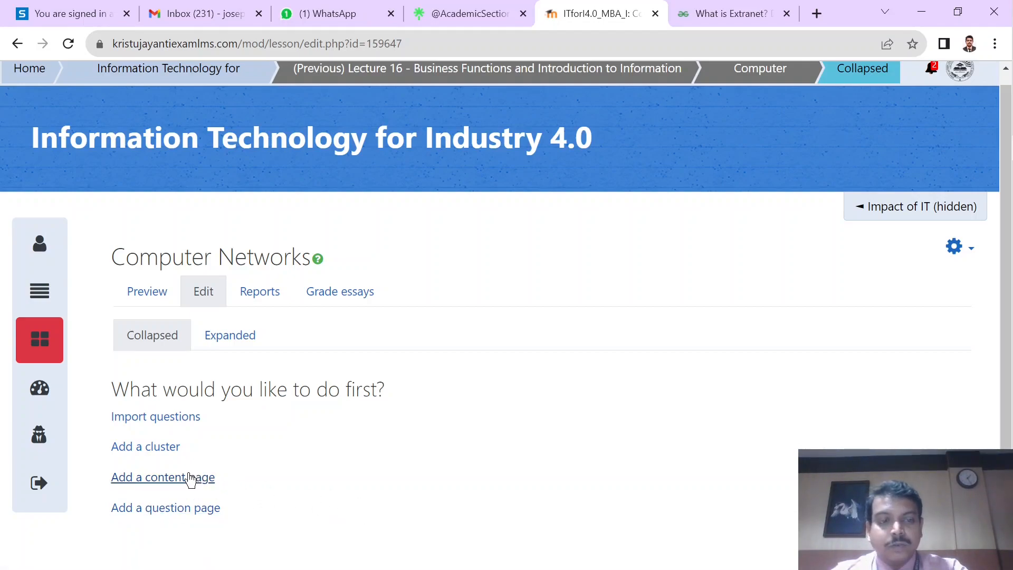
{"action": "left_click", "coordinate": [187, 478]}
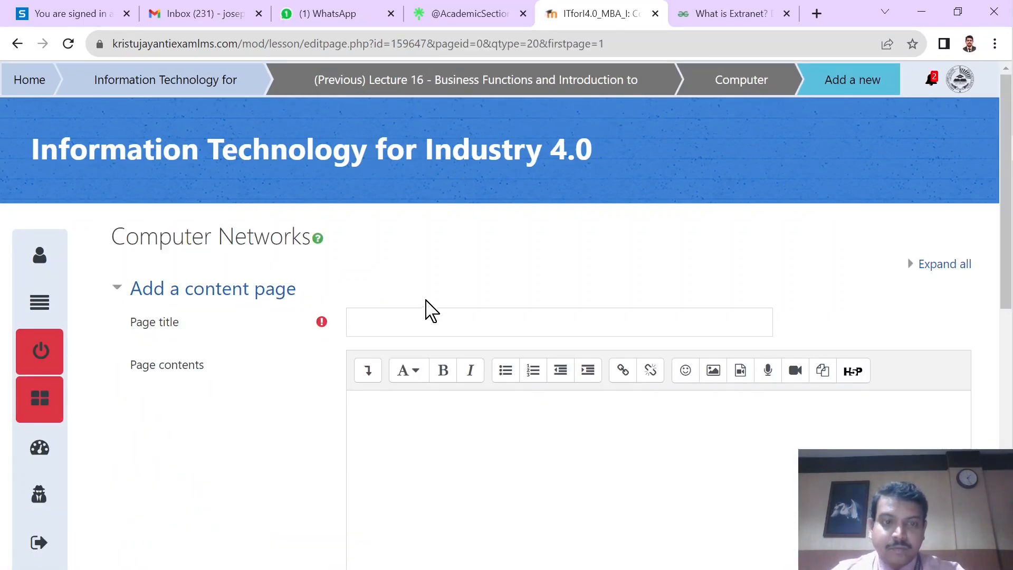
{"action": "left_click", "coordinate": [420, 319]}
{"action": "type", "text": "Intranet"}
Step: Switch to Word and copy the entire Intranet text from Document2 for the page contents
{"action": "scroll", "coordinate": [419, 318], "scroll_direction": "down", "scroll_amount": 2}
{"action": "left_click", "coordinate": [418, 318]}
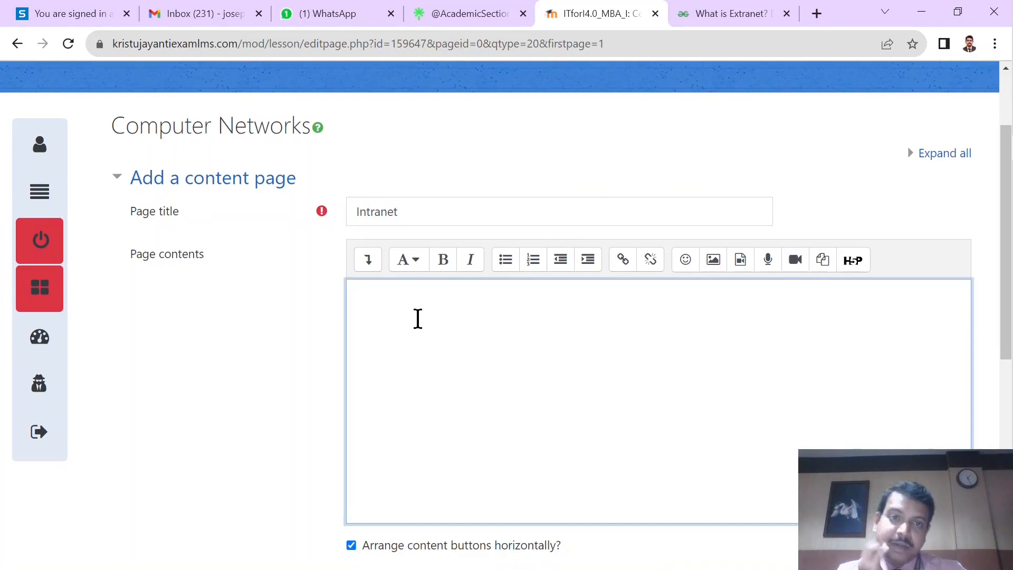
{"action": "key", "text": "alt+Tab"}
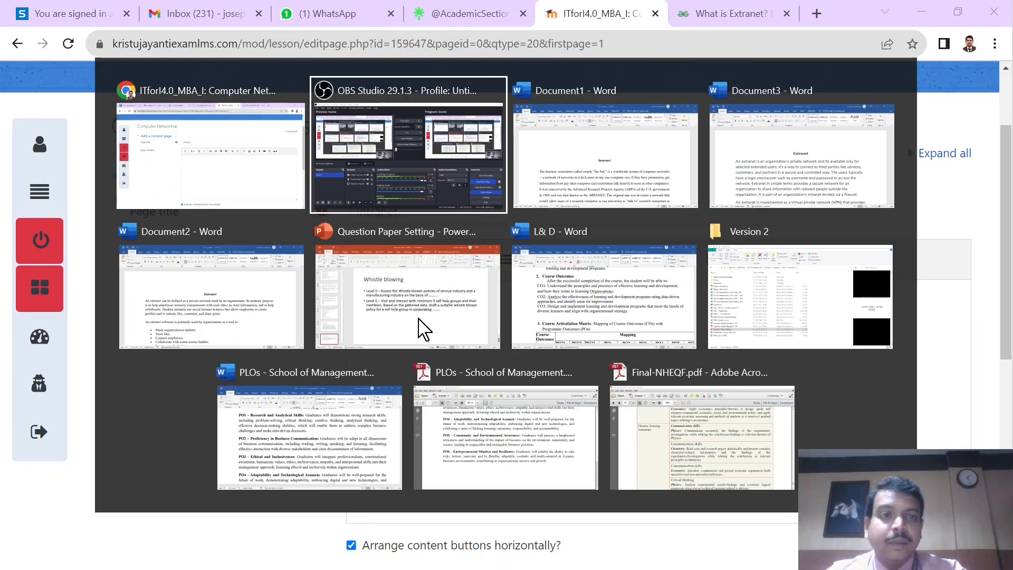
{"action": "key", "text": "alt+Tab"}
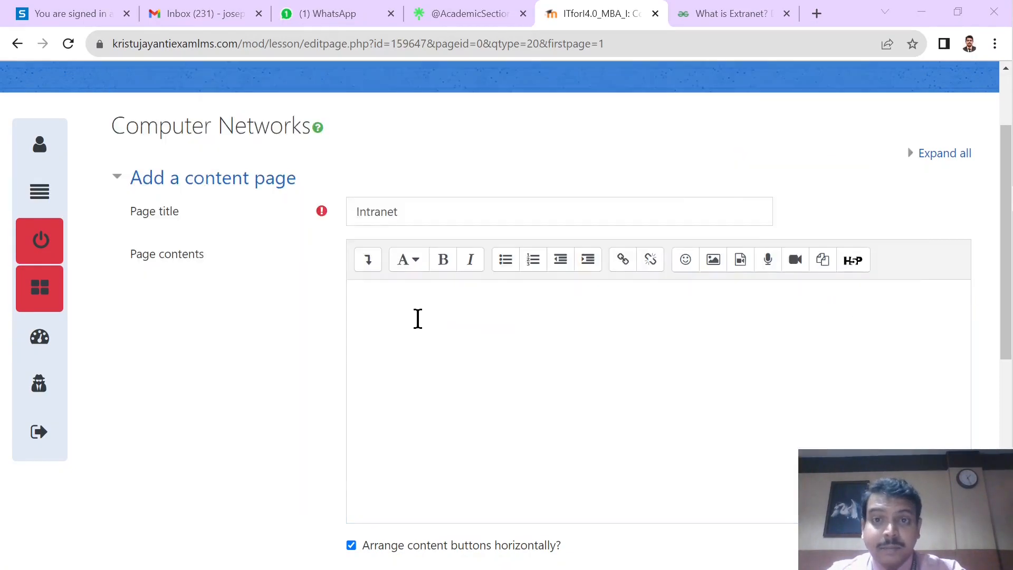
{"action": "scroll", "coordinate": [414, 417], "scroll_direction": "down", "scroll_amount": 2}
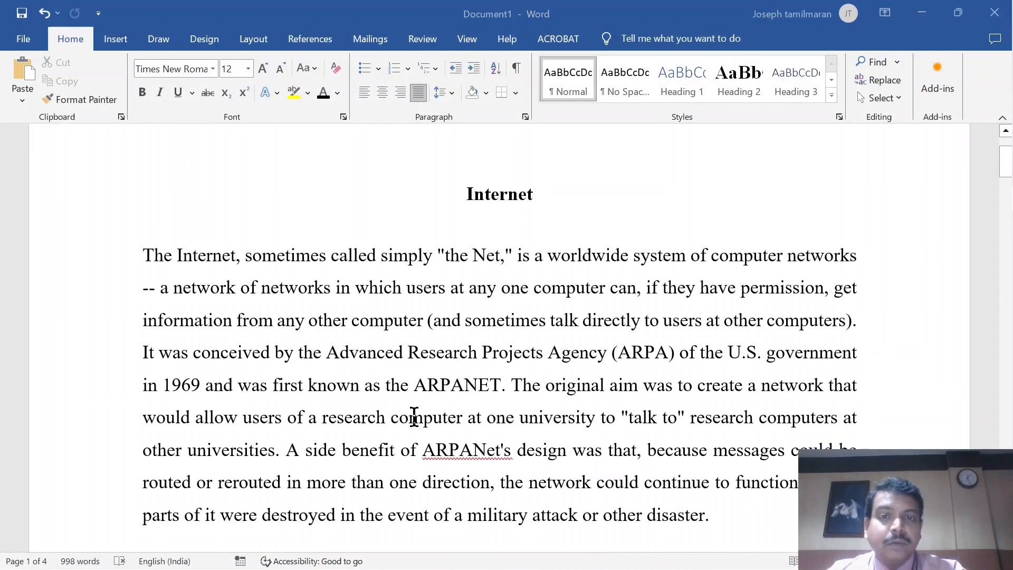
{"action": "key", "text": "alt+Tab"}
{"action": "key", "text": "alt+Tab"}
{"action": "key", "text": "alt+Tab"}
{"action": "key", "text": "alt+Tab"}
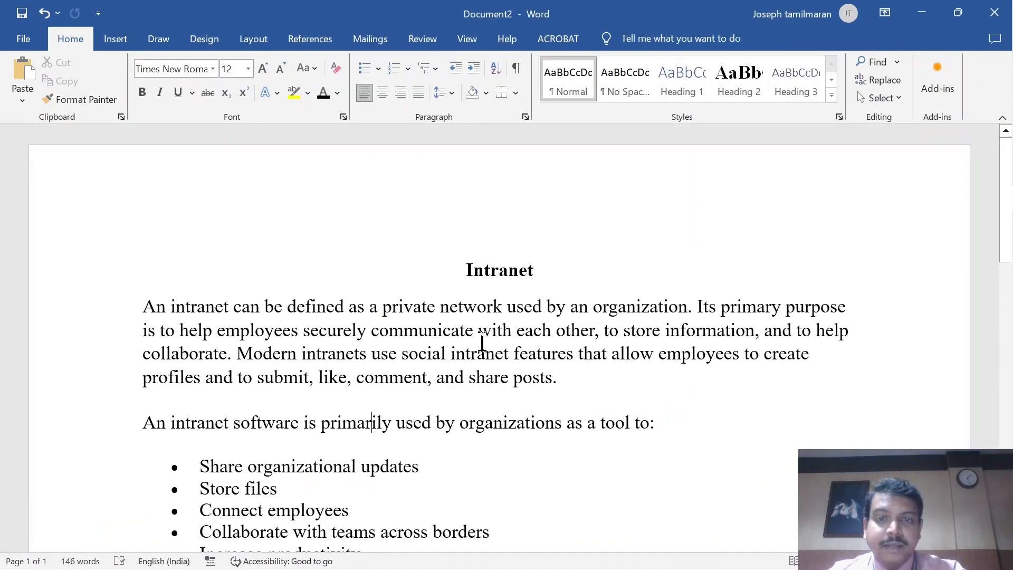
{"action": "key", "text": "ctrl+a"}
{"action": "key", "text": "ctrl+c"}
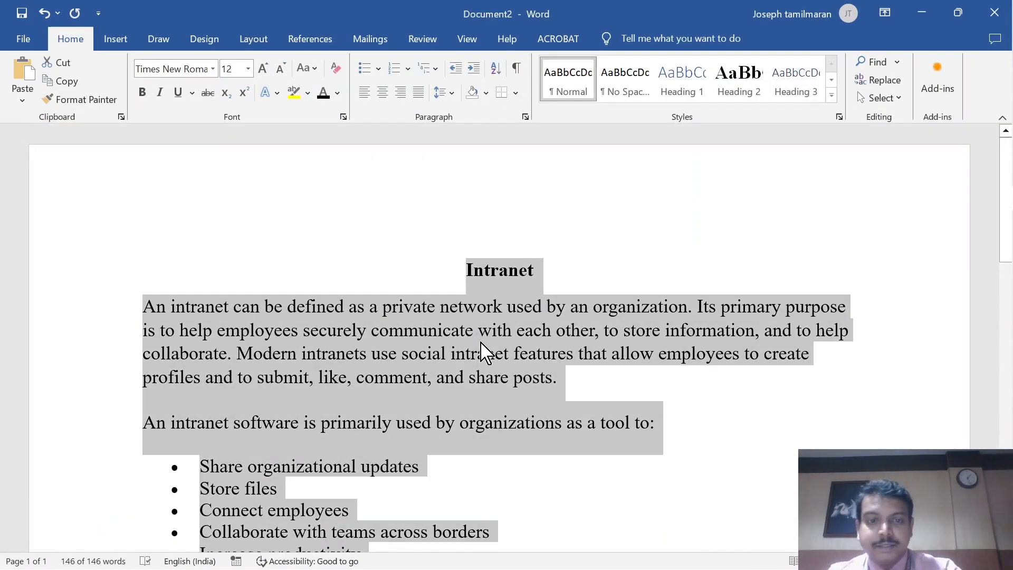
Step: Return to the Moodle lesson in Chrome and paste the copied Intranet text into the page contents
{"action": "key", "text": "alt+Tab"}
{"action": "key", "text": "alt+Tab"}
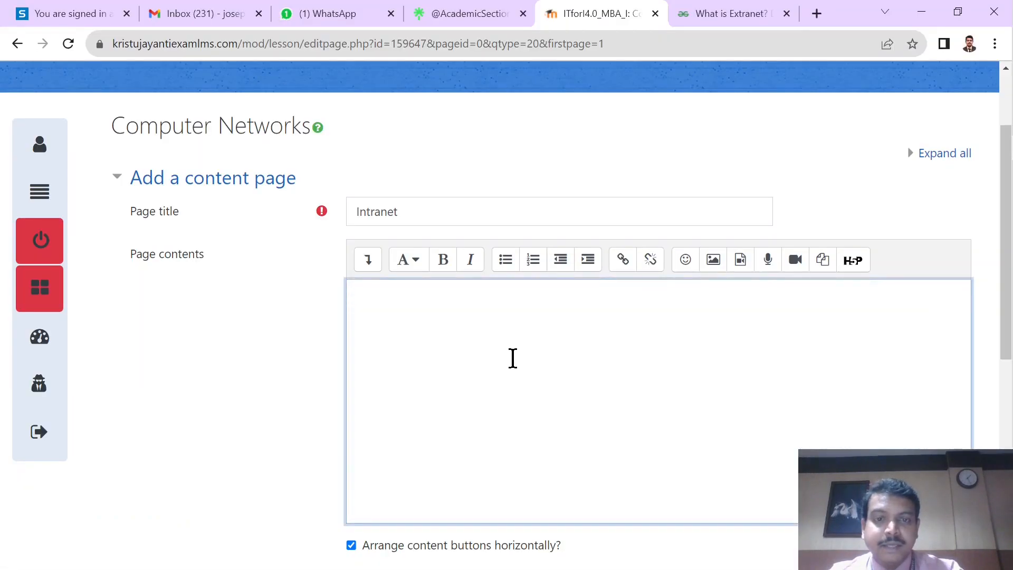
{"action": "key", "text": "ctrl+v"}
Step: Set the Content 1 description to Quiz 1 and save the Intranet page
{"action": "scroll", "coordinate": [512, 358], "scroll_direction": "down", "scroll_amount": 5}
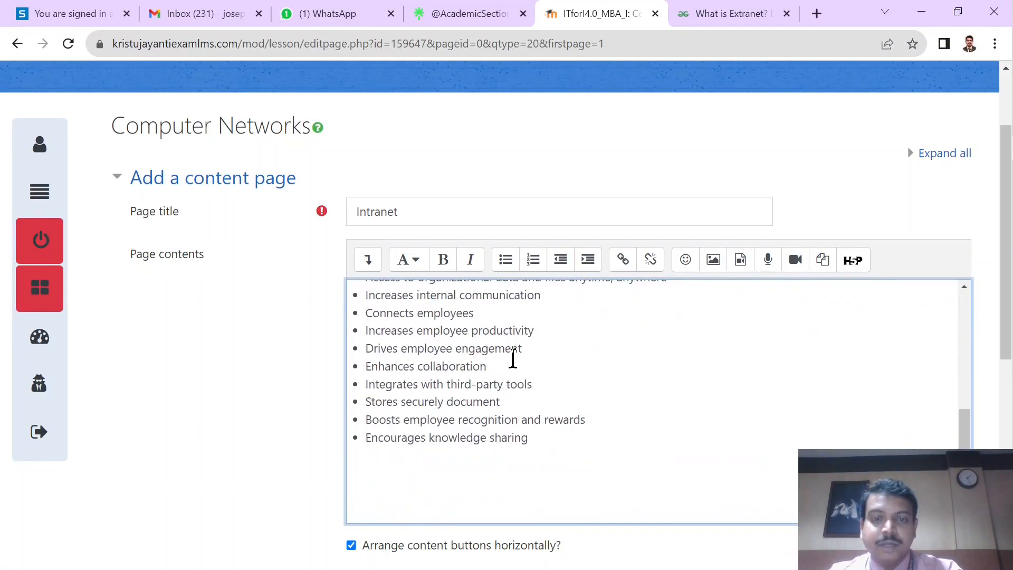
{"action": "scroll", "coordinate": [512, 358], "scroll_direction": "down", "scroll_amount": 6}
{"action": "left_click", "coordinate": [447, 357]}
{"action": "scroll", "coordinate": [626, 314], "scroll_direction": "down", "scroll_amount": 2}
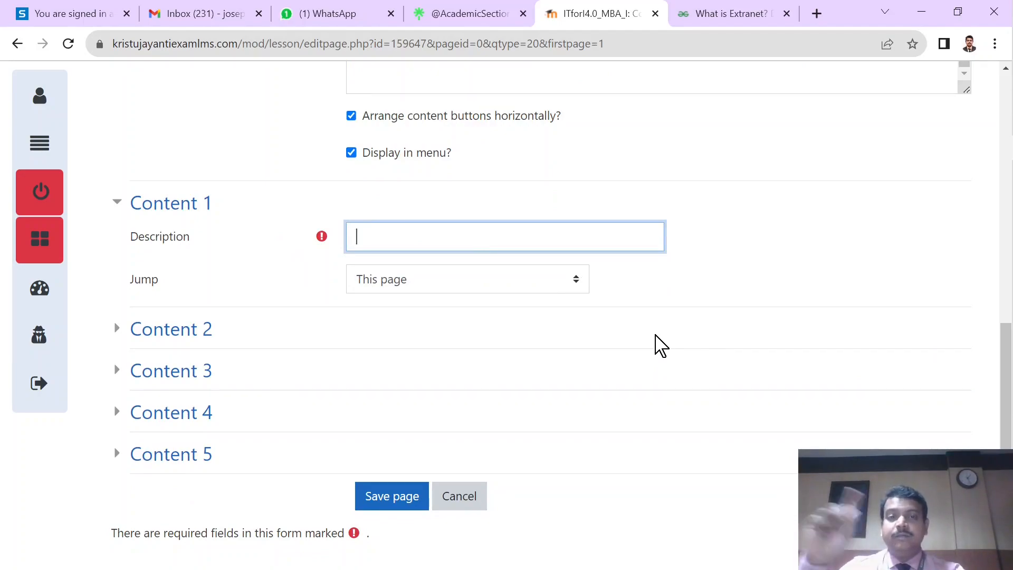
{"action": "type", "text": "uestion"}
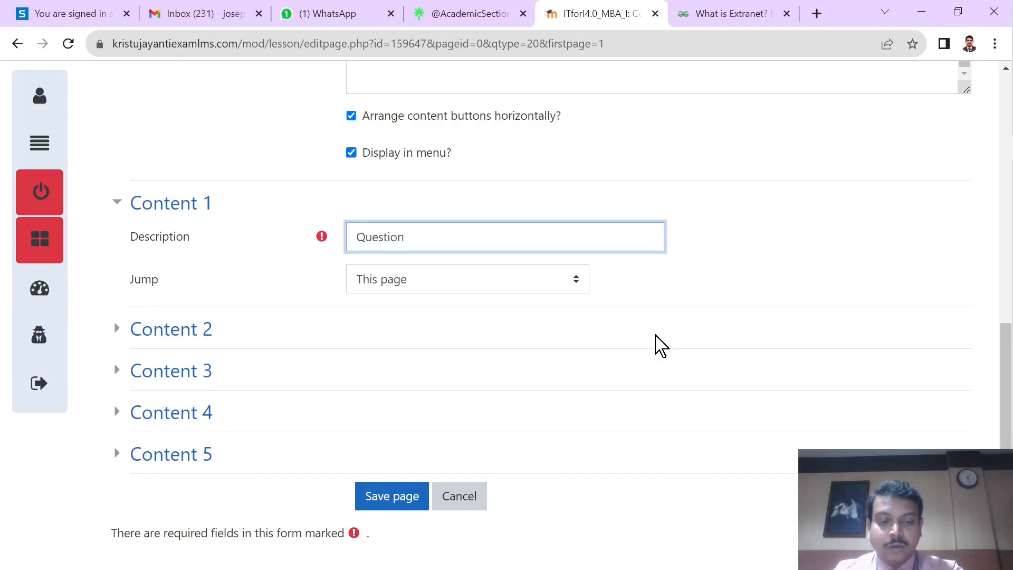
{"action": "key", "text": "BackSpace"}
{"action": "key", "text": "BackSpace"}
{"action": "key", "text": "BackSpace"}
{"action": "key", "text": "BackSpace"}
{"action": "key", "text": "BackSpace"}
{"action": "key", "text": "BackSpace"}
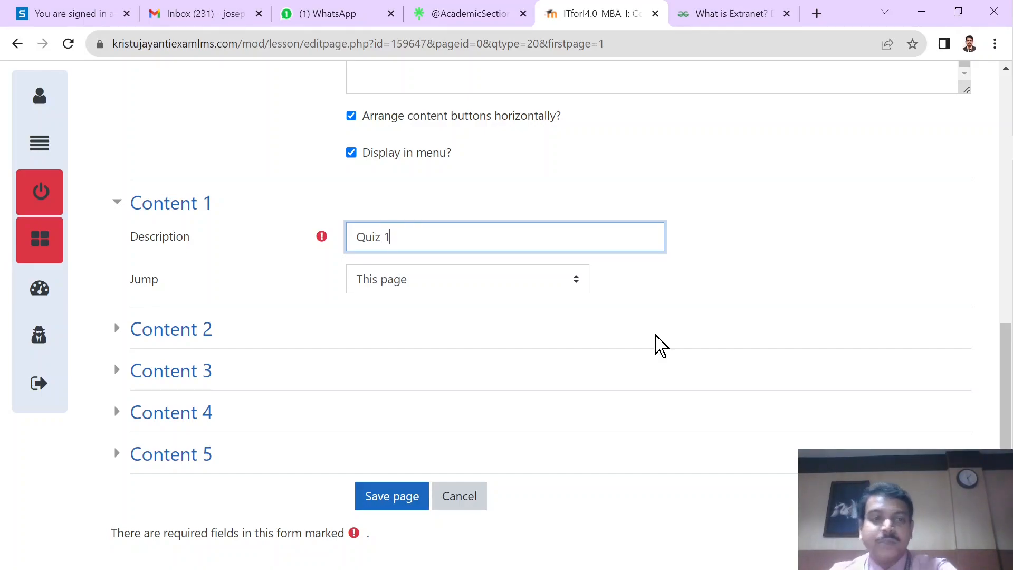
{"action": "left_click", "coordinate": [401, 497]}
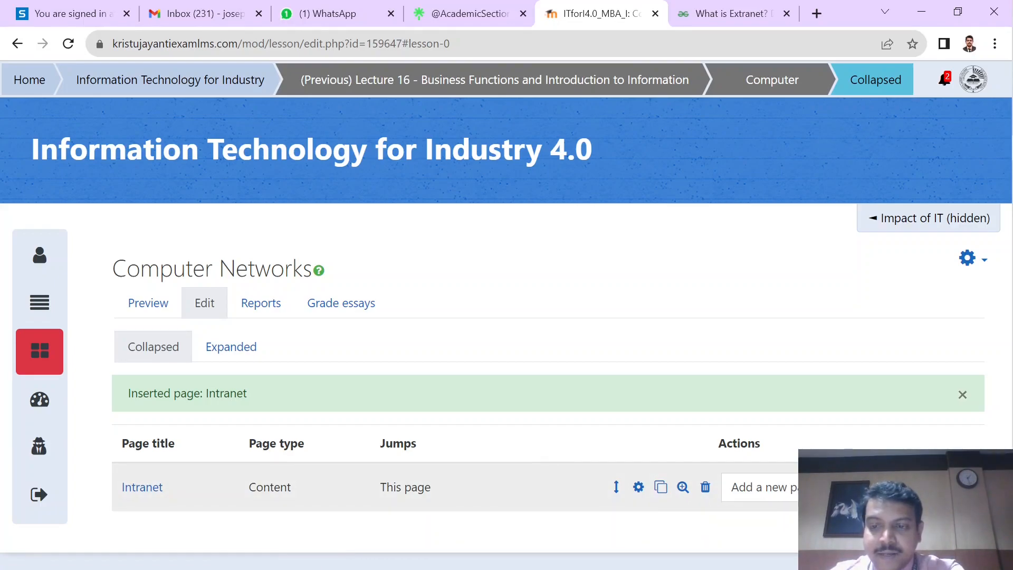
Step: Add a content page titled Extranet after the Intranet page
{"action": "left_click", "coordinate": [831, 486]}
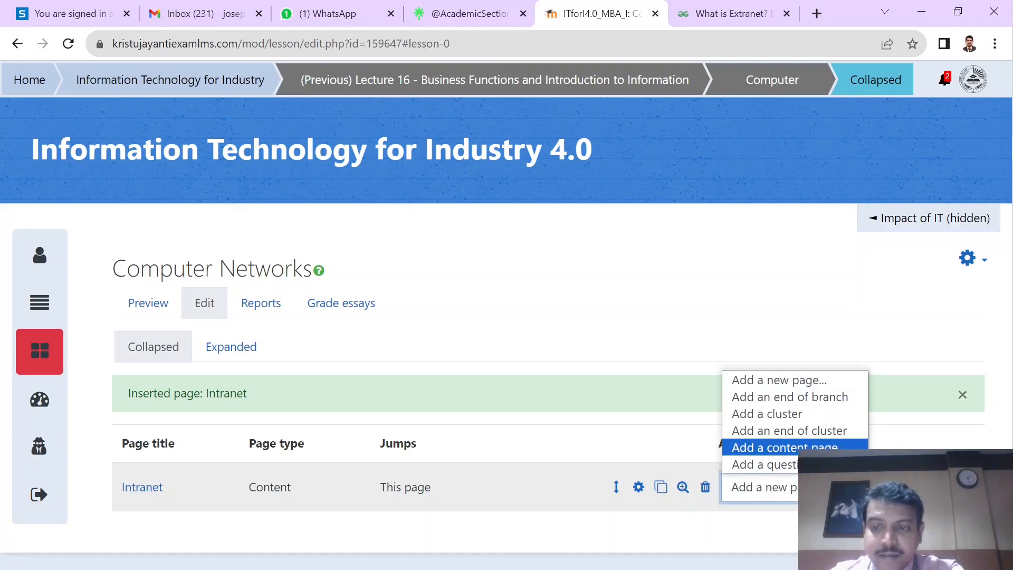
{"action": "left_click", "coordinate": [831, 452]}
{"action": "scroll", "coordinate": [558, 429], "scroll_direction": "down", "scroll_amount": 1}
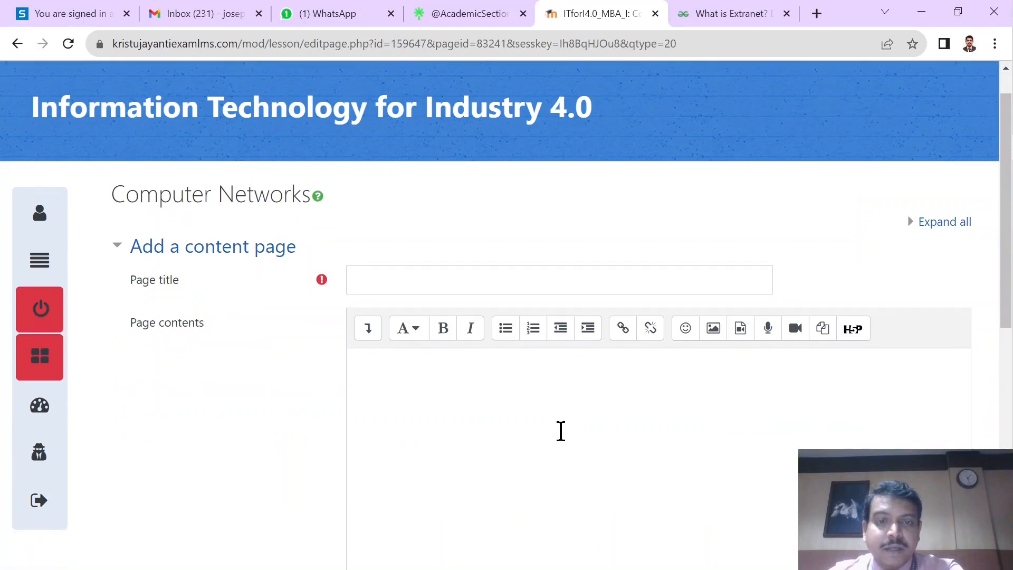
{"action": "left_click", "coordinate": [456, 269]}
{"action": "type", "text": "Extranet"}
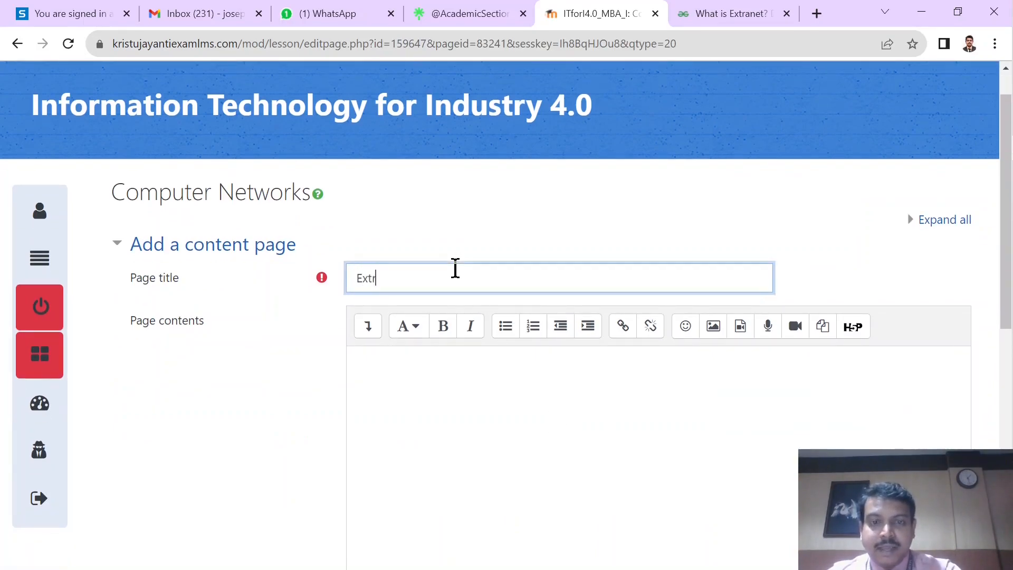
Step: Copy the entire Extranet text from Document3 in Word and paste it into the Extranet page's contents in Chrome
{"action": "left_click", "coordinate": [463, 396]}
{"action": "key", "text": "alt+Tab"}
{"action": "key", "text": "alt+Tab"}
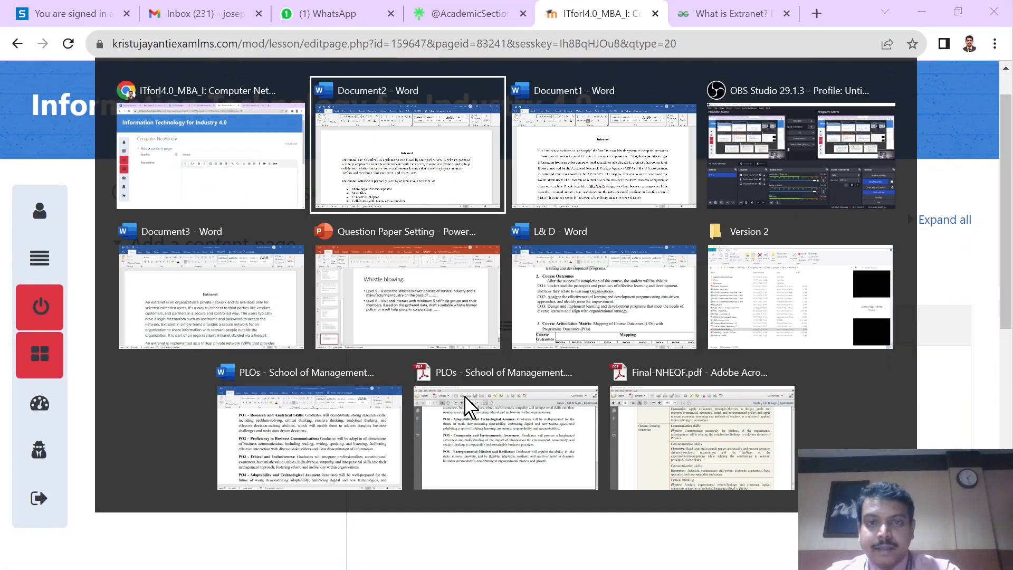
{"action": "key", "text": "alt+Tab"}
{"action": "key", "text": "alt+Tab"}
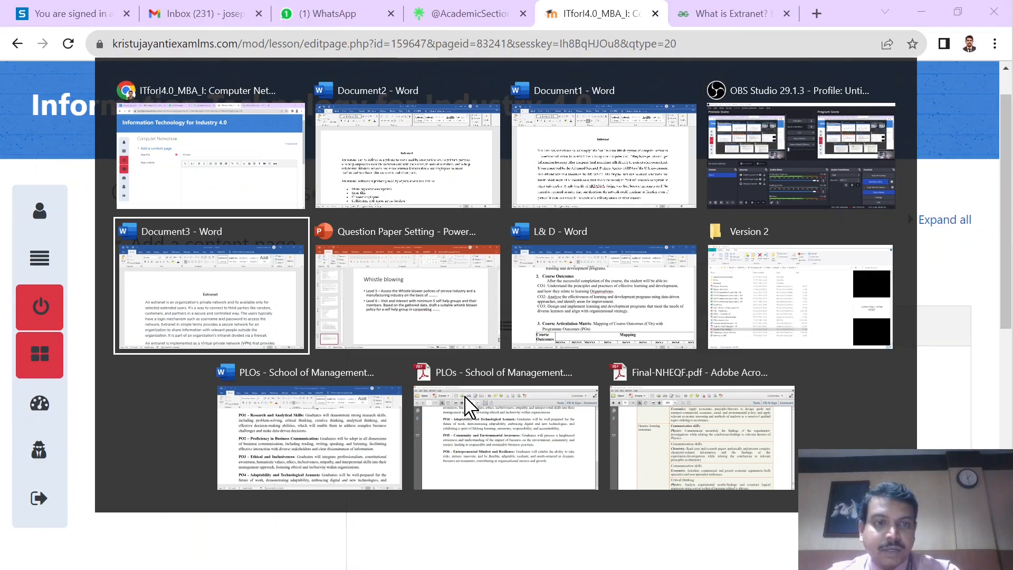
{"action": "key", "text": "ctrl+a"}
{"action": "key", "text": "ctrl+c"}
{"action": "key", "text": "alt+Tab"}
{"action": "key", "text": "ctrl+v"}
Step: Set the Content 1 description of the Extranet page to Quiz 4
{"action": "scroll", "coordinate": [242, 443], "scroll_direction": "down", "scroll_amount": 5}
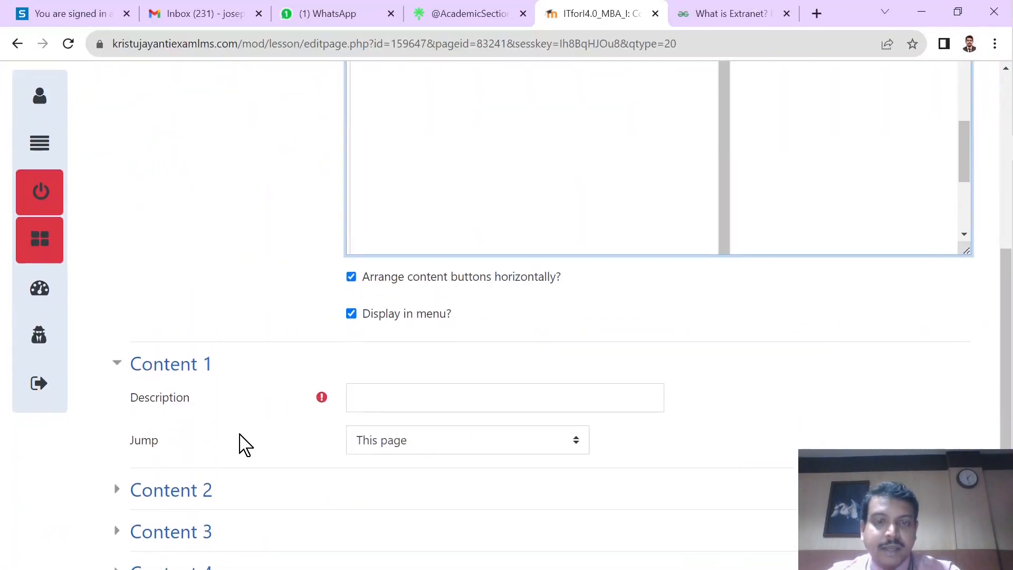
{"action": "scroll", "coordinate": [264, 327], "scroll_direction": "down", "scroll_amount": 2}
{"action": "left_click", "coordinate": [392, 269]}
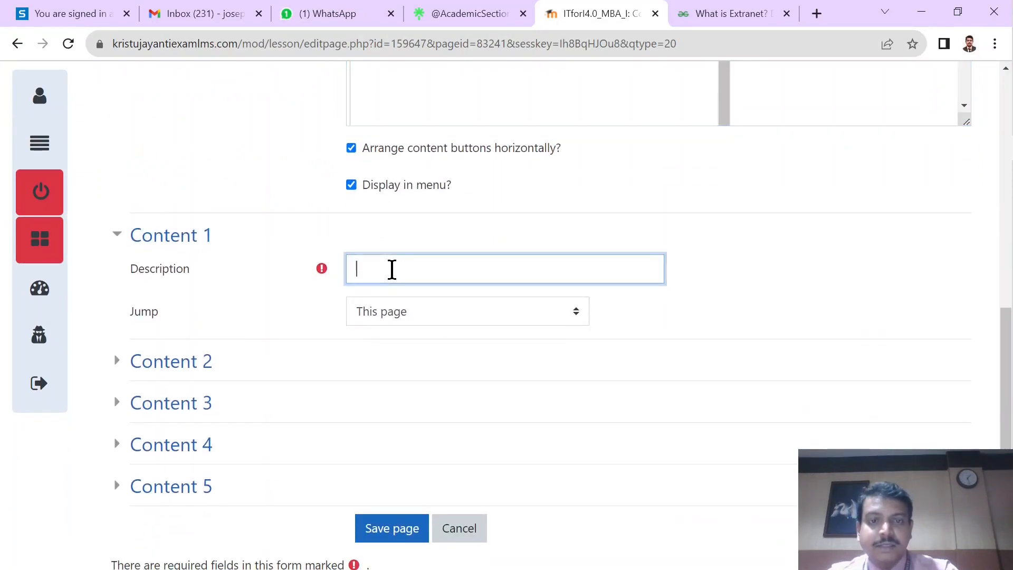
{"action": "type", "text": "Quiz 4"}
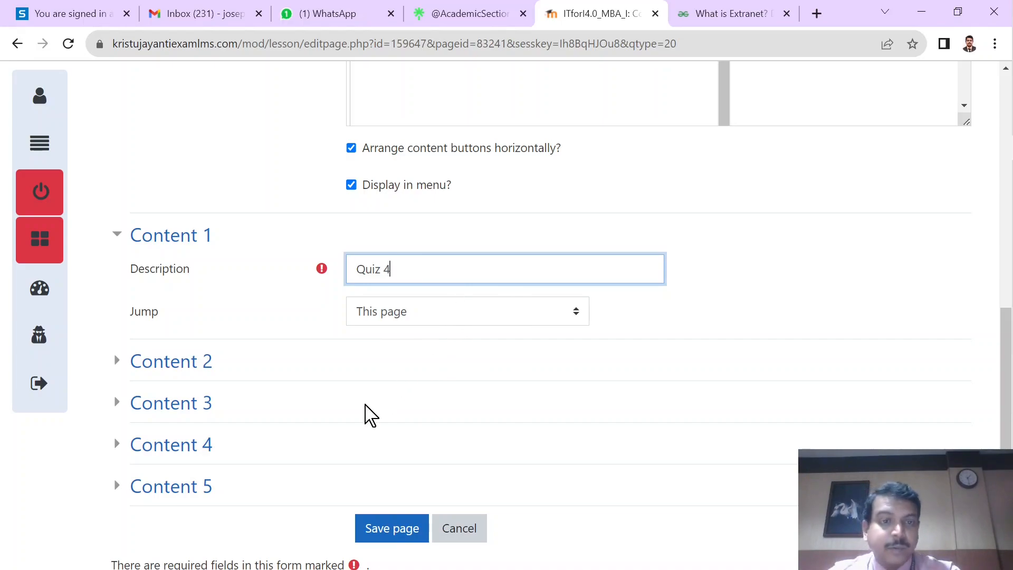
Step: Save the Extranet page and add a content page titled Internet after it
{"action": "left_click", "coordinate": [383, 525]}
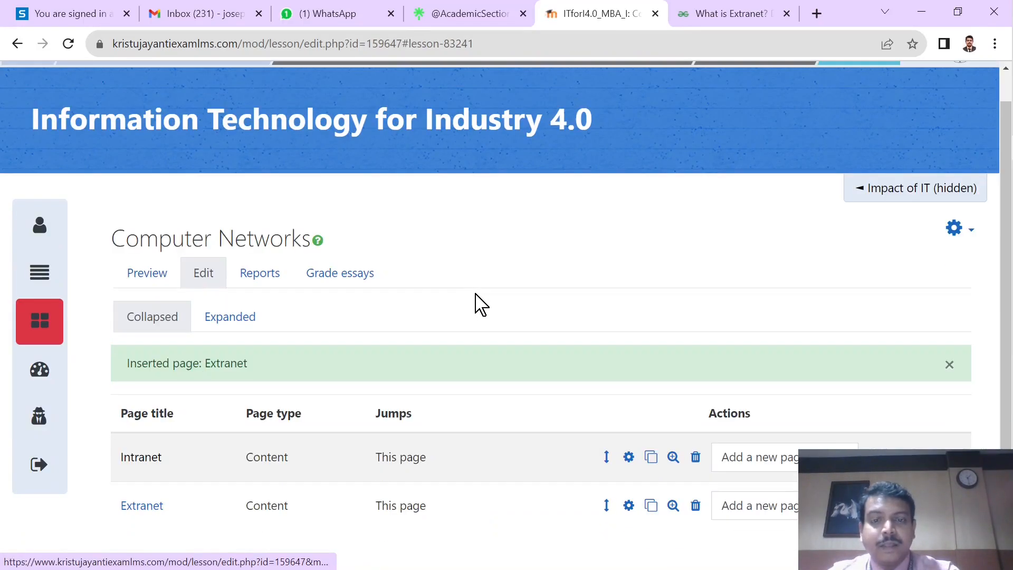
{"action": "left_click", "coordinate": [758, 507]}
{"action": "left_click", "coordinate": [771, 467]}
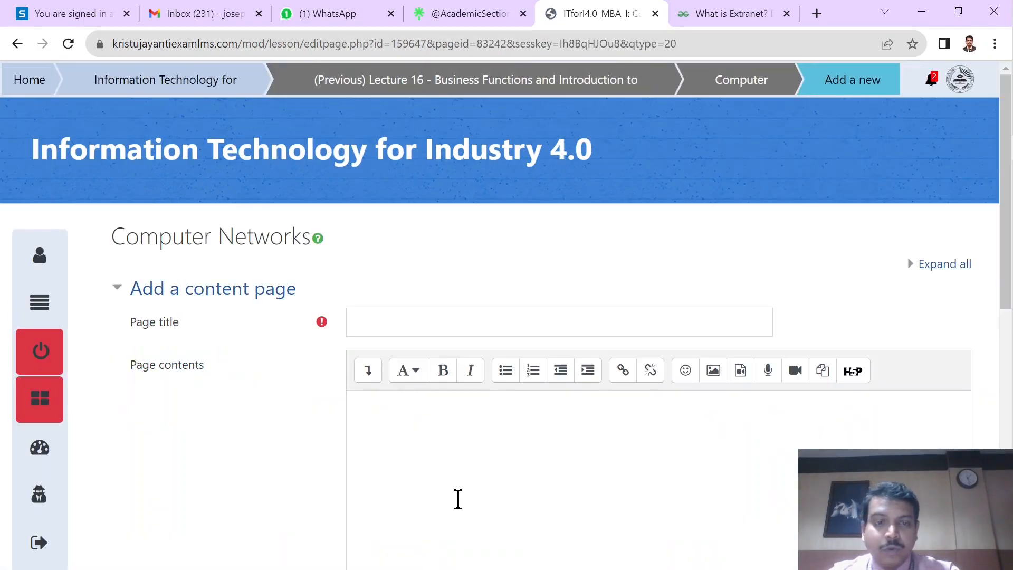
{"action": "left_click", "coordinate": [438, 323]}
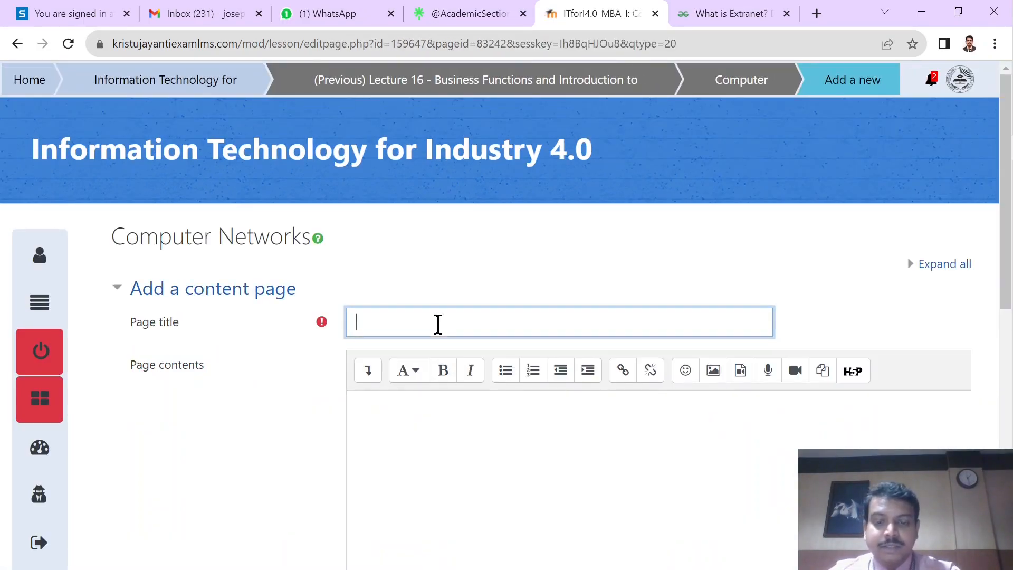
Step: Copy the entire Internet text from Document1 in Word and paste it into the Internet page's contents in Chrome
{"action": "left_click", "coordinate": [430, 457]}
{"action": "key", "text": "alt+Tab"}
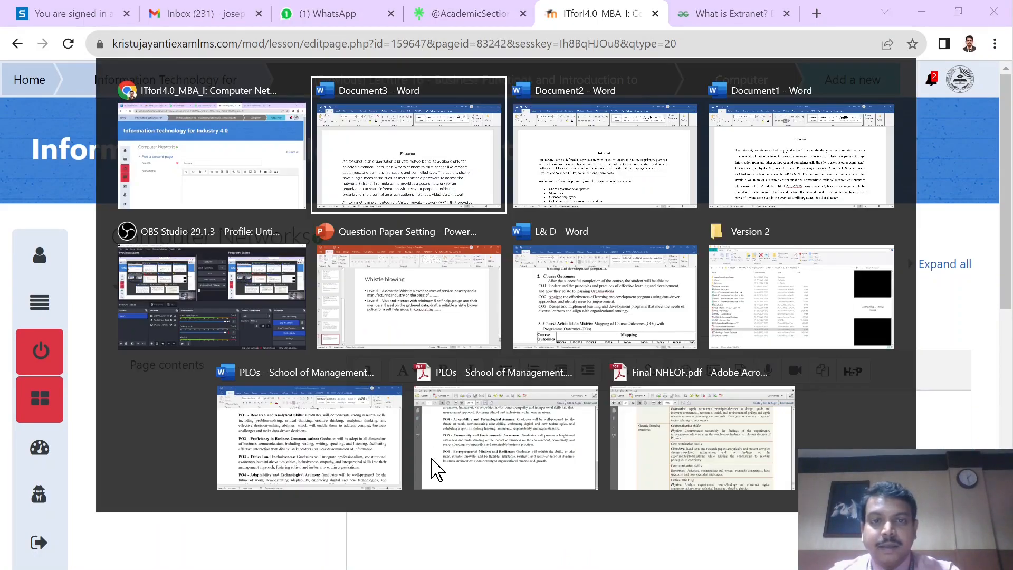
{"action": "key", "text": "alt+Tab"}
{"action": "key", "text": "ctrl+a"}
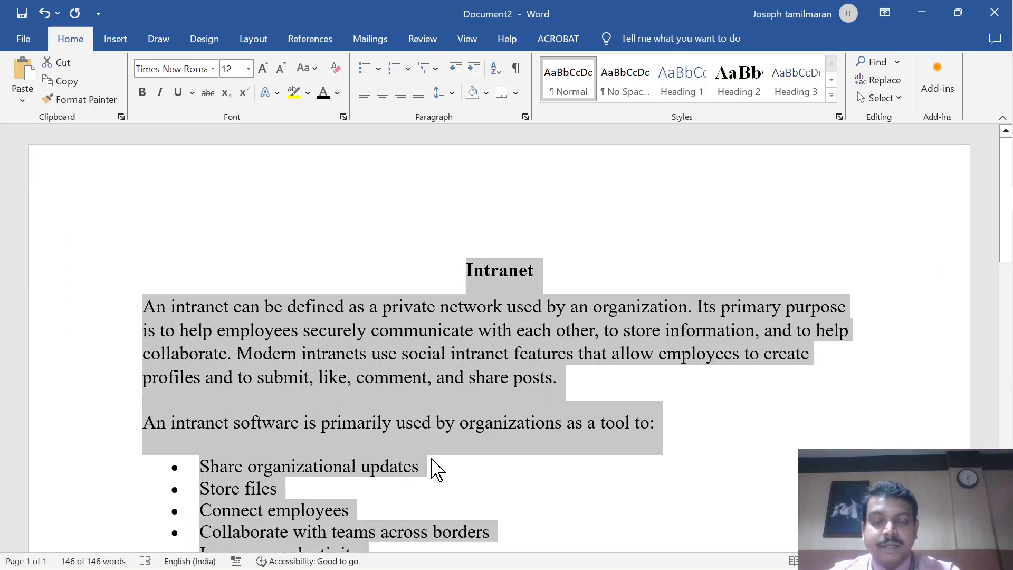
{"action": "key", "text": "alt+Tab"}
{"action": "key", "text": "alt+Tab"}
{"action": "key", "text": "alt+Tab"}
{"action": "key", "text": "alt+Tab"}
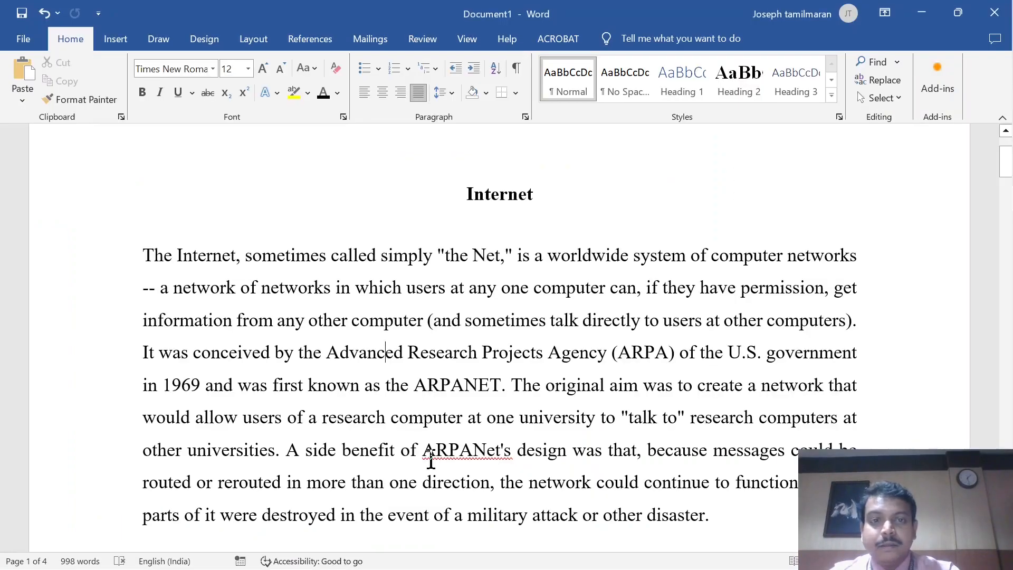
{"action": "key", "text": "ctrl+a"}
{"action": "key", "text": "ctrl+c"}
{"action": "key", "text": "alt+Tab"}
{"action": "key", "text": "ctrl+v"}
Step: Set the Content 1 description to Quiz 7 and save the Internet page
{"action": "scroll", "coordinate": [429, 453], "scroll_direction": "down", "scroll_amount": 5}
{"action": "scroll", "coordinate": [187, 484], "scroll_direction": "down", "scroll_amount": 10}
{"action": "left_click", "coordinate": [381, 235]}
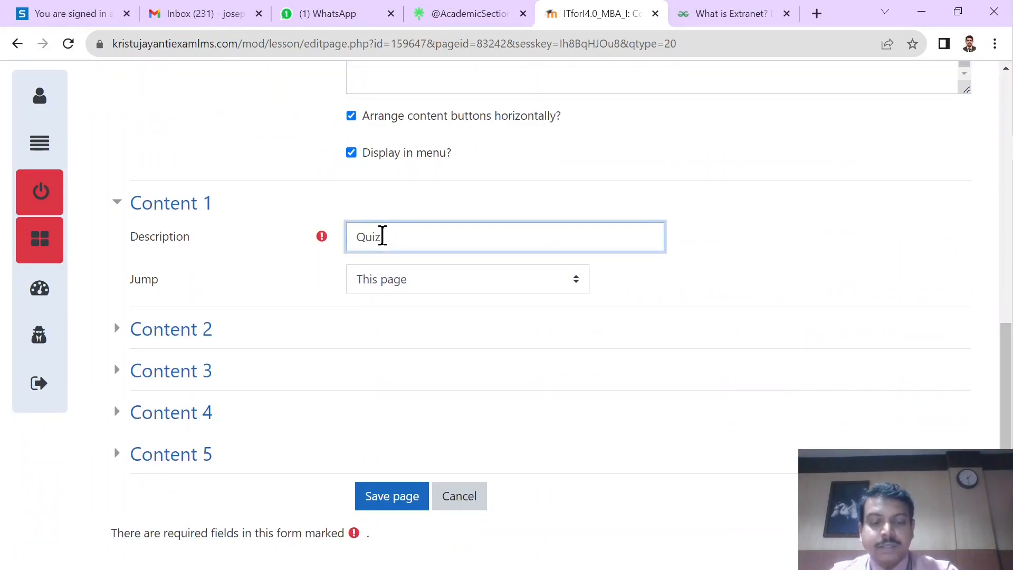
{"action": "type", "text": "Quiz 7"}
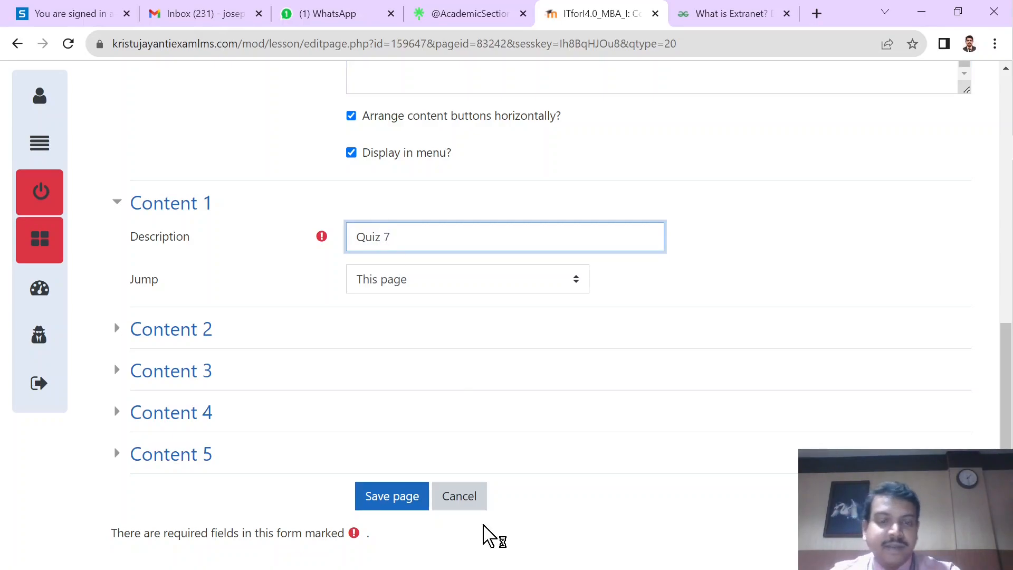
{"action": "left_click", "coordinate": [394, 498]}
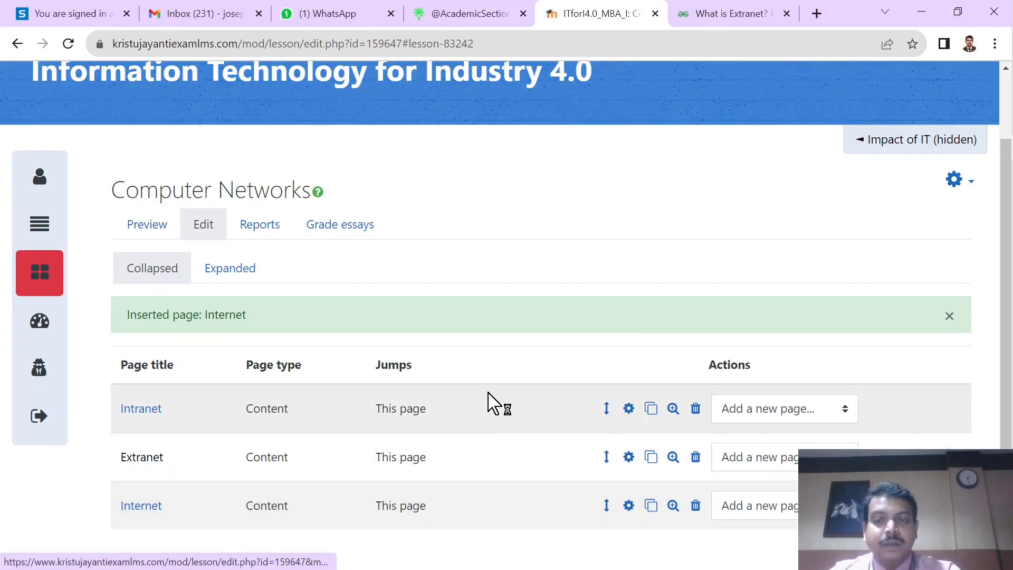
Step: Add a question page of type Multichoice after the Intranet page
{"action": "scroll", "coordinate": [487, 393], "scroll_direction": "up", "scroll_amount": 3}
{"action": "scroll", "coordinate": [488, 393], "scroll_direction": "down", "scroll_amount": 1}
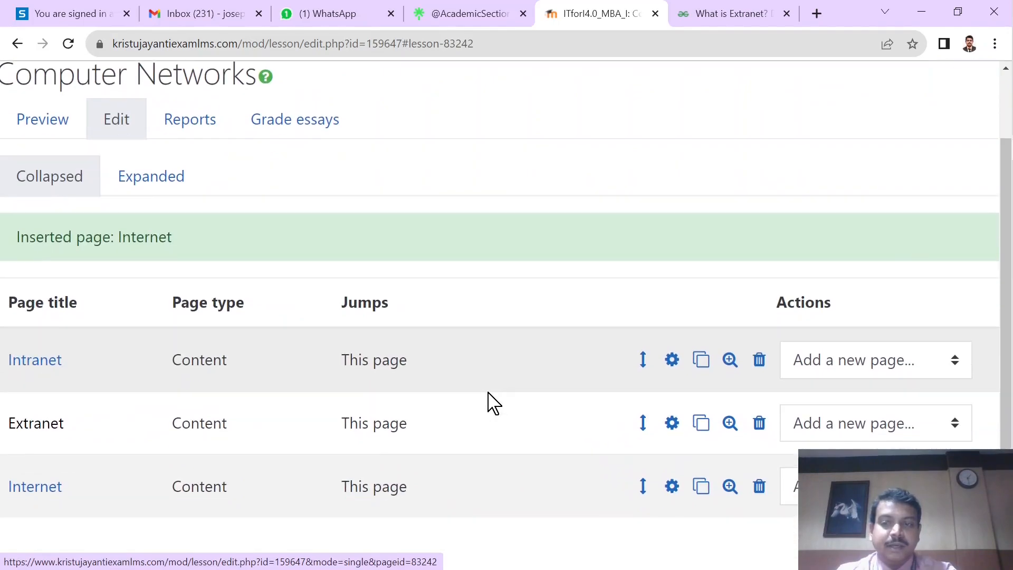
{"action": "scroll", "coordinate": [488, 403], "scroll_direction": "down", "scroll_amount": 3}
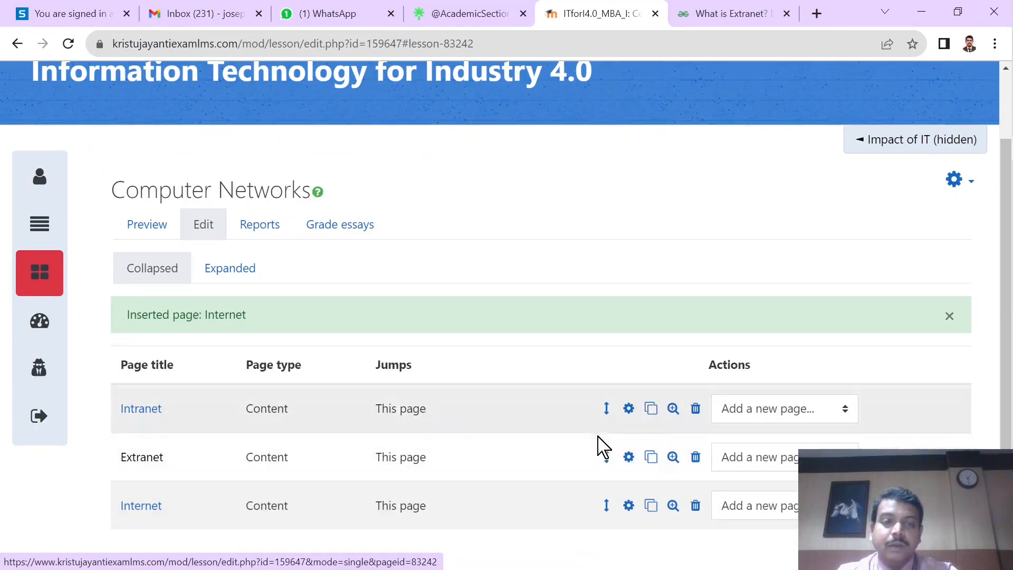
{"action": "left_click", "coordinate": [775, 415]}
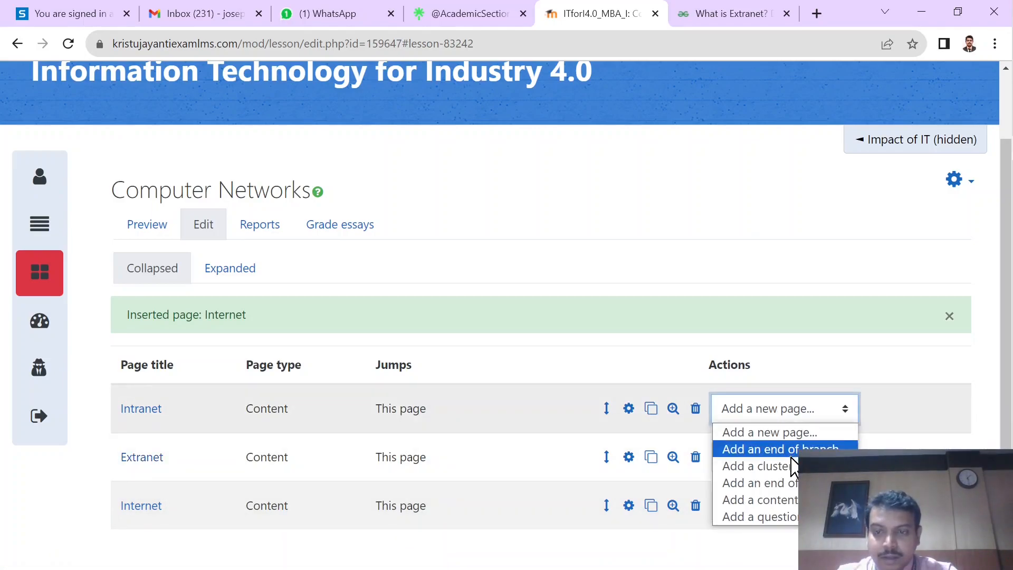
{"action": "left_click", "coordinate": [786, 518]}
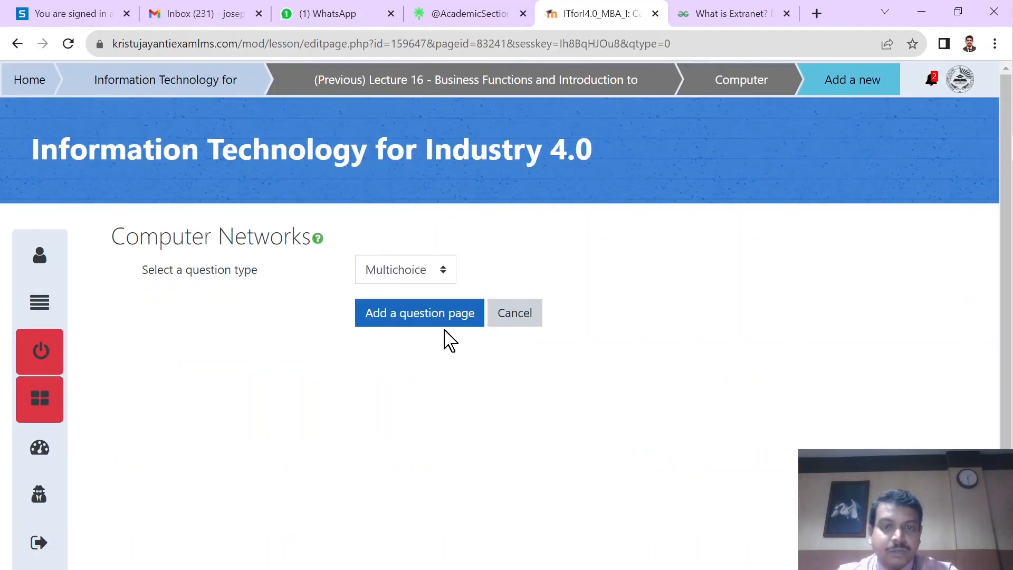
{"action": "left_click", "coordinate": [444, 280]}
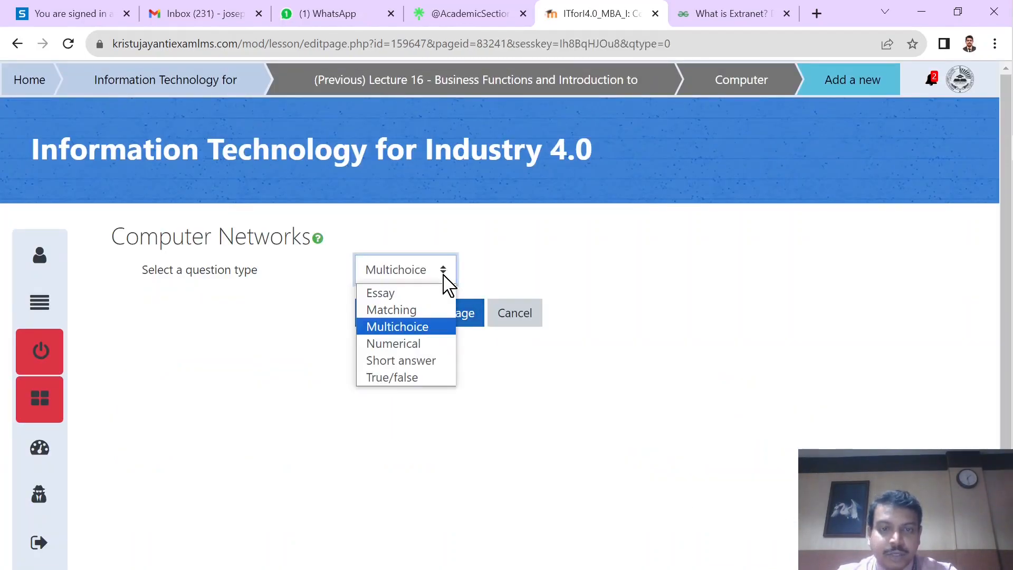
{"action": "left_click", "coordinate": [528, 278]}
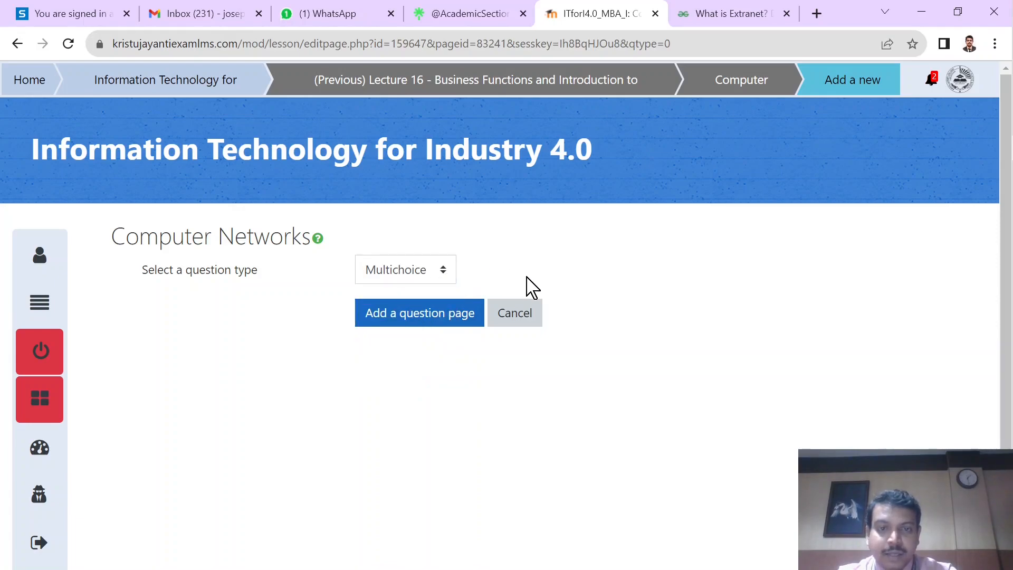
{"action": "left_click", "coordinate": [407, 323]}
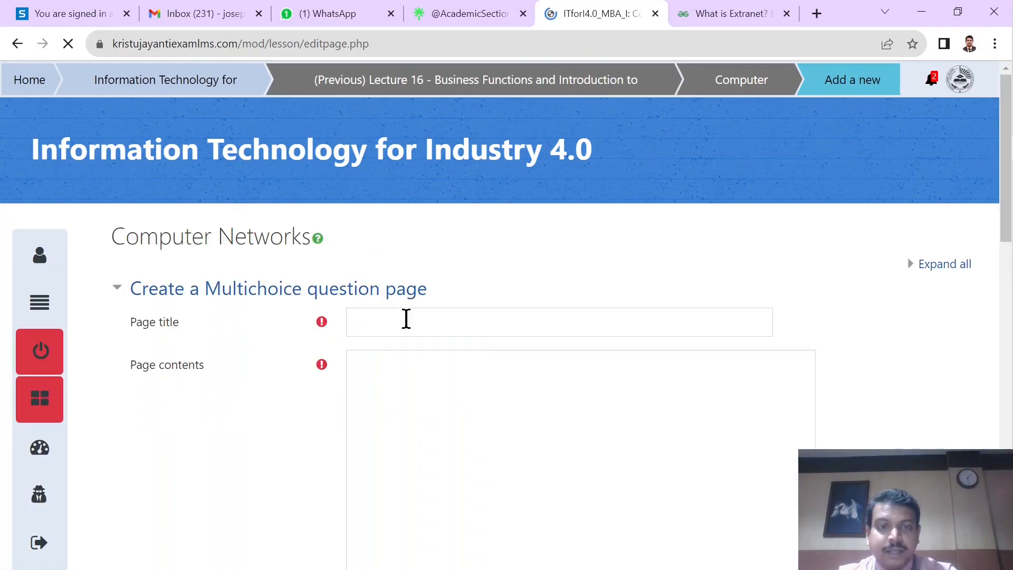
Step: Title the question page "Quiz - 1" and enter "The extended form of Intranet is called as" followed by a blank as its contents
{"action": "left_click", "coordinate": [406, 322]}
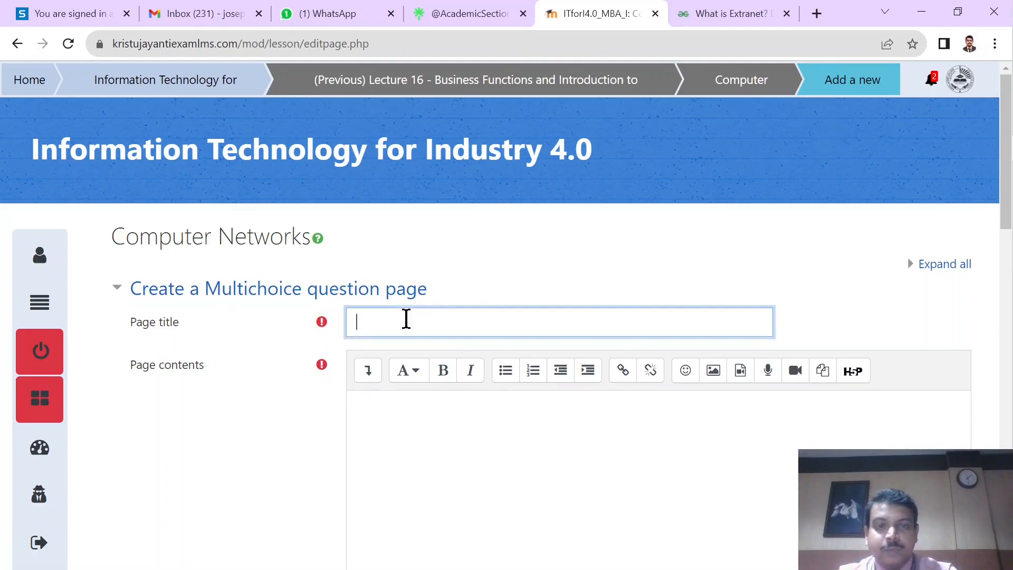
{"action": "scroll", "coordinate": [406, 318], "scroll_direction": "down", "scroll_amount": 3}
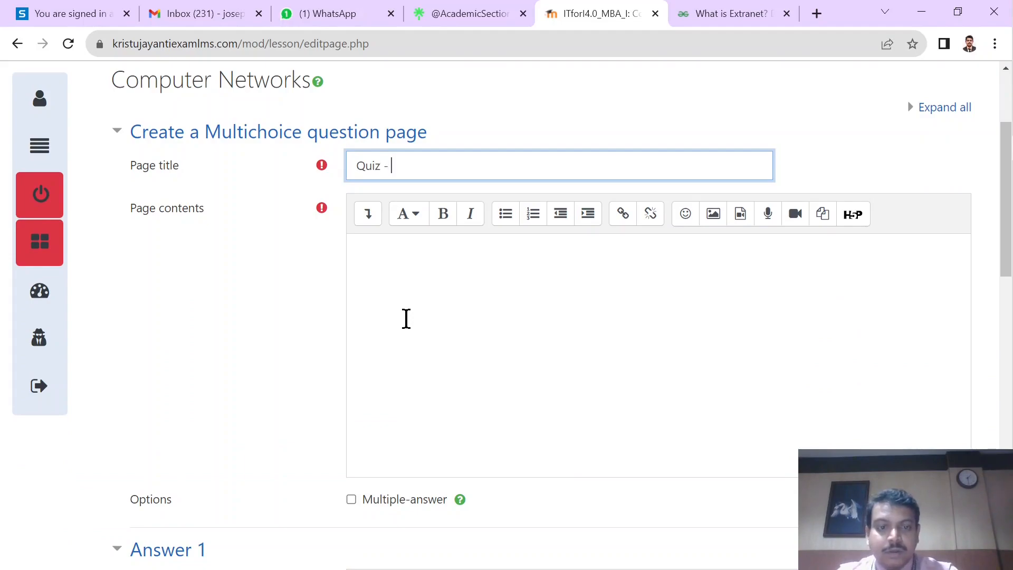
{"action": "scroll", "coordinate": [406, 318], "scroll_direction": "down", "scroll_amount": 2}
{"action": "left_click", "coordinate": [436, 224]}
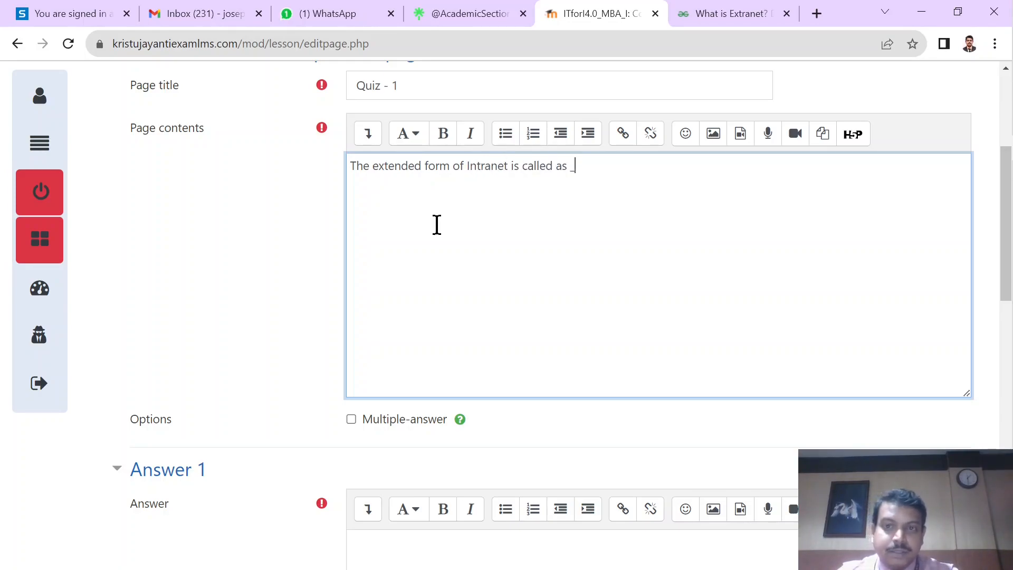
Step: Enter Internet as Answer 1 and set its score to 0
{"action": "scroll", "coordinate": [436, 225], "scroll_direction": "down", "scroll_amount": 3}
{"action": "left_click", "coordinate": [449, 436]}
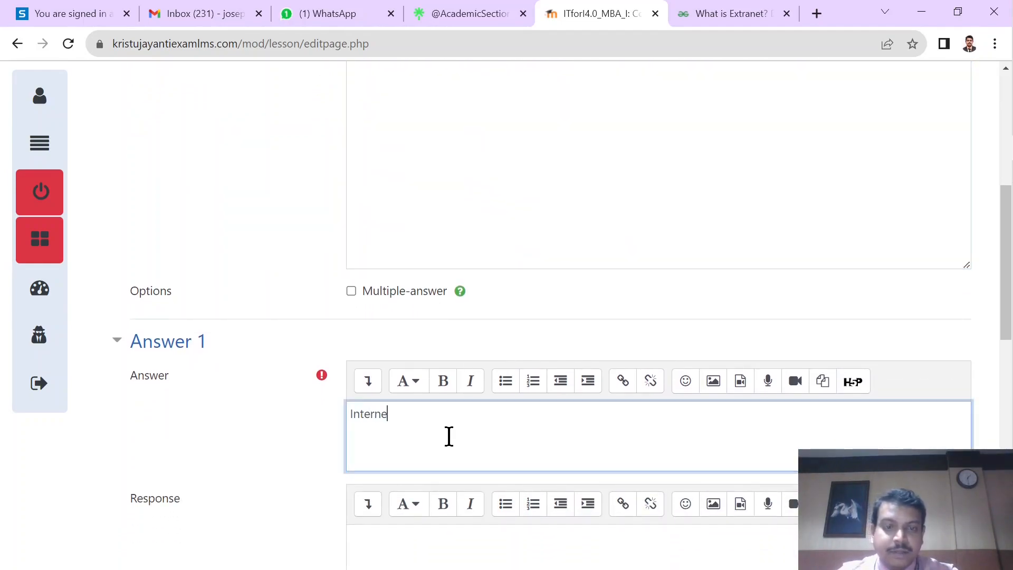
{"action": "scroll", "coordinate": [448, 436], "scroll_direction": "down", "scroll_amount": 3}
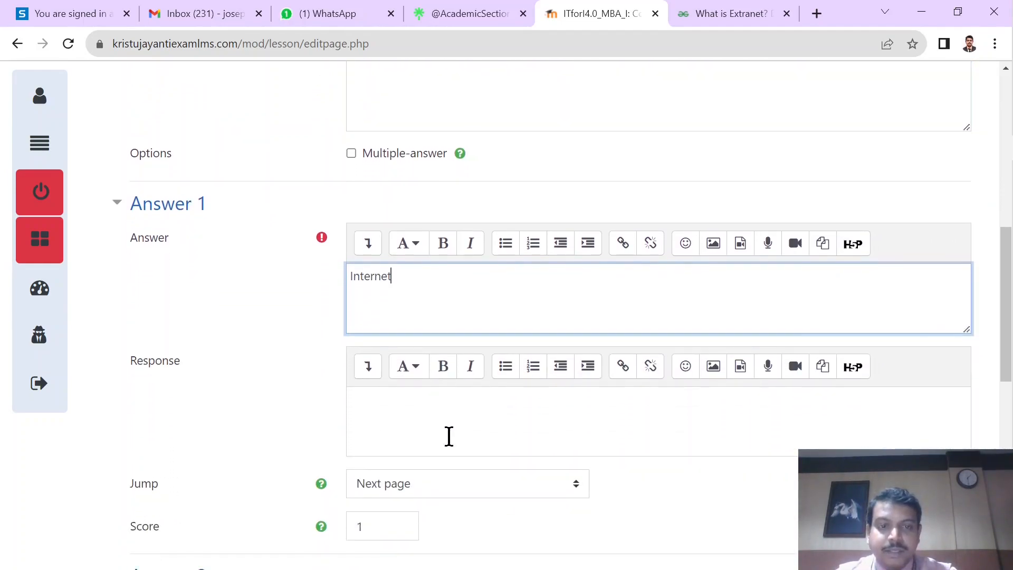
{"action": "scroll", "coordinate": [449, 436], "scroll_direction": "down", "scroll_amount": 2}
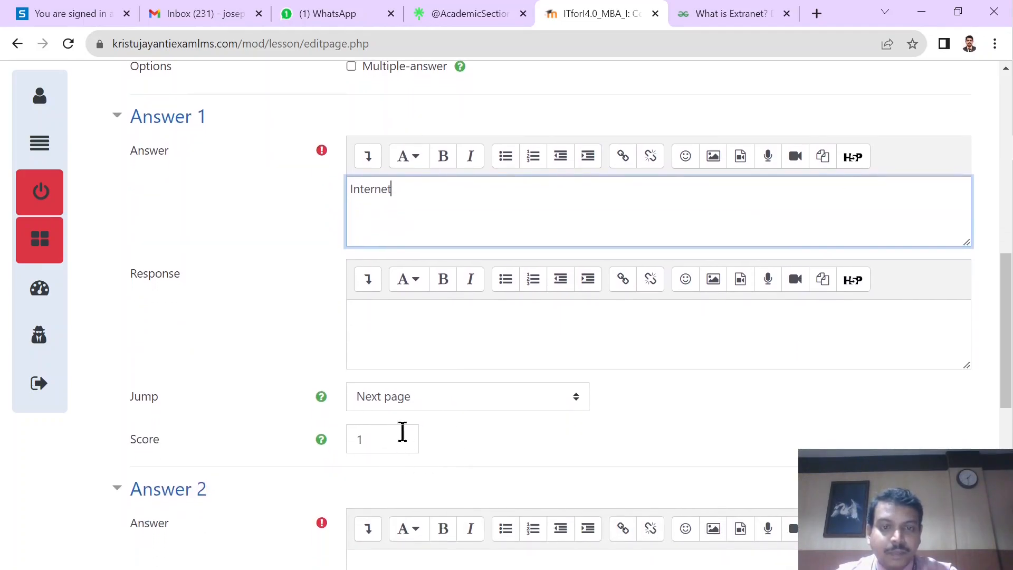
{"action": "scroll", "coordinate": [456, 450], "scroll_direction": "down", "scroll_amount": 1}
{"action": "left_click_drag", "start_coordinate": [404, 412], "coordinate": [318, 413]}
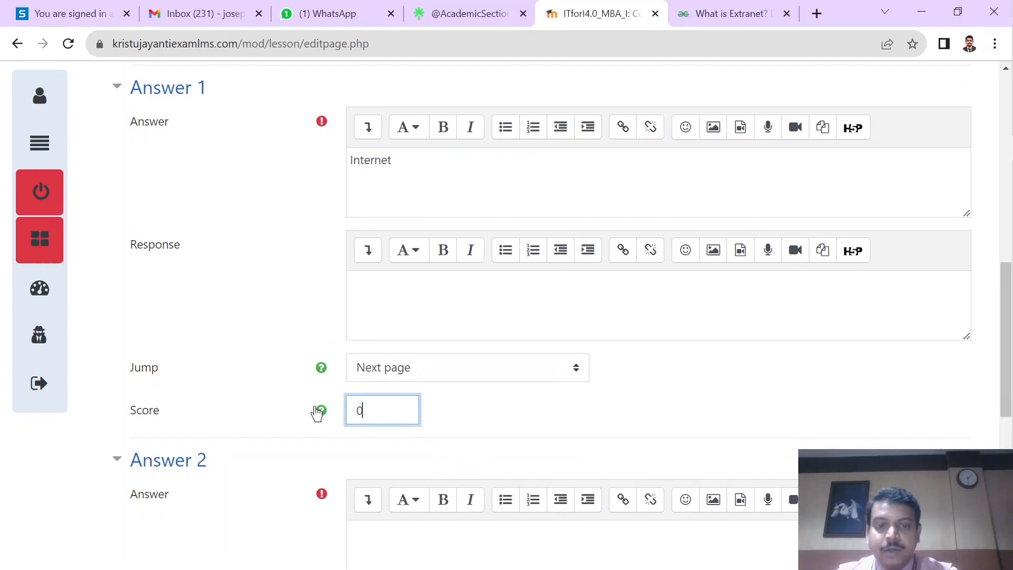
{"action": "left_click", "coordinate": [455, 428]}
Step: Enter Extranet as Answer 2 and set its score to 1
{"action": "scroll", "coordinate": [453, 422], "scroll_direction": "down", "scroll_amount": 3}
{"action": "left_click", "coordinate": [425, 415]}
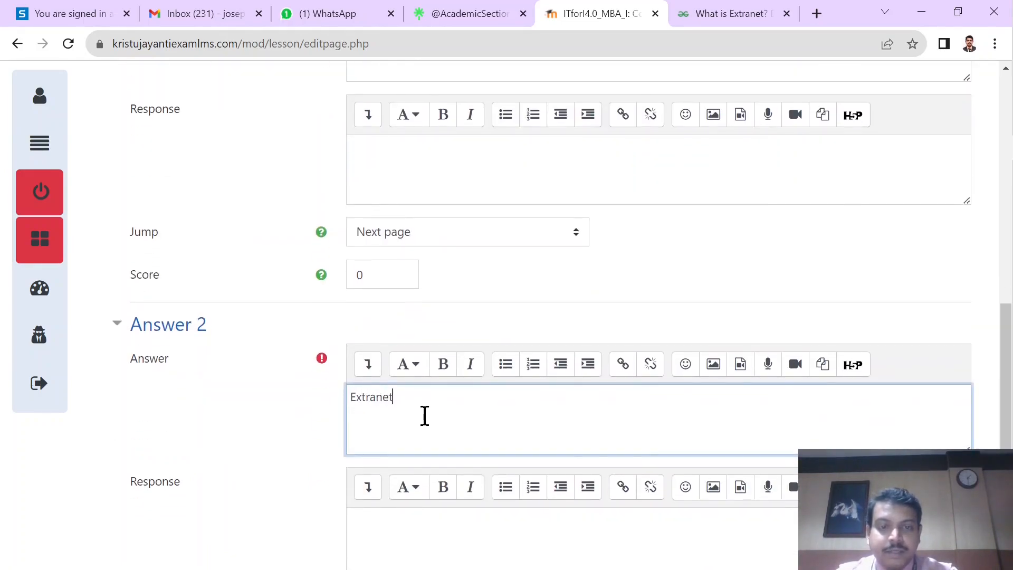
{"action": "scroll", "coordinate": [414, 425], "scroll_direction": "down", "scroll_amount": 2}
{"action": "scroll", "coordinate": [390, 498], "scroll_direction": "down", "scroll_amount": 2}
{"action": "left_click", "coordinate": [374, 454]}
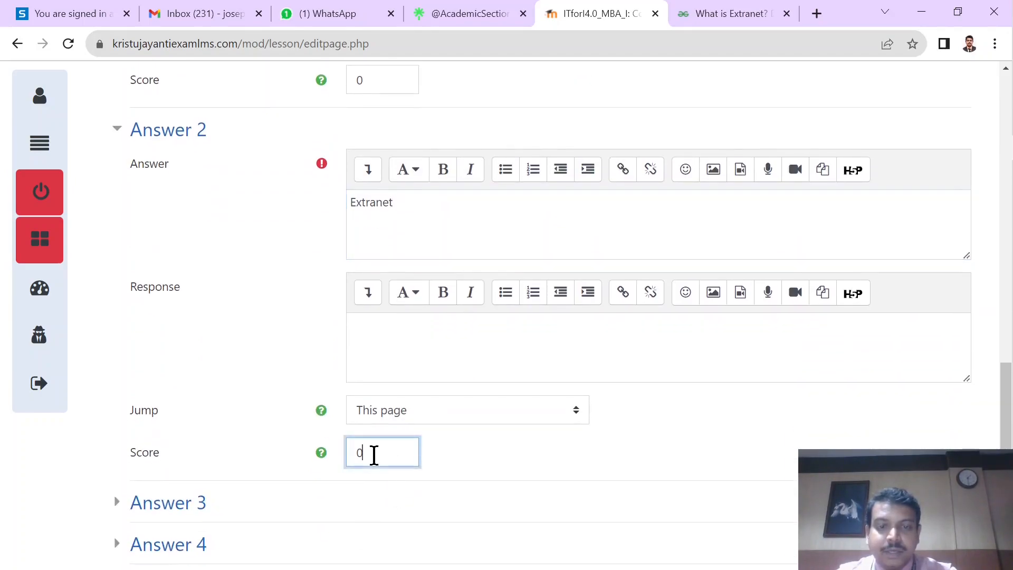
Step: Expand the next two answer sections and enter Hypernet as Answer 3 and Ultranet as Answer 4
{"action": "scroll", "coordinate": [374, 454], "scroll_direction": "down", "scroll_amount": 2}
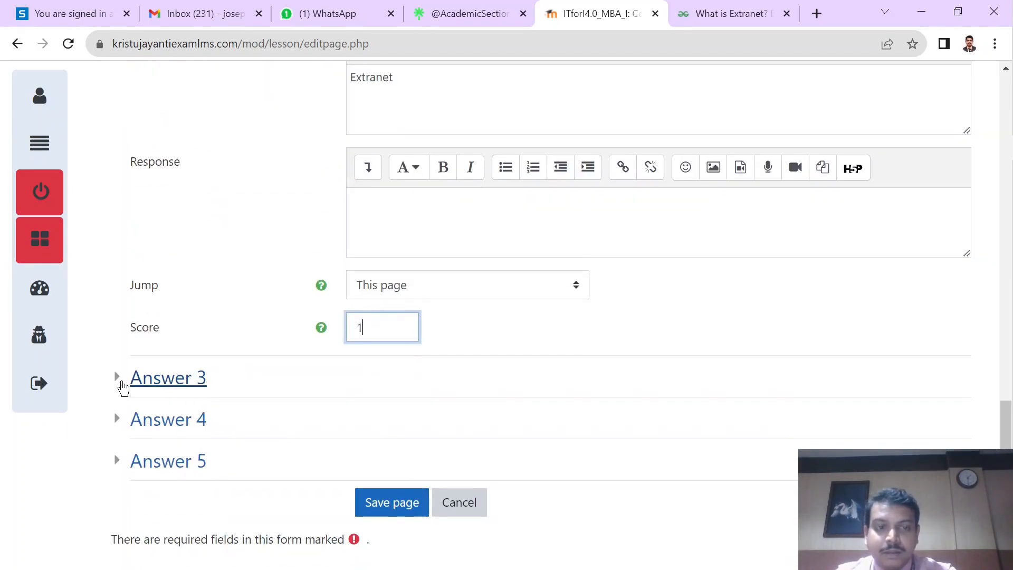
{"action": "left_click", "coordinate": [191, 390]}
{"action": "scroll", "coordinate": [416, 448], "scroll_direction": "down", "scroll_amount": 2}
{"action": "left_click", "coordinate": [405, 370]}
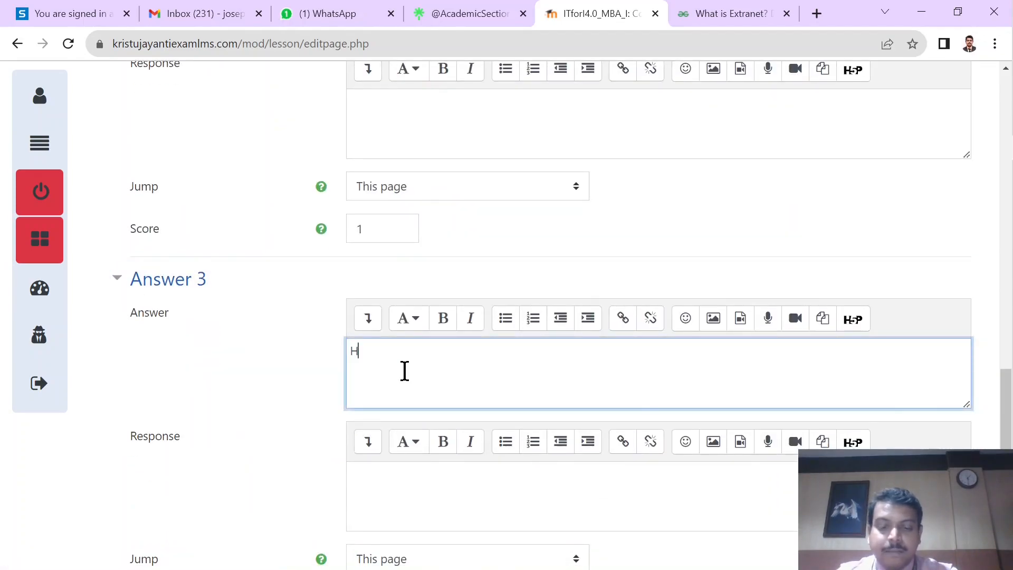
{"action": "scroll", "coordinate": [410, 426], "scroll_direction": "down", "scroll_amount": 4}
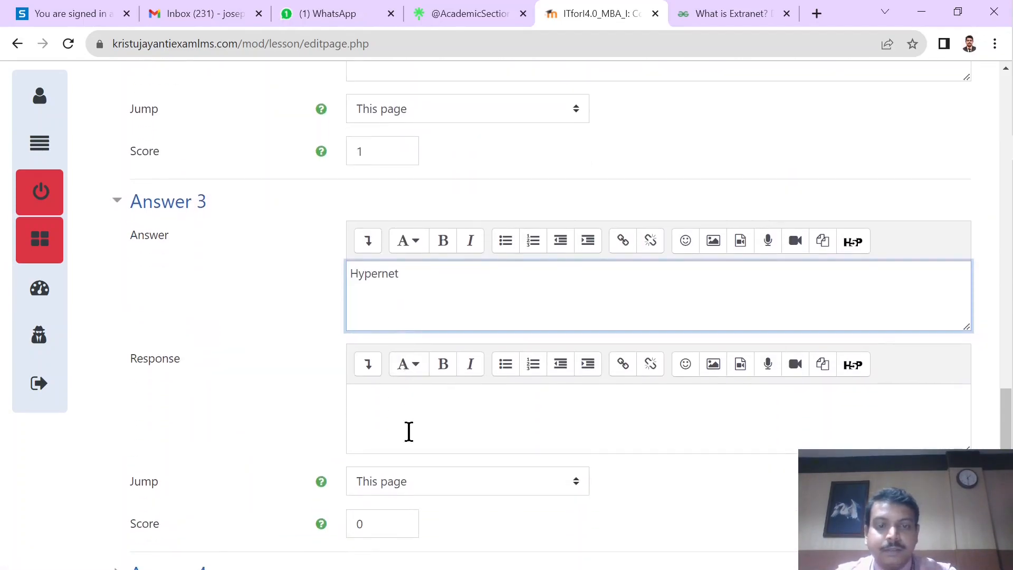
{"action": "left_click", "coordinate": [181, 417]}
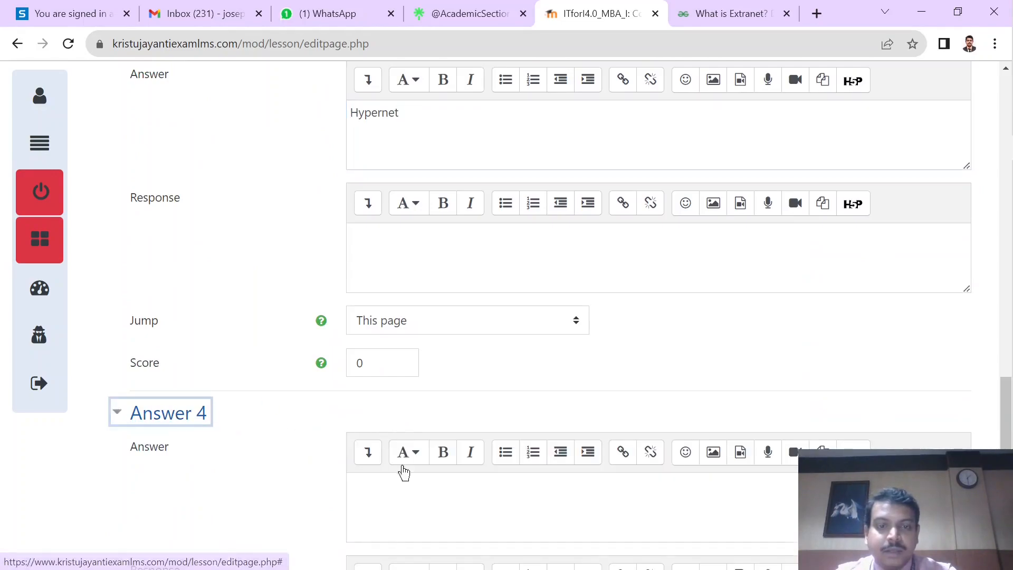
{"action": "left_click", "coordinate": [402, 499]}
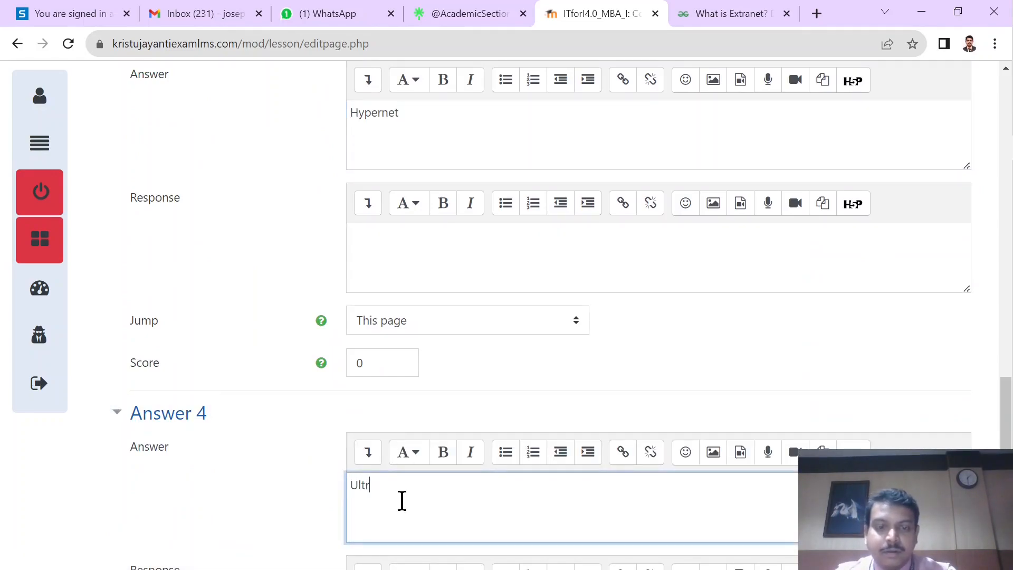
{"action": "scroll", "coordinate": [402, 500], "scroll_direction": "down", "scroll_amount": 6}
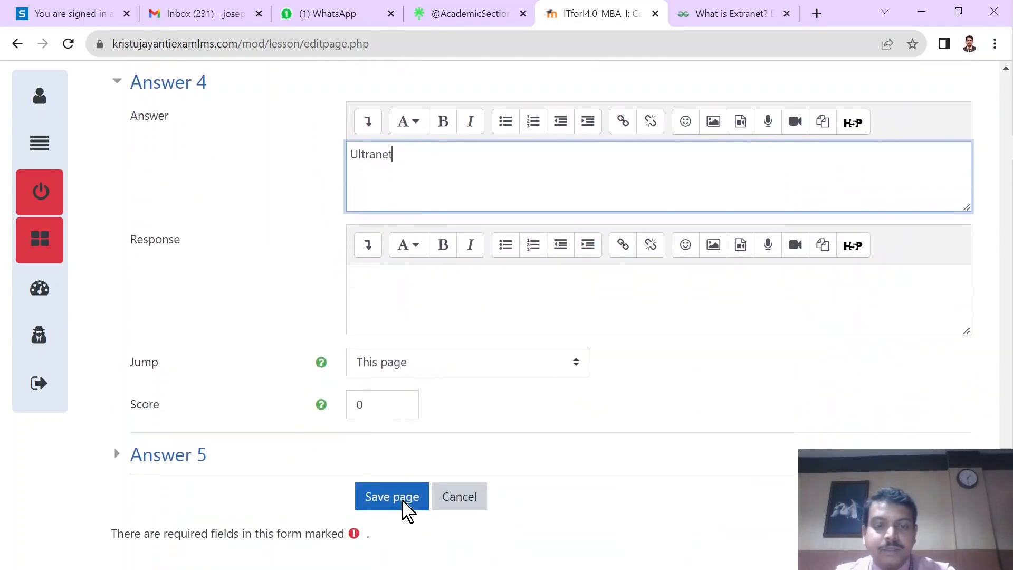
Step: Check the score of Answer 2 and save the Quiz - 1 question page
{"action": "scroll", "coordinate": [410, 188], "scroll_direction": "up", "scroll_amount": 4}
{"action": "scroll", "coordinate": [402, 142], "scroll_direction": "up", "scroll_amount": 10}
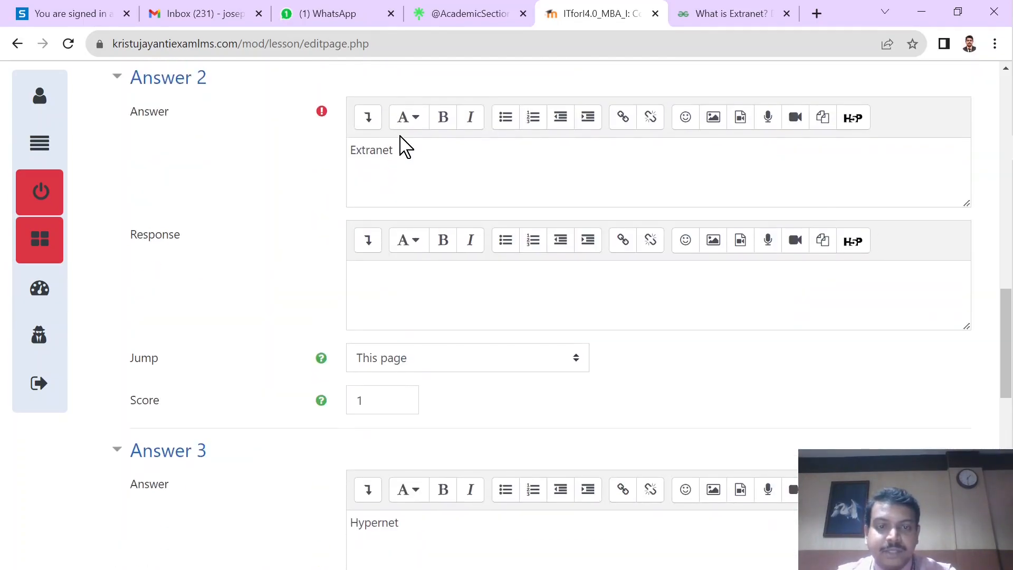
{"action": "left_click", "coordinate": [376, 483]}
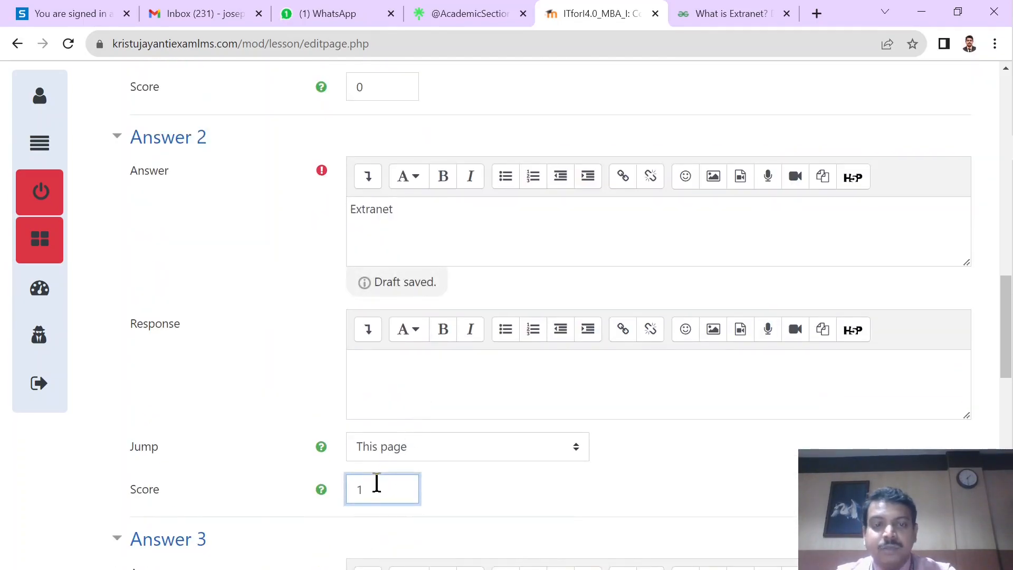
{"action": "scroll", "coordinate": [377, 483], "scroll_direction": "down", "scroll_amount": 14}
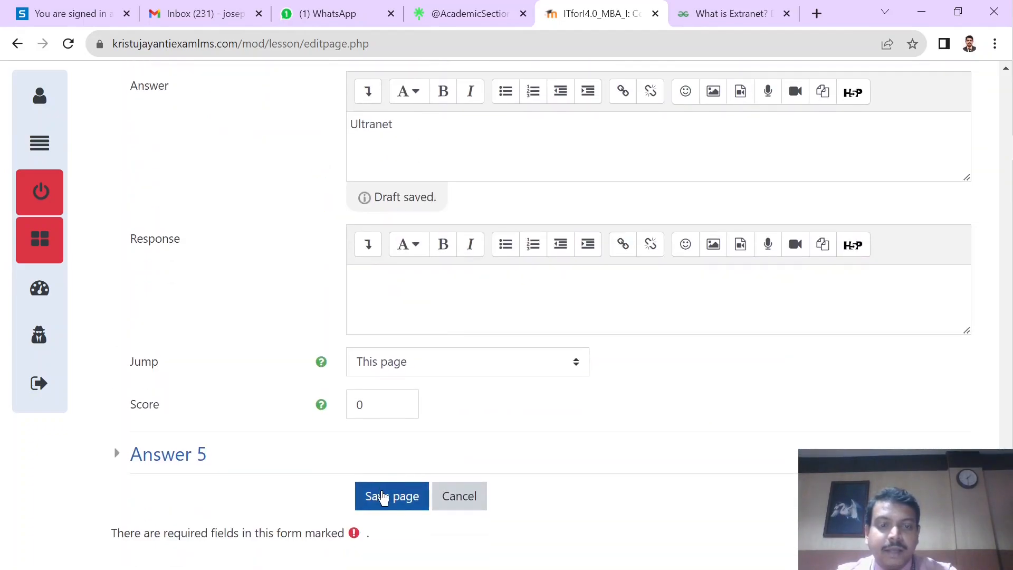
{"action": "left_click", "coordinate": [383, 496]}
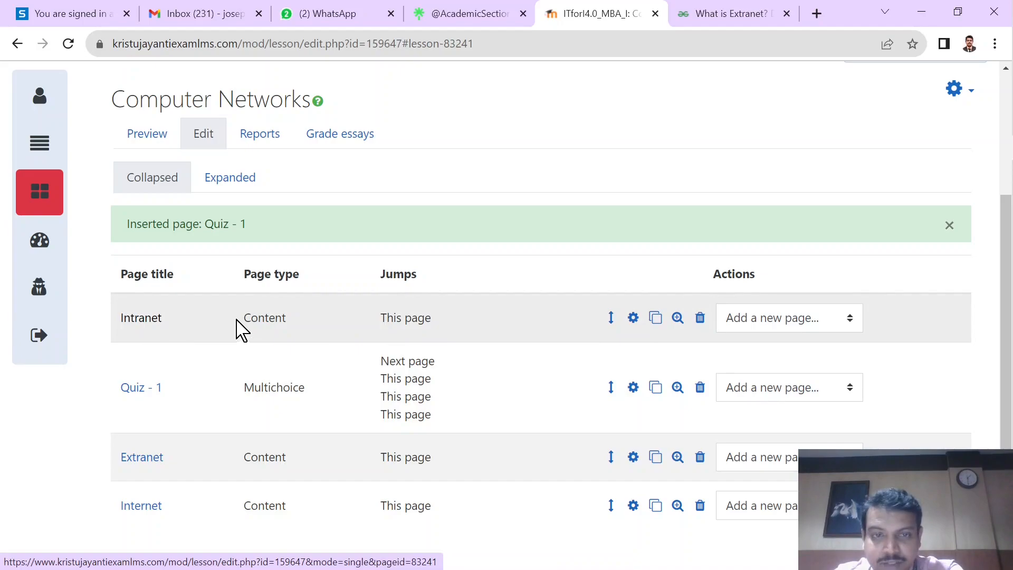
Step: Preview the Computer Networks lesson and test the Quiz 1 content button below the Intranet text
{"action": "scroll", "coordinate": [355, 181], "scroll_direction": "up", "scroll_amount": 1}
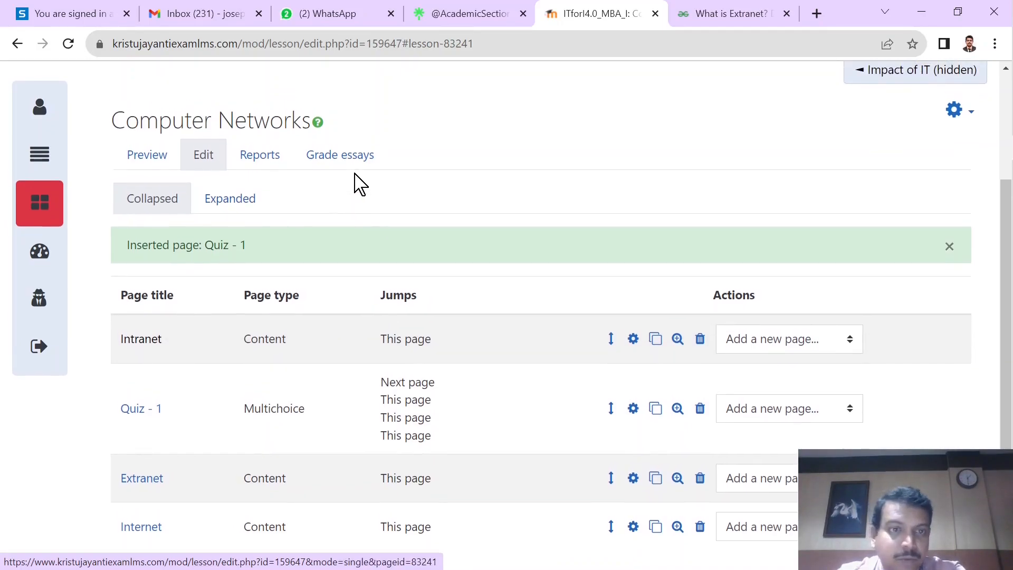
{"action": "left_click", "coordinate": [151, 158]}
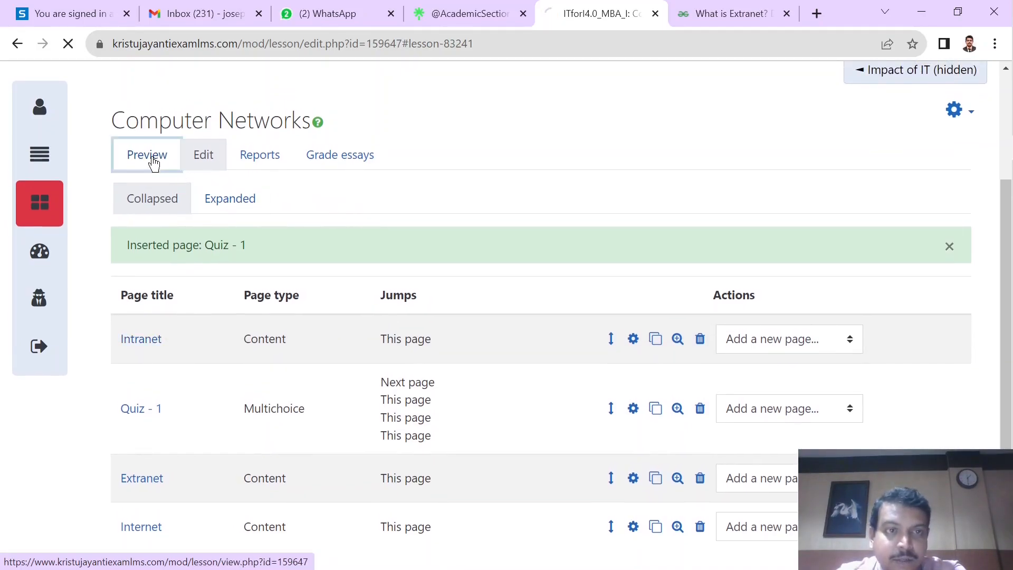
{"action": "scroll", "coordinate": [396, 318], "scroll_direction": "down", "scroll_amount": 10}
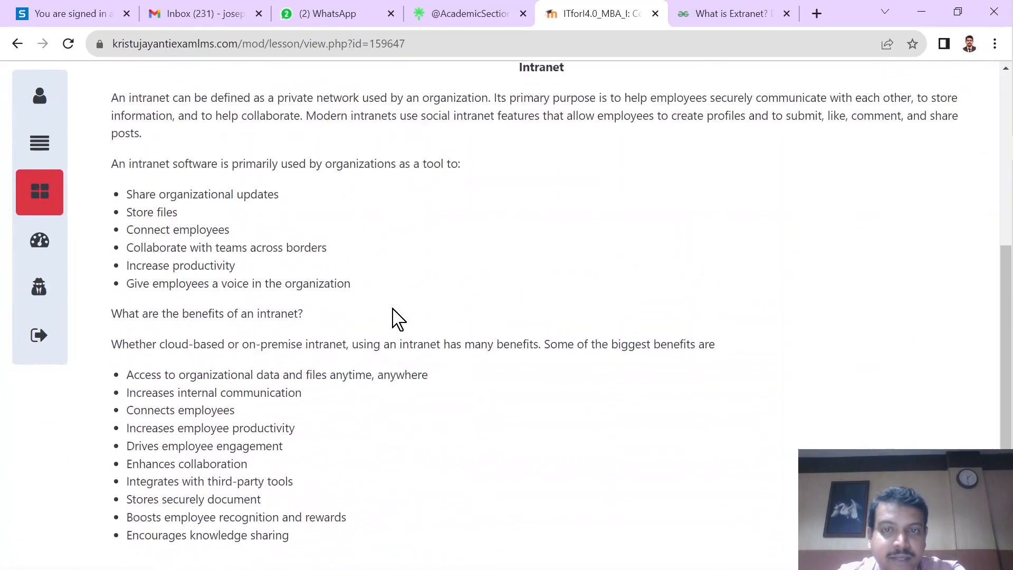
{"action": "scroll", "coordinate": [338, 330], "scroll_direction": "up", "scroll_amount": 10}
{"action": "scroll", "coordinate": [343, 320], "scroll_direction": "down", "scroll_amount": 10}
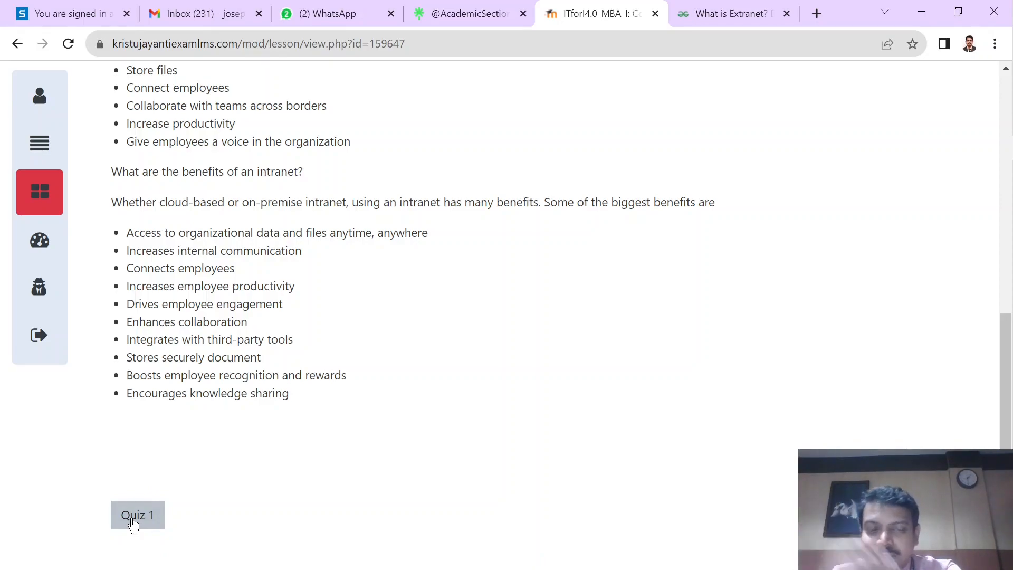
{"action": "left_click", "coordinate": [133, 523]}
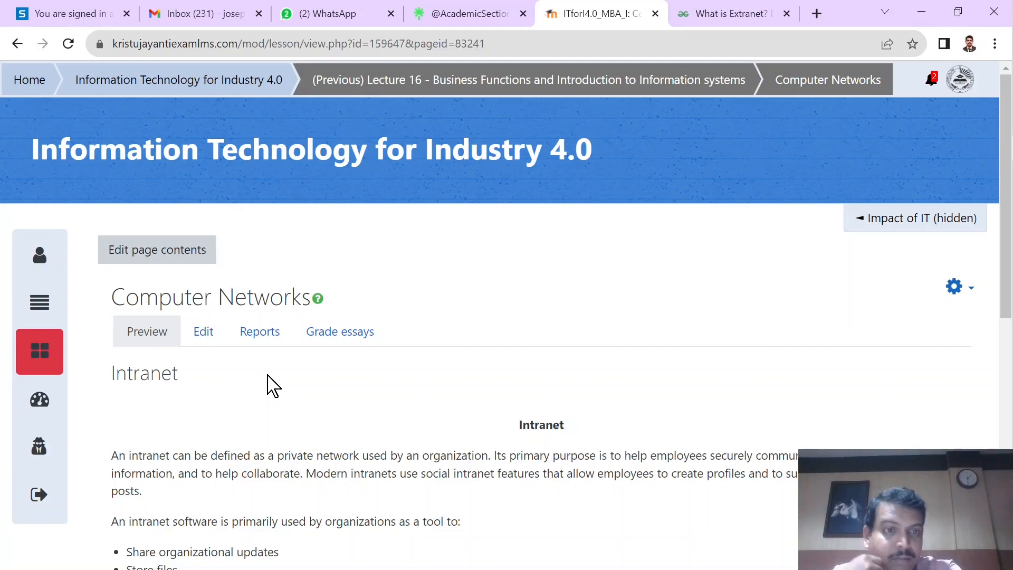
Step: Edit the Intranet content page so its Content 1 jump leads to Quiz - 1, and save the page
{"action": "left_click", "coordinate": [202, 338]}
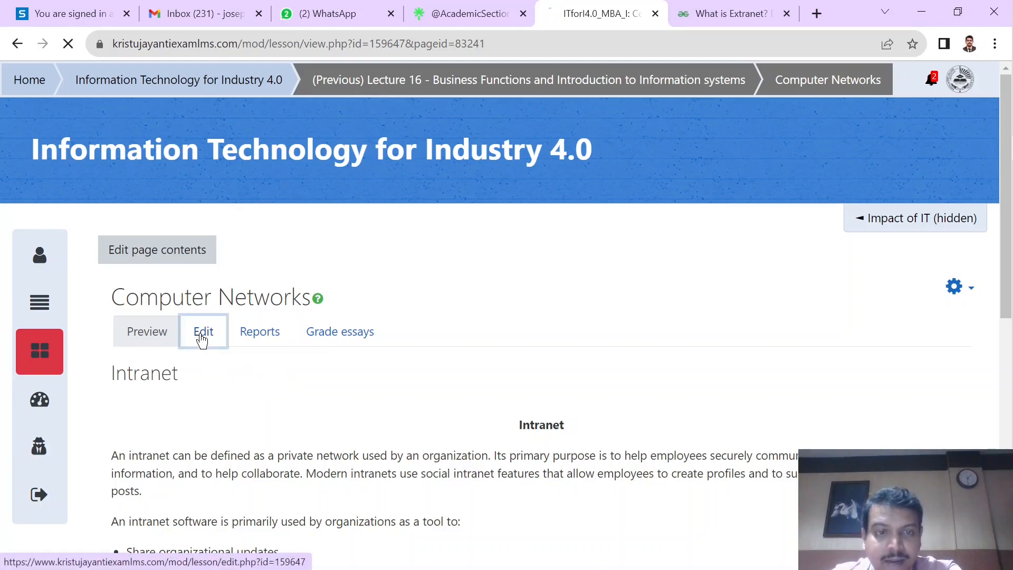
{"action": "scroll", "coordinate": [366, 362], "scroll_direction": "down", "scroll_amount": 2}
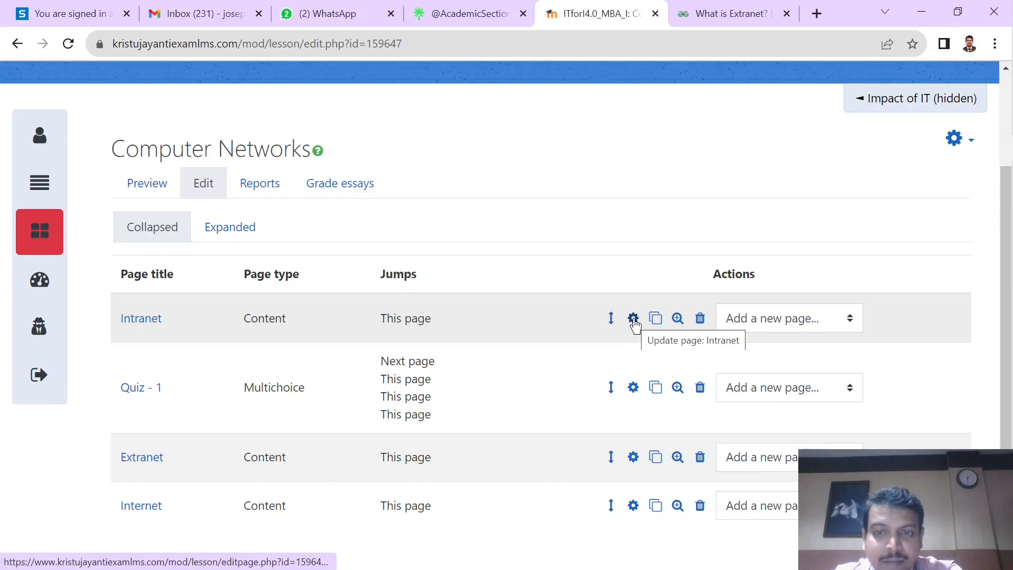
{"action": "left_click", "coordinate": [633, 318]}
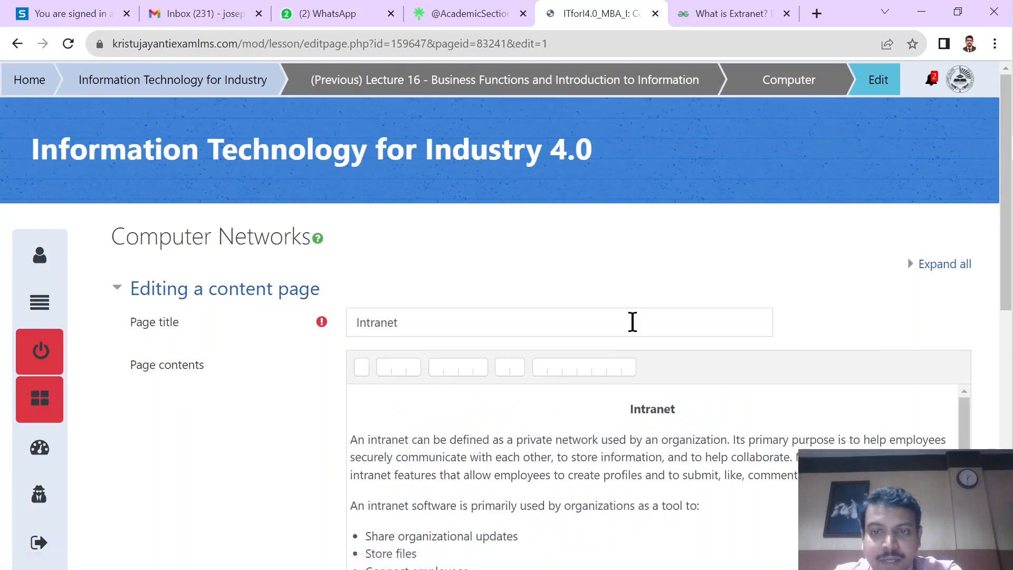
{"action": "scroll", "coordinate": [633, 321], "scroll_direction": "down", "scroll_amount": 5}
{"action": "scroll", "coordinate": [380, 350], "scroll_direction": "down", "scroll_amount": 8}
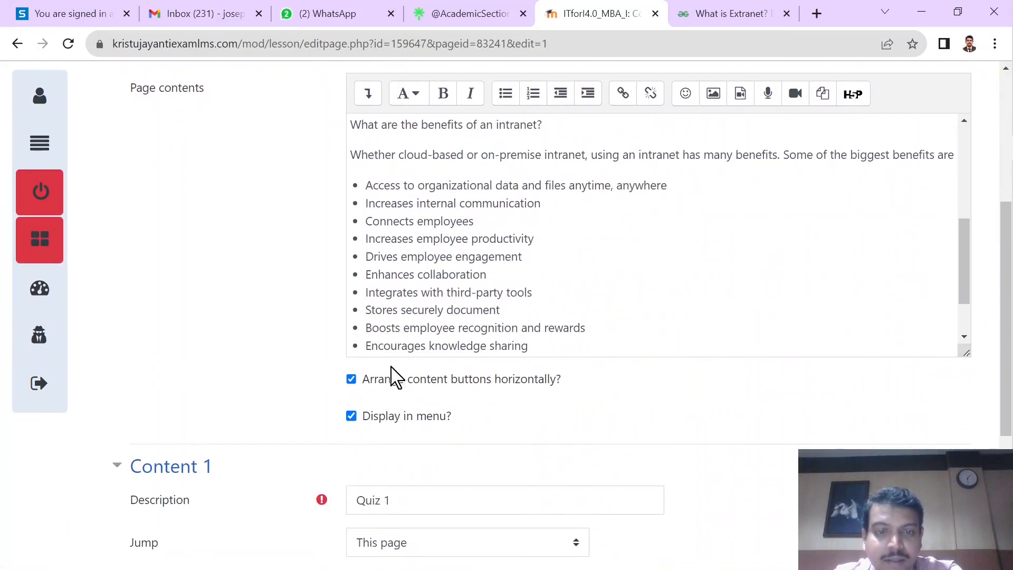
{"action": "scroll", "coordinate": [298, 417], "scroll_direction": "down", "scroll_amount": 1}
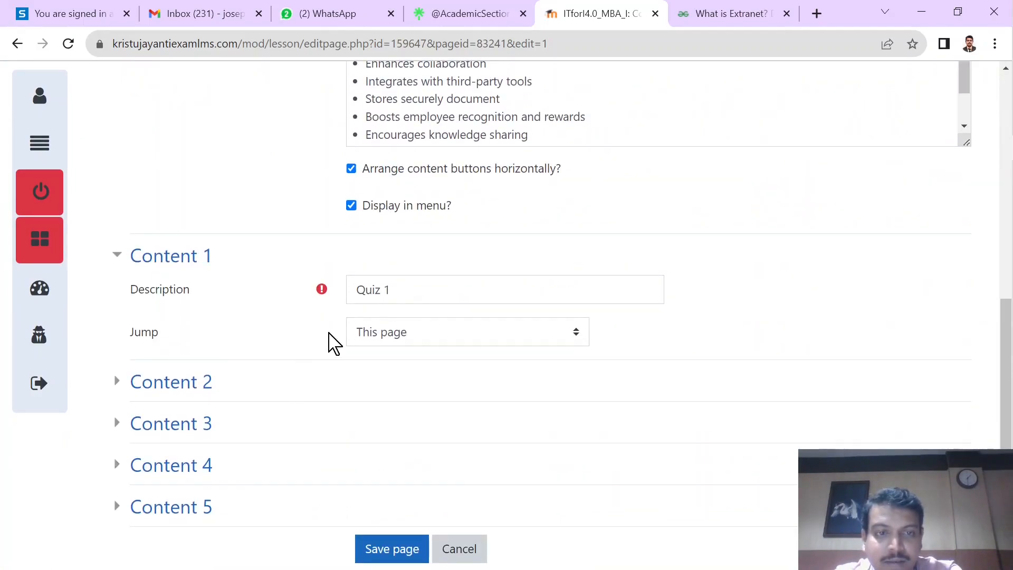
{"action": "left_click", "coordinate": [378, 347]}
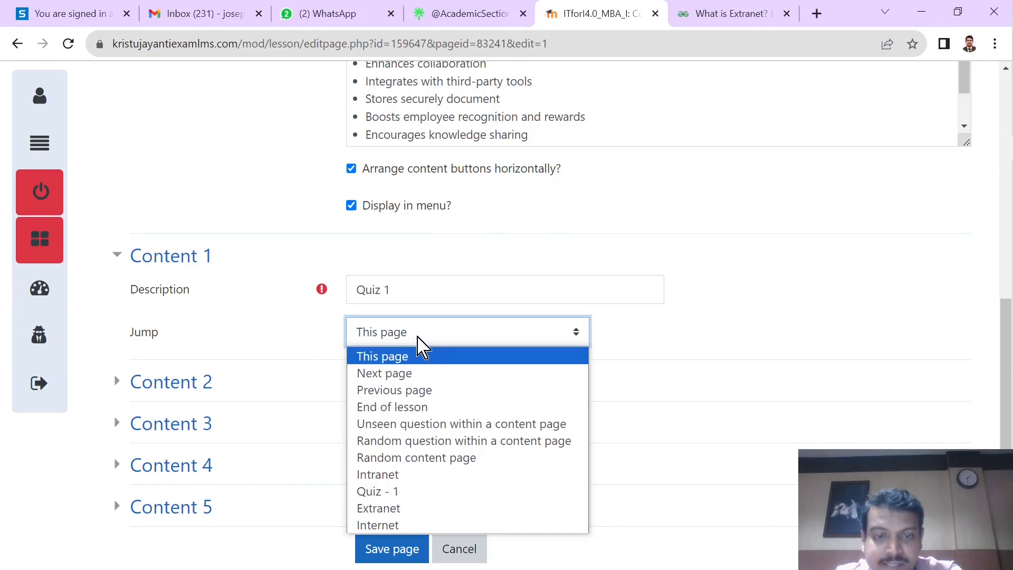
{"action": "left_click", "coordinate": [411, 491]}
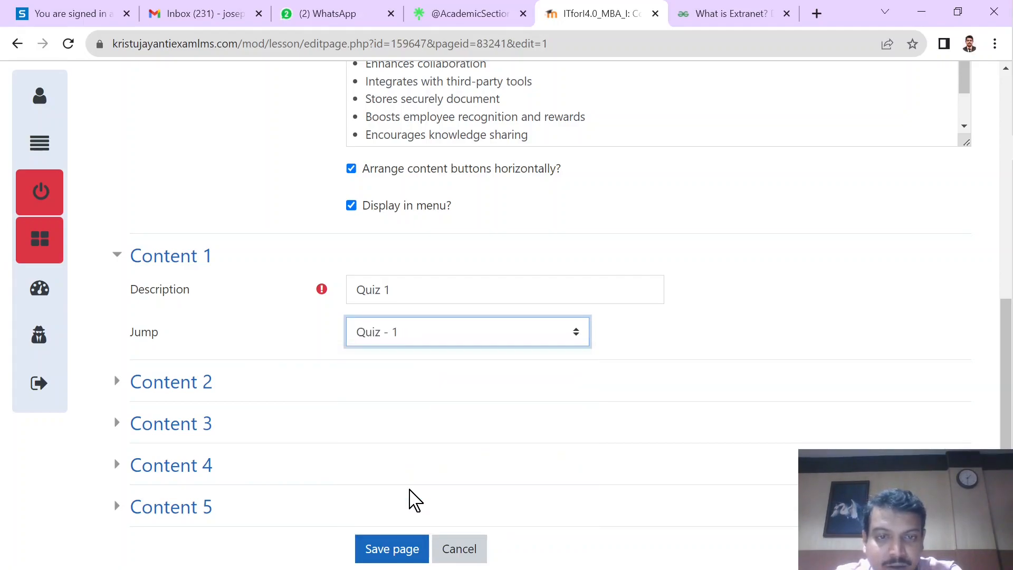
{"action": "left_click", "coordinate": [392, 548]}
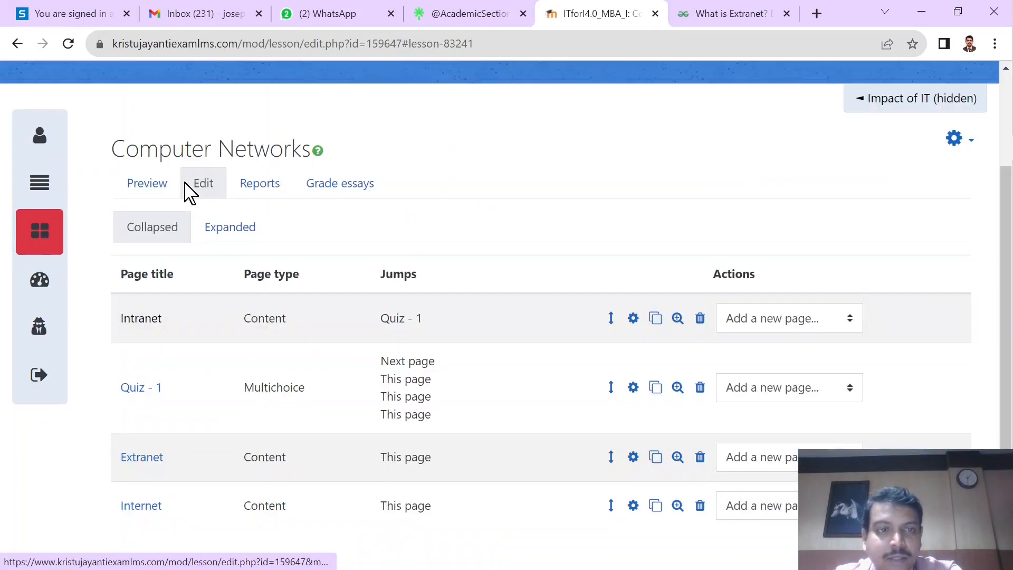
Step: Preview the lesson from the last page seen, follow the Quiz 1 button and submit the question without choosing an answer
{"action": "left_click", "coordinate": [156, 186]}
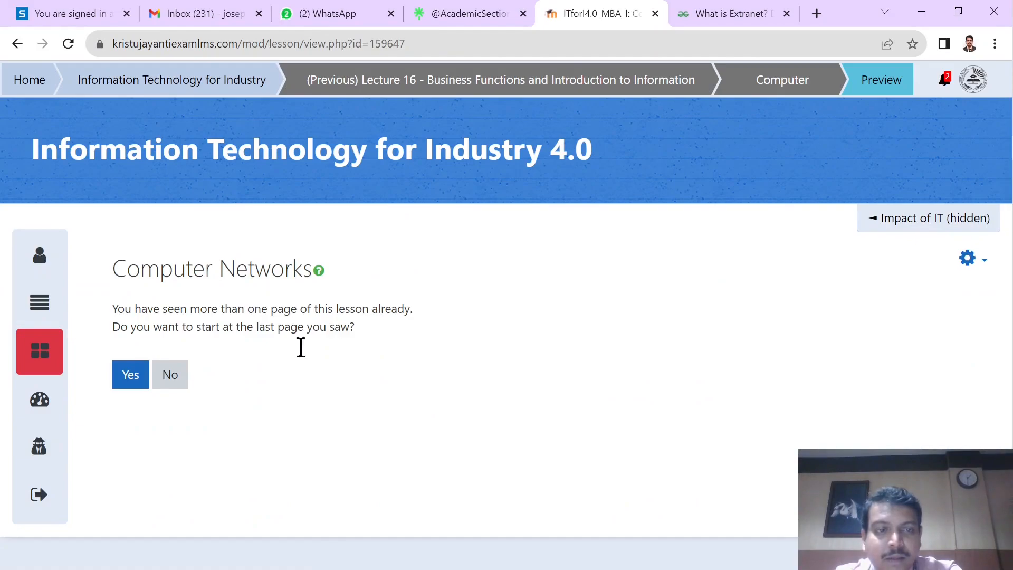
{"action": "left_click", "coordinate": [133, 387]}
{"action": "scroll", "coordinate": [269, 413], "scroll_direction": "down", "scroll_amount": 8}
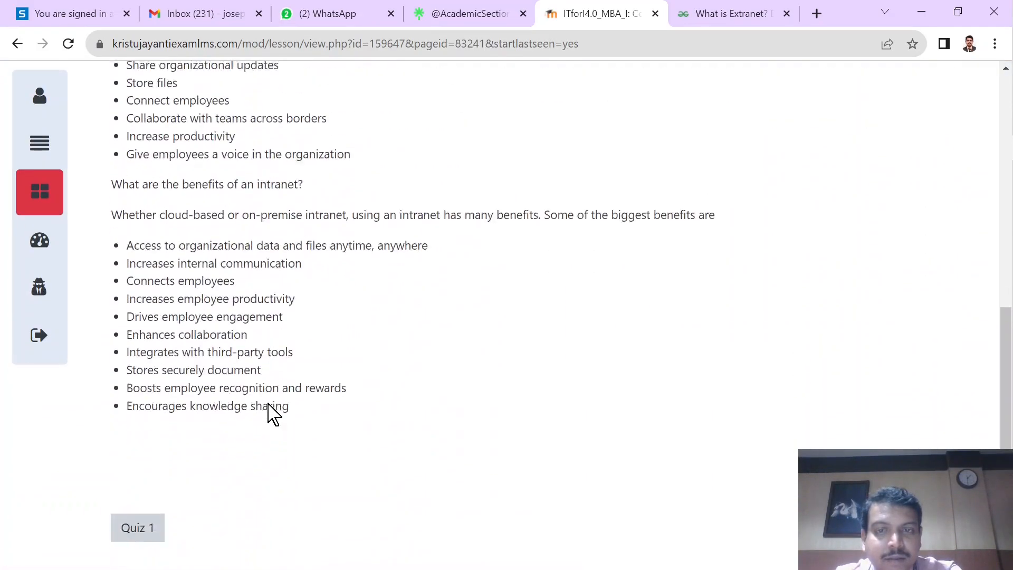
{"action": "left_click", "coordinate": [152, 516]}
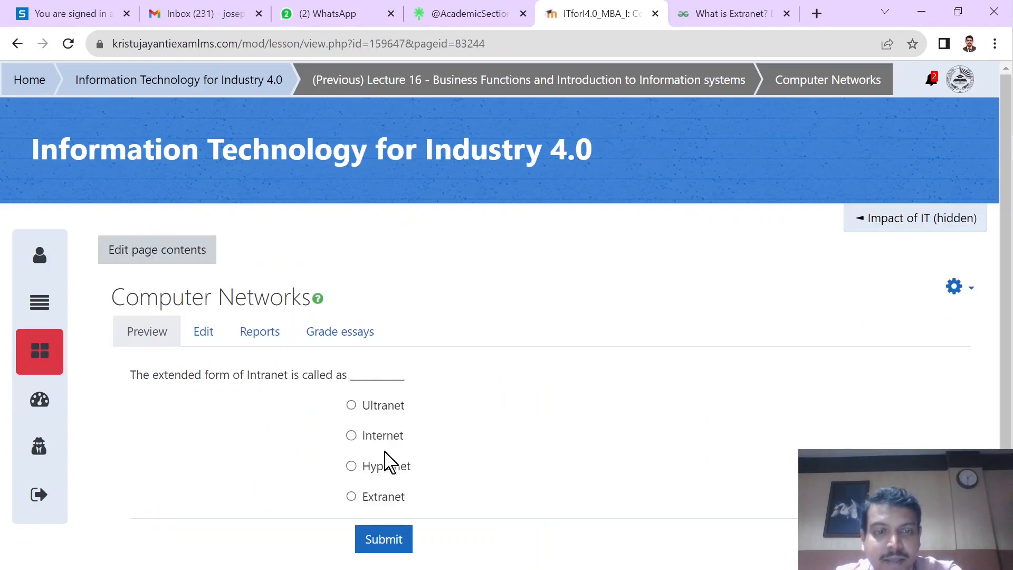
{"action": "left_click", "coordinate": [376, 537]}
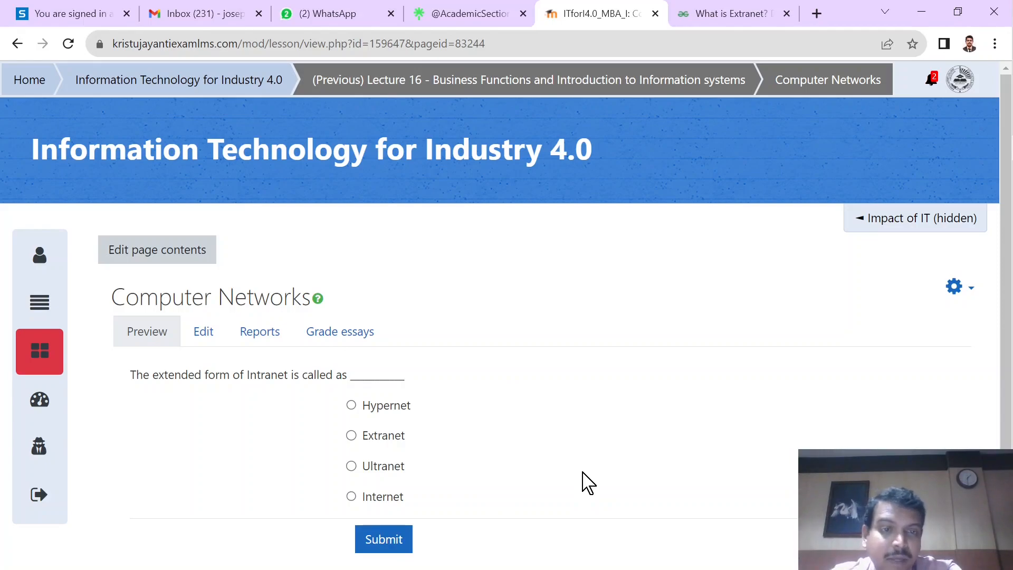
Step: Open the Quiz - 1 question page for editing and set the jump of Answer 1 (Internet) to Intranet
{"action": "left_click", "coordinate": [208, 338]}
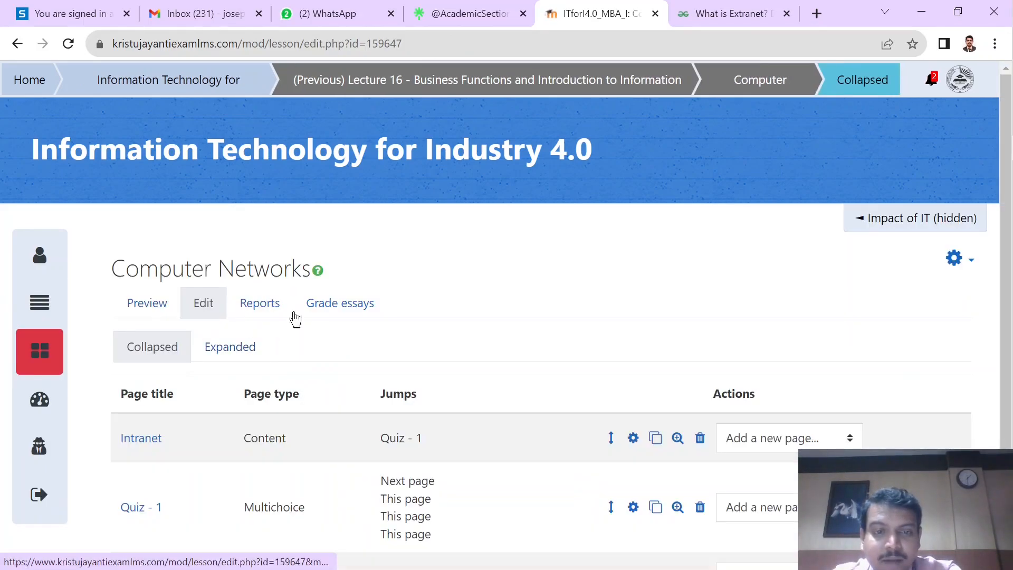
{"action": "scroll", "coordinate": [252, 327], "scroll_direction": "down", "scroll_amount": 2}
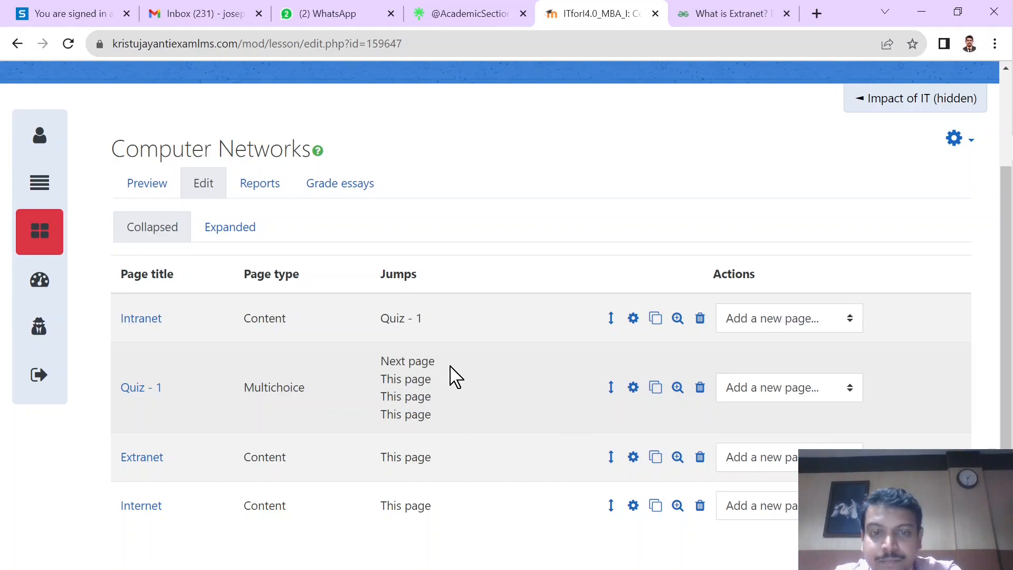
{"action": "left_click", "coordinate": [633, 390]}
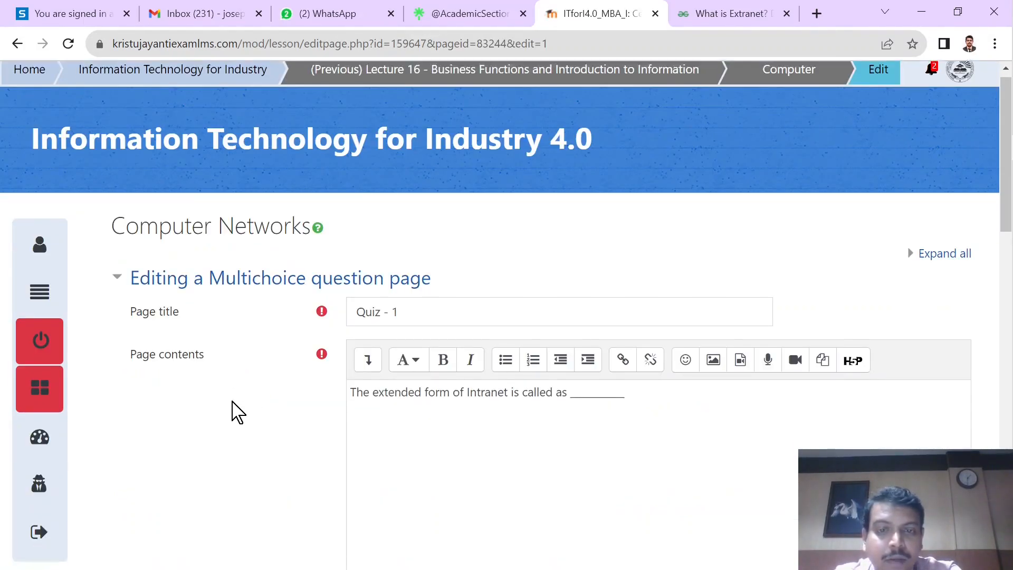
{"action": "scroll", "coordinate": [235, 412], "scroll_direction": "down", "scroll_amount": 10}
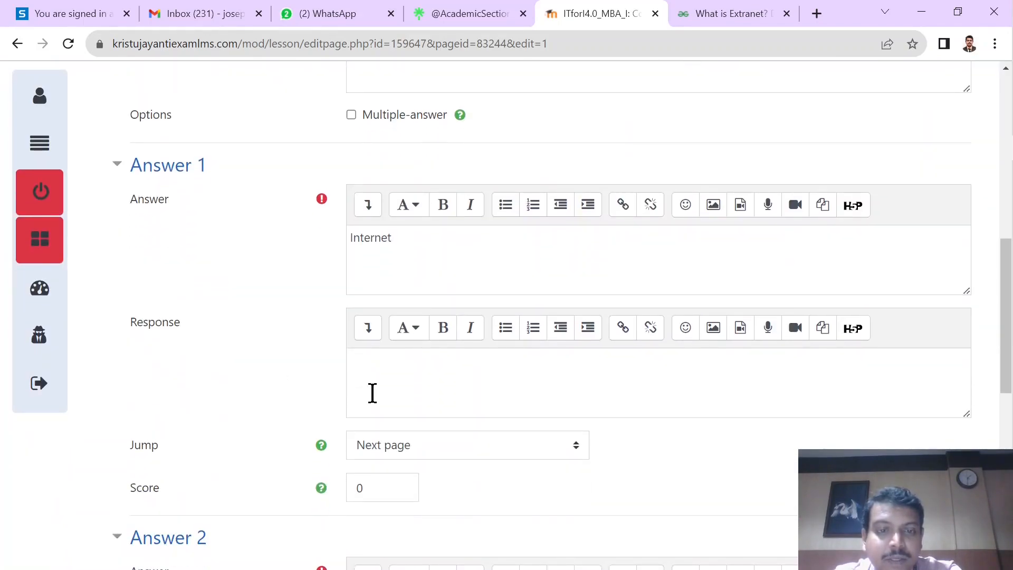
{"action": "scroll", "coordinate": [372, 393], "scroll_direction": "down", "scroll_amount": 1}
{"action": "left_click", "coordinate": [384, 195]}
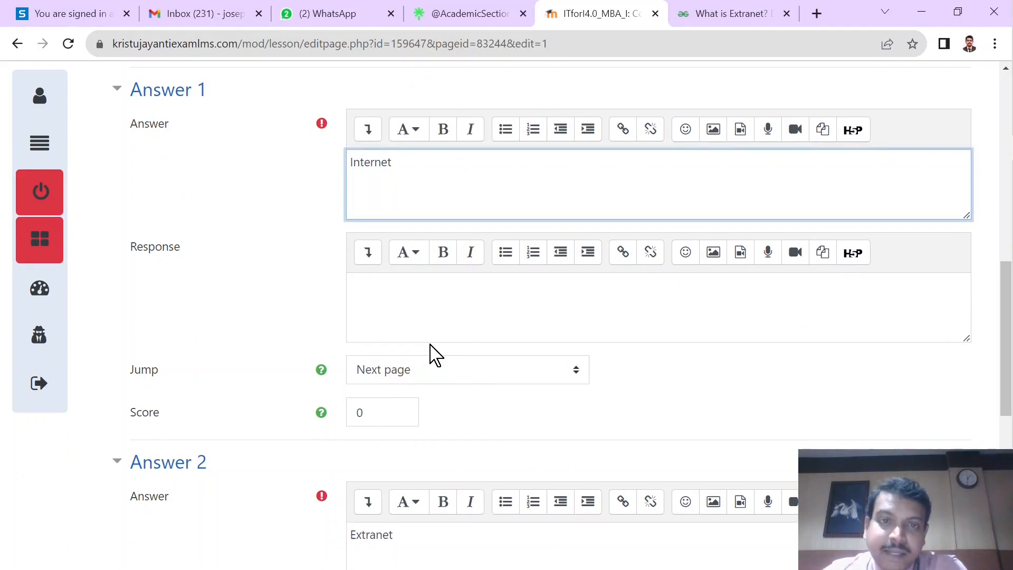
{"action": "left_click", "coordinate": [431, 370]}
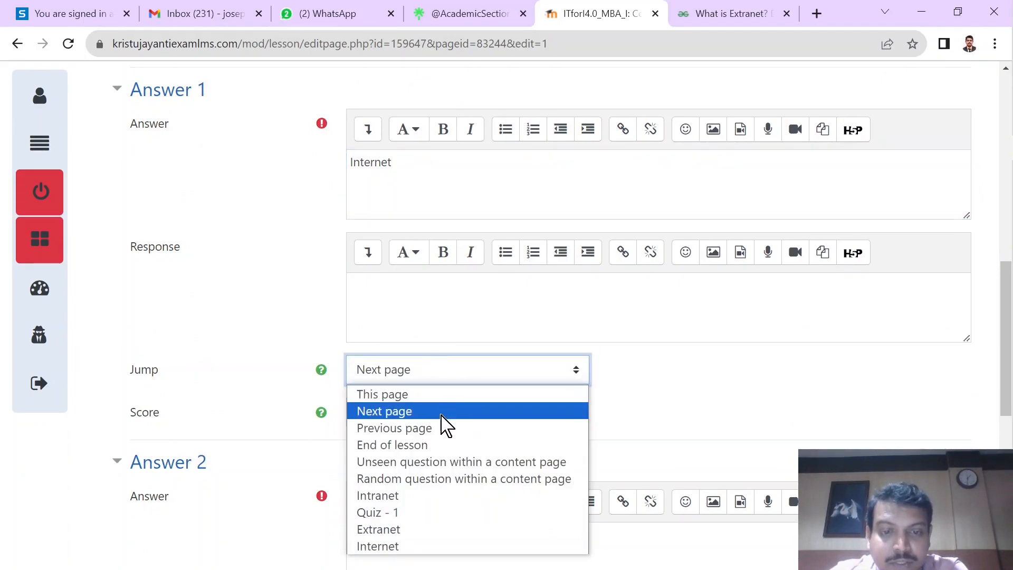
{"action": "left_click", "coordinate": [410, 496]}
Step: Set the jump of Answer 2 (Extranet) to the Extranet page
{"action": "scroll", "coordinate": [423, 436], "scroll_direction": "down", "scroll_amount": 2}
{"action": "scroll", "coordinate": [424, 435], "scroll_direction": "down", "scroll_amount": 4}
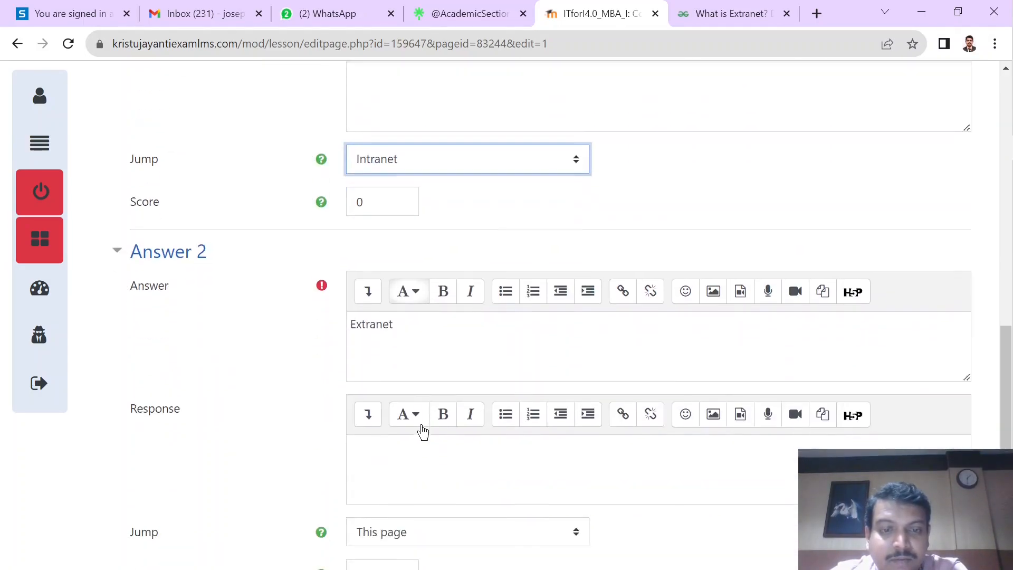
{"action": "left_click", "coordinate": [411, 275]}
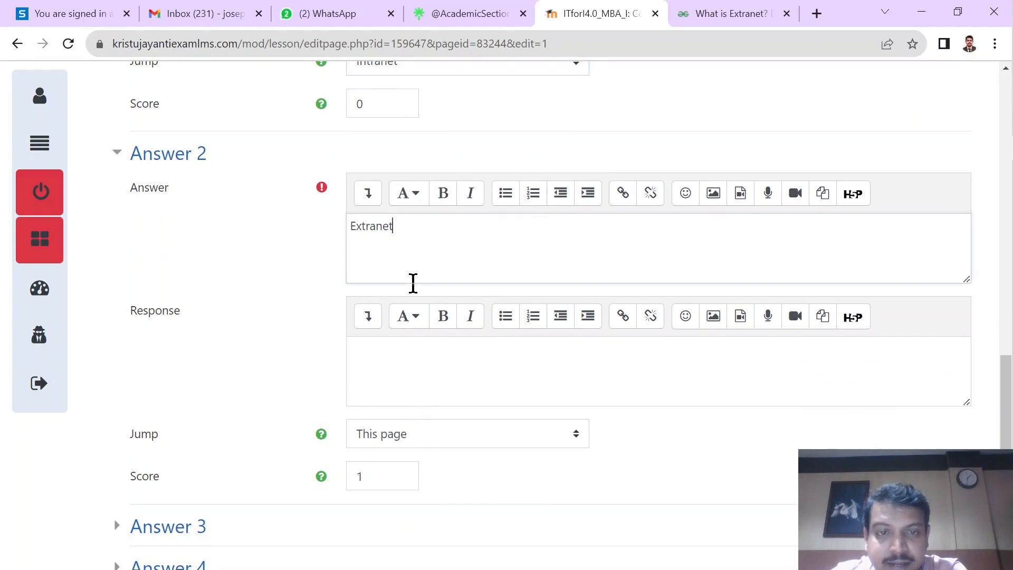
{"action": "scroll", "coordinate": [412, 420], "scroll_direction": "down", "scroll_amount": 1}
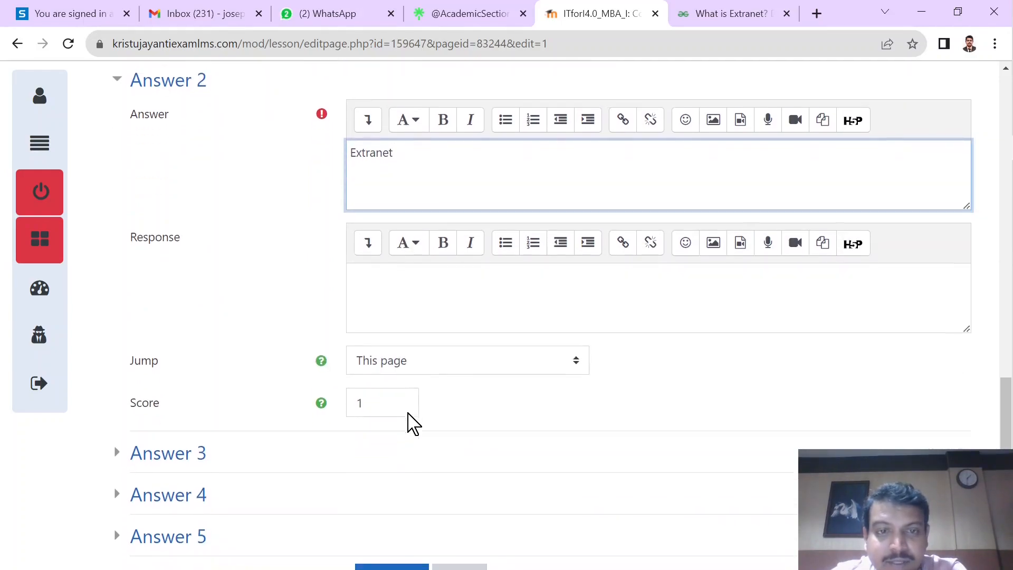
{"action": "left_click", "coordinate": [402, 370]}
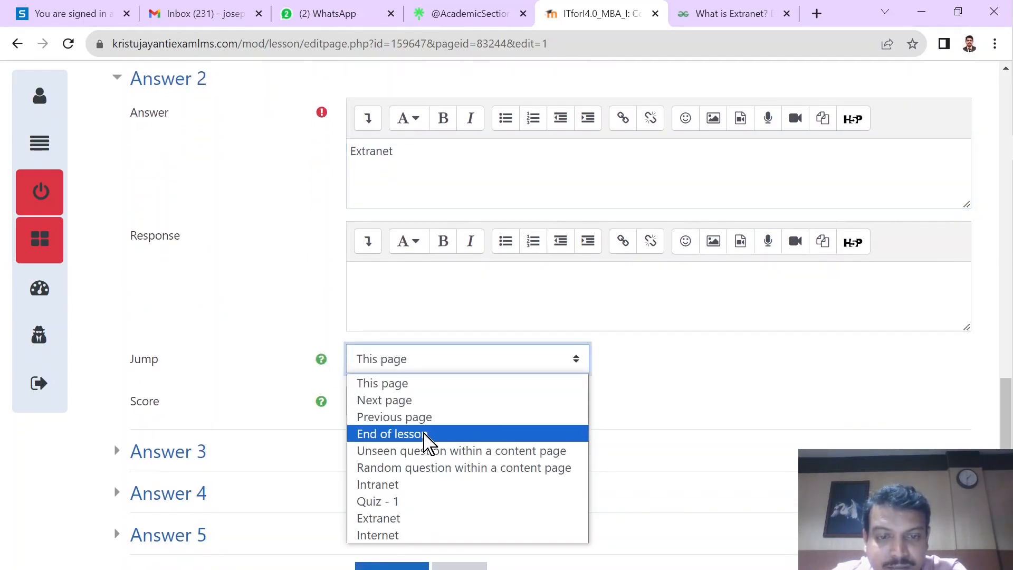
{"action": "left_click", "coordinate": [413, 518]}
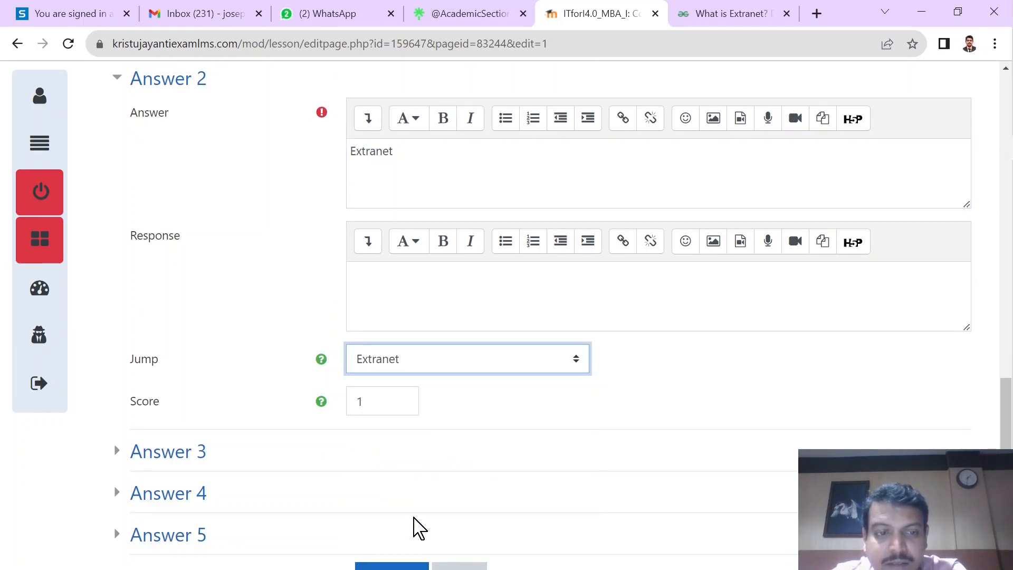
Step: Expand Answer 3 (Hypernet) and set its jump to the Intranet page
{"action": "scroll", "coordinate": [417, 527], "scroll_direction": "down", "scroll_amount": 1}
{"action": "left_click", "coordinate": [177, 384]}
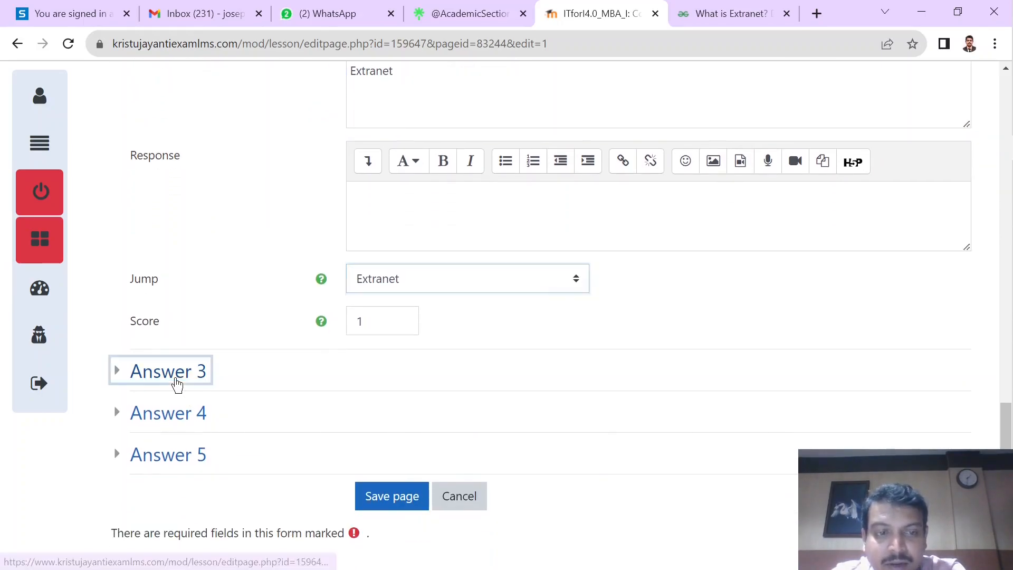
{"action": "scroll", "coordinate": [446, 425], "scroll_direction": "down", "scroll_amount": 3}
{"action": "left_click", "coordinate": [407, 406]}
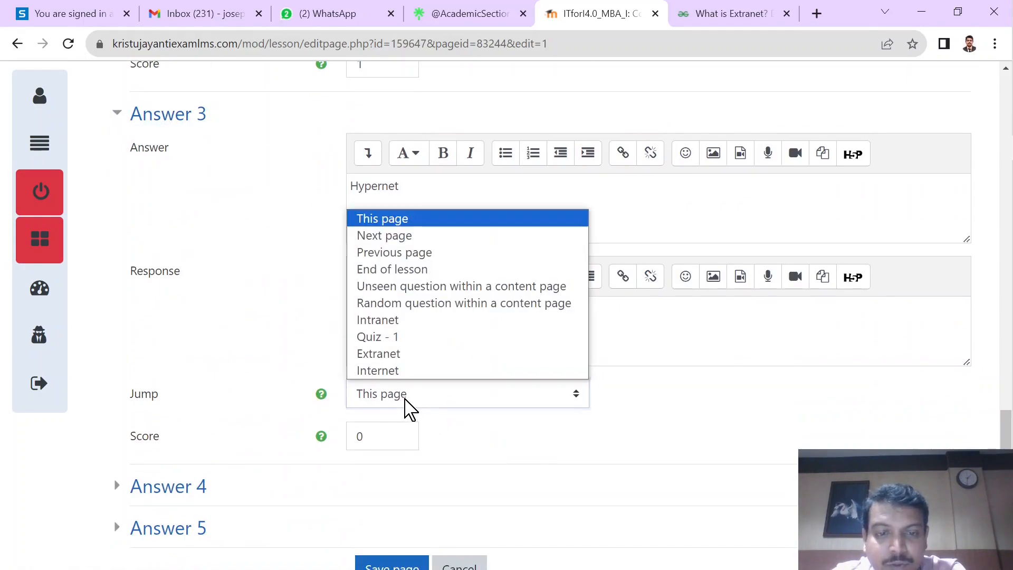
{"action": "left_click", "coordinate": [395, 320]}
Step: Expand Answer 4 (Ultranet), set its jump to Intranet and save the Quiz - 1 question page
{"action": "scroll", "coordinate": [341, 441], "scroll_direction": "down", "scroll_amount": 1}
{"action": "left_click", "coordinate": [188, 428]}
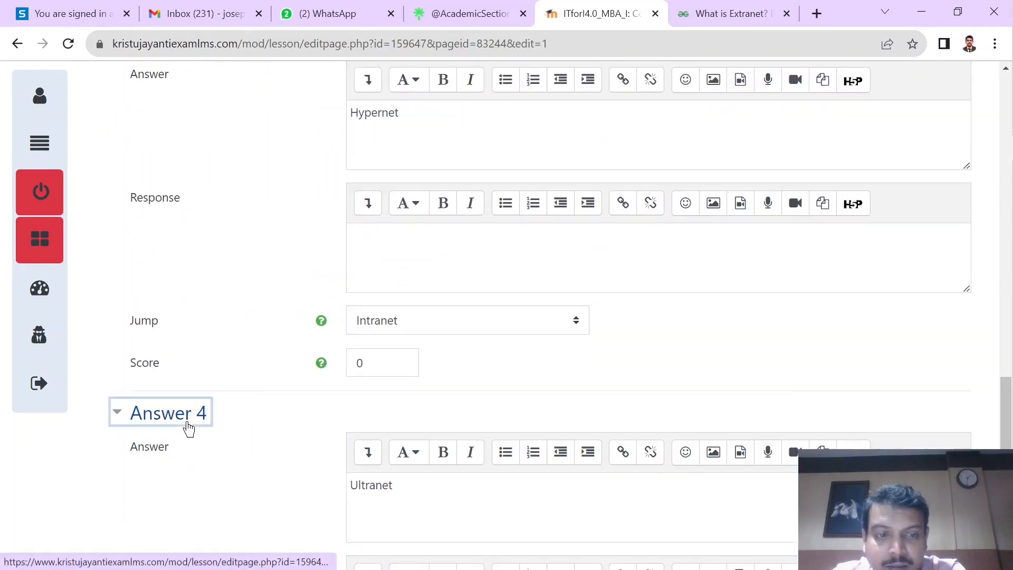
{"action": "scroll", "coordinate": [459, 451], "scroll_direction": "down", "scroll_amount": 4}
{"action": "left_click", "coordinate": [404, 364]}
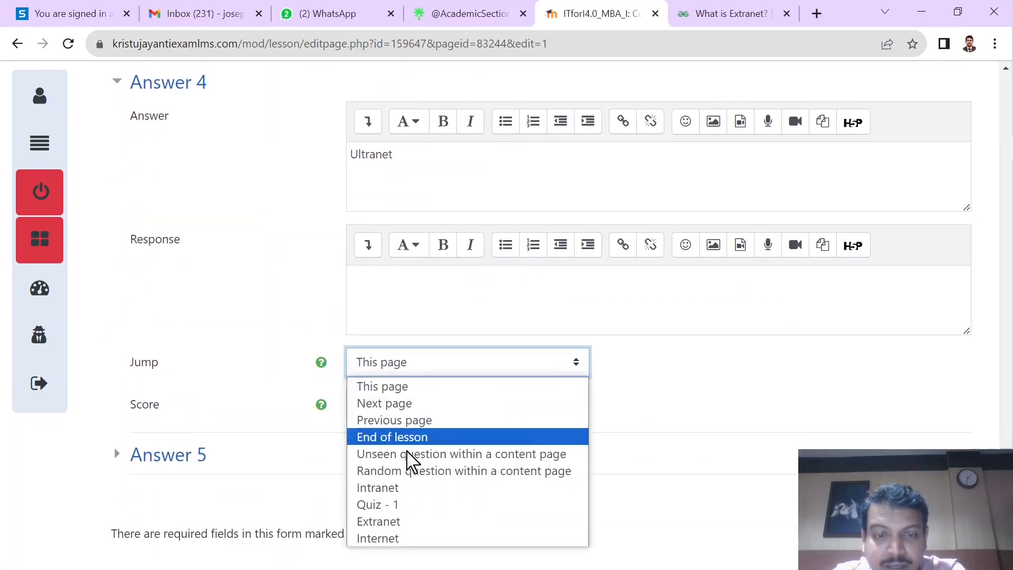
{"action": "left_click", "coordinate": [397, 487]}
{"action": "left_click", "coordinate": [392, 510]}
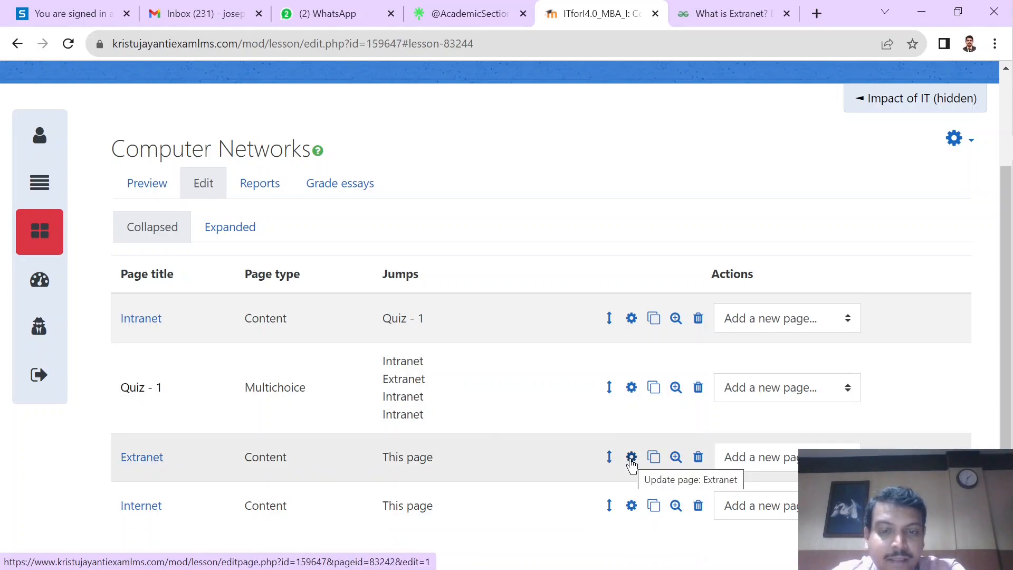
Step: Open the Extranet content page for editing, set the Content 1 description to Quiz 2 and save the page
{"action": "left_click", "coordinate": [630, 459]}
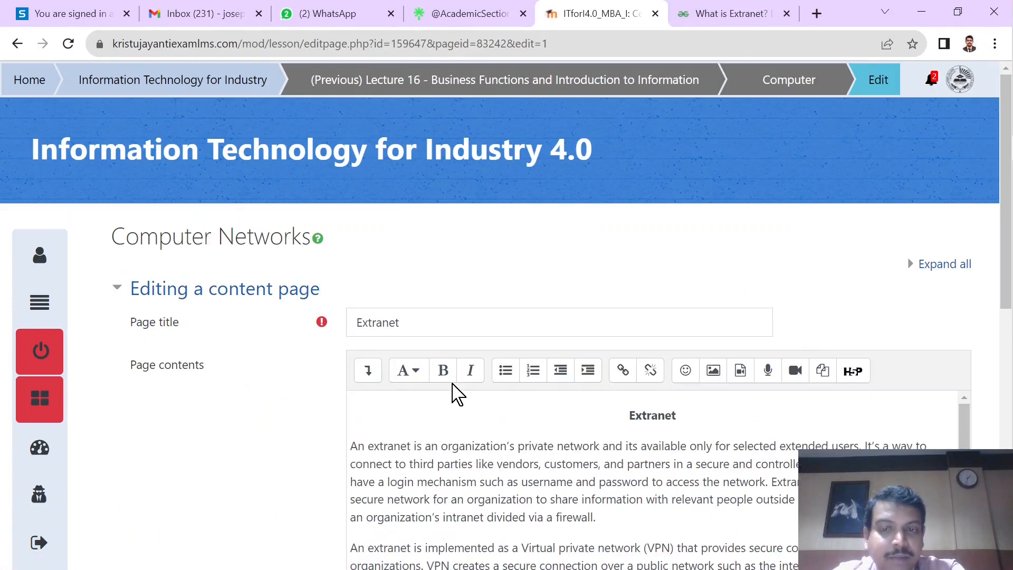
{"action": "scroll", "coordinate": [452, 396], "scroll_direction": "down", "scroll_amount": 10}
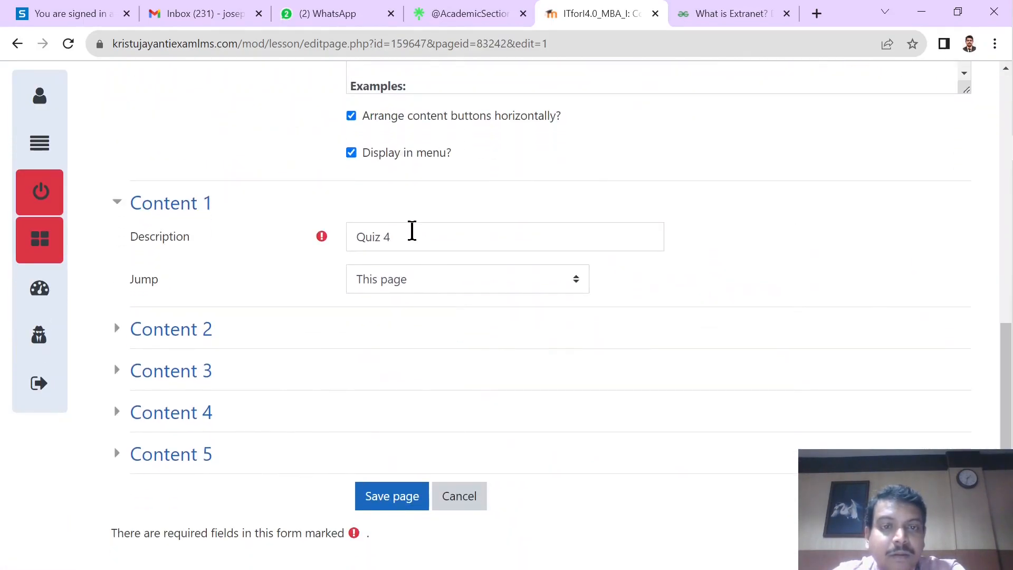
{"action": "left_click", "coordinate": [412, 231]}
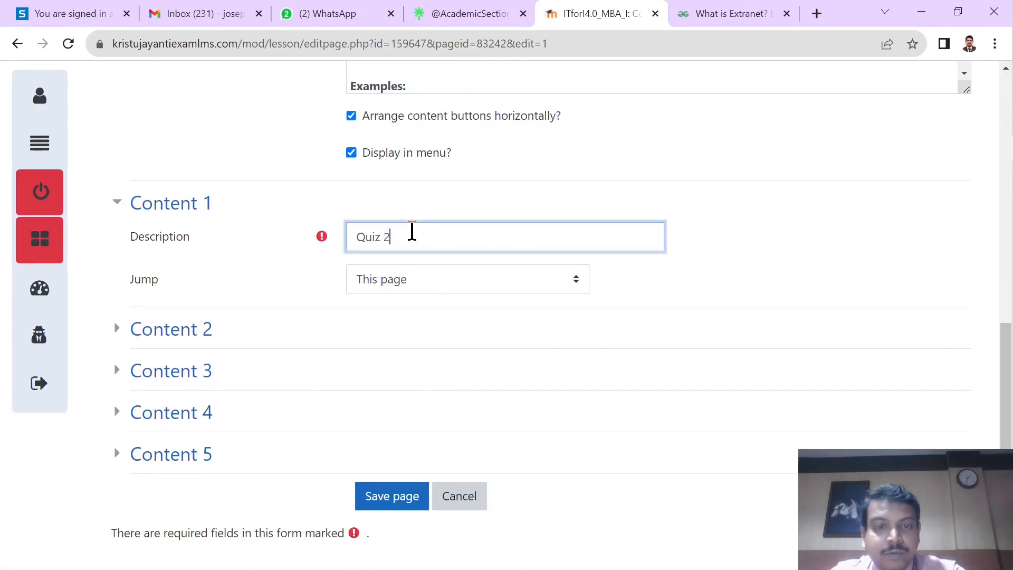
{"action": "left_click", "coordinate": [391, 495]}
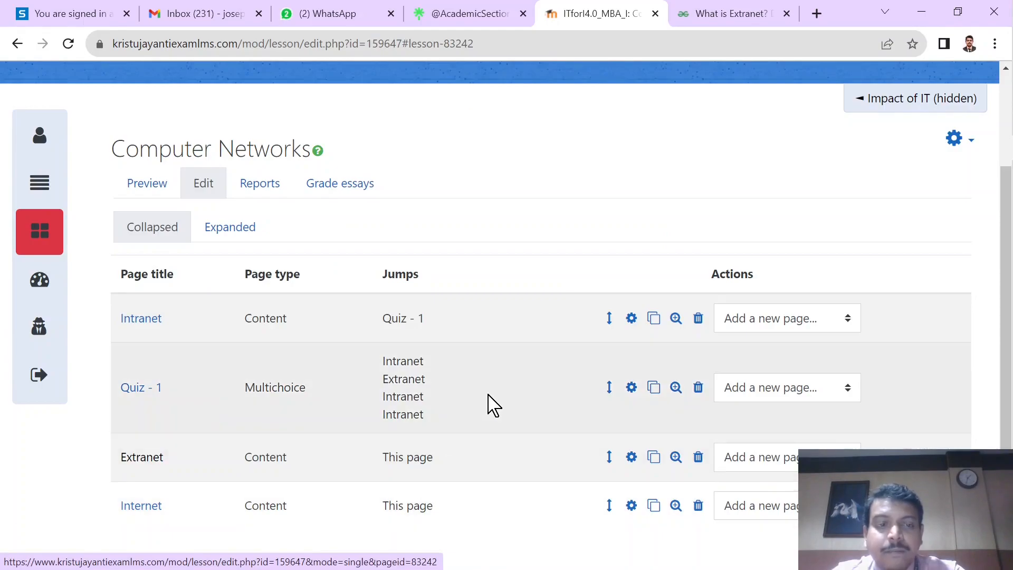
{"action": "left_click", "coordinate": [631, 463]}
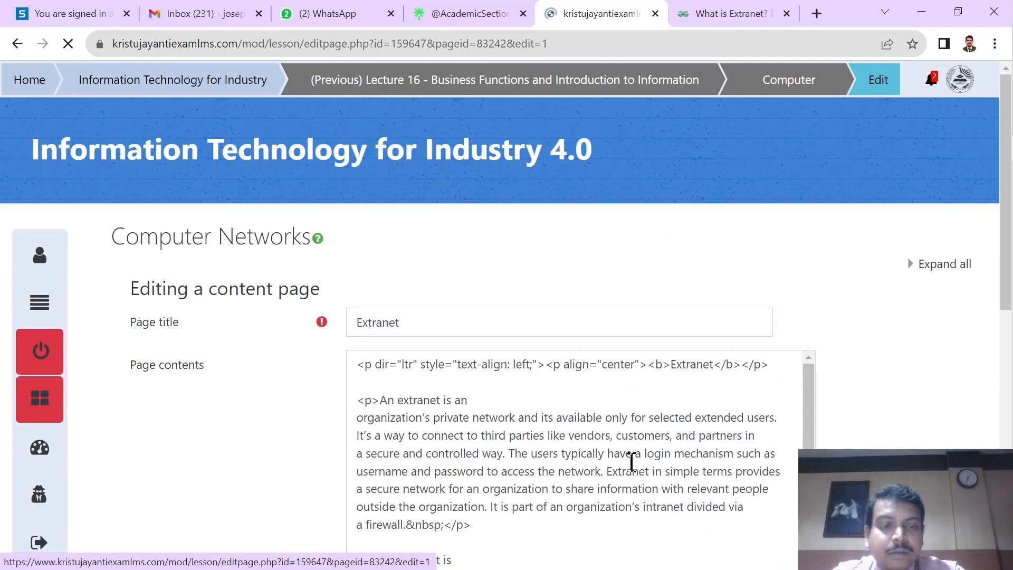
{"action": "scroll", "coordinate": [439, 391], "scroll_direction": "down", "scroll_amount": 8}
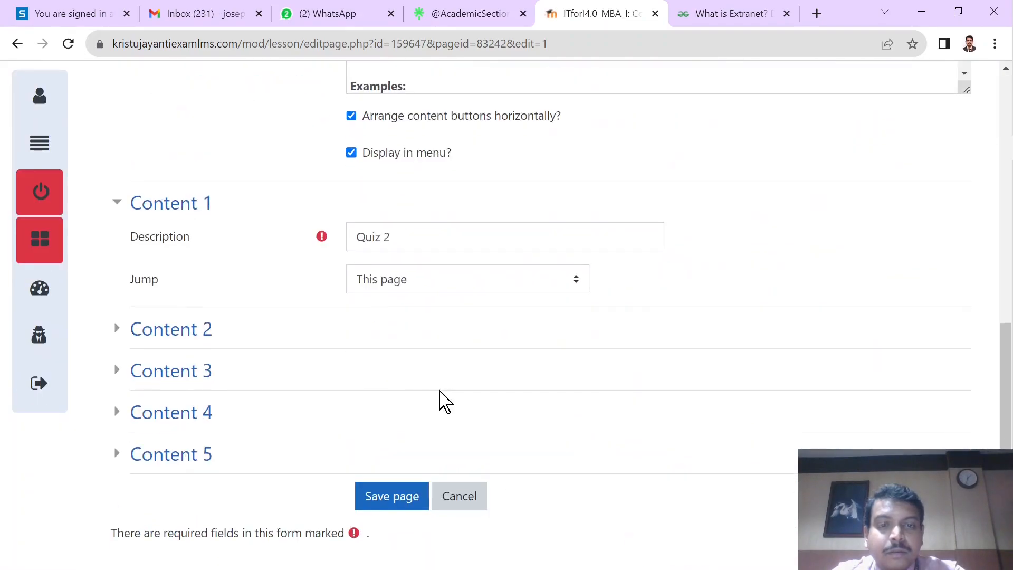
{"action": "left_click", "coordinate": [419, 287]}
{"action": "left_click", "coordinate": [648, 326]}
{"action": "left_click", "coordinate": [468, 505]}
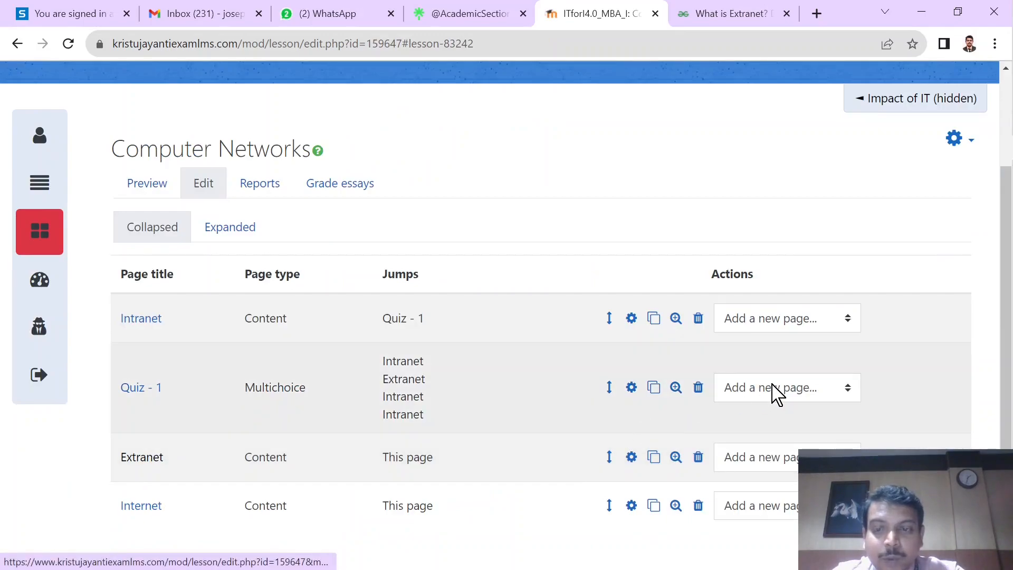
Step: Add a Multichoice question page directly after the Extranet page
{"action": "left_click", "coordinate": [784, 460]}
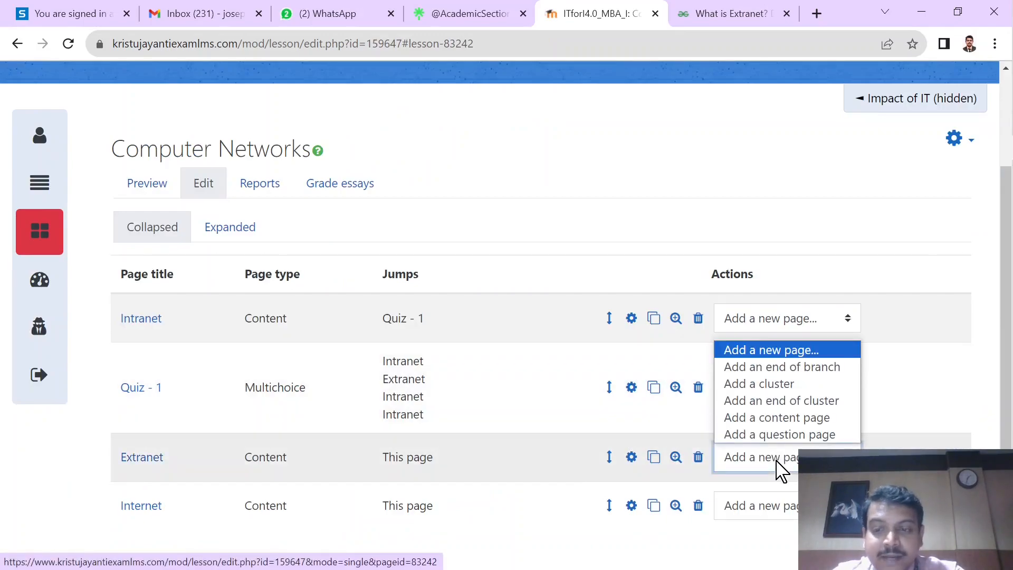
{"action": "left_click", "coordinate": [784, 434]}
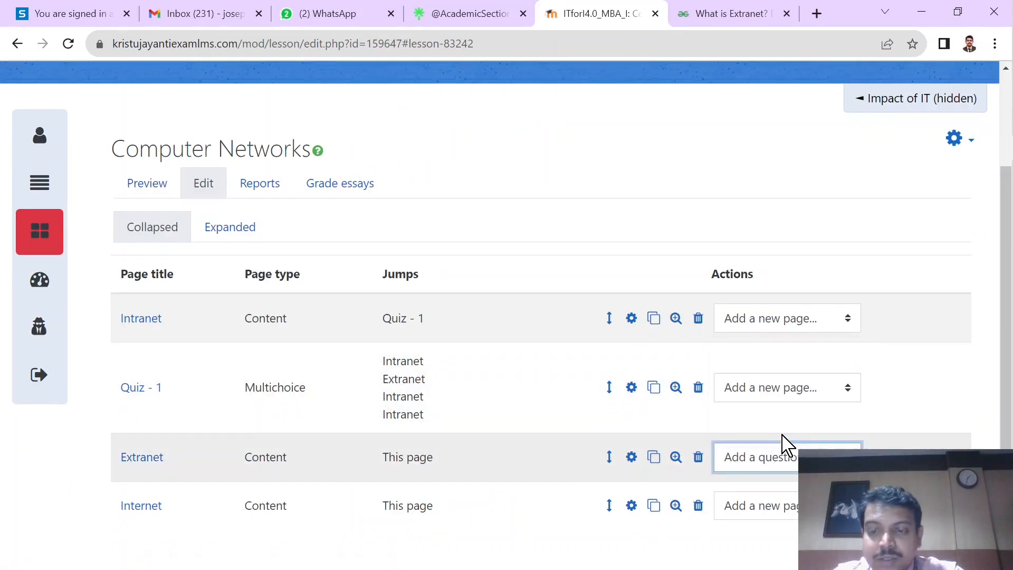
{"action": "left_click", "coordinate": [423, 330]}
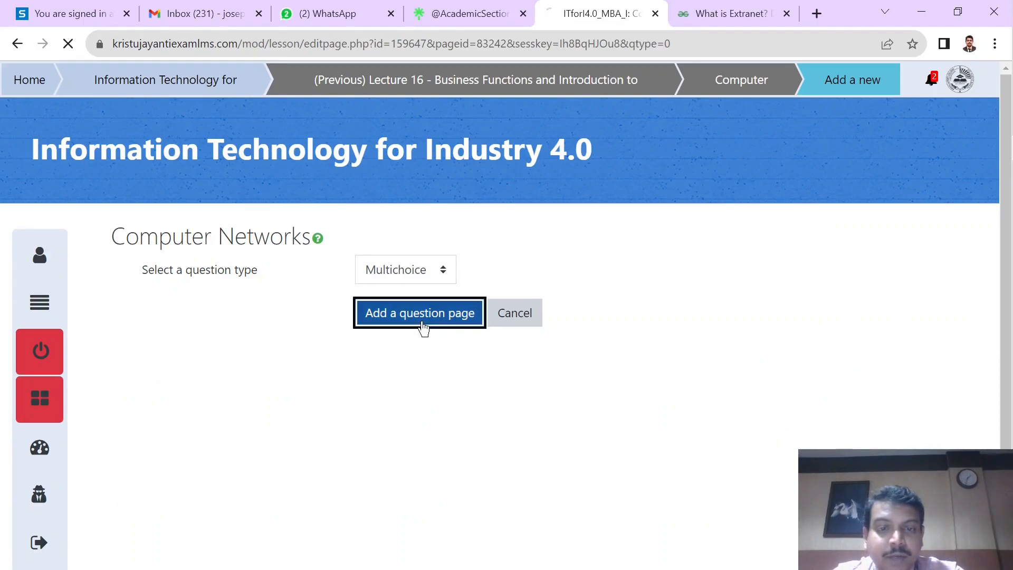
{"action": "left_click", "coordinate": [422, 321]}
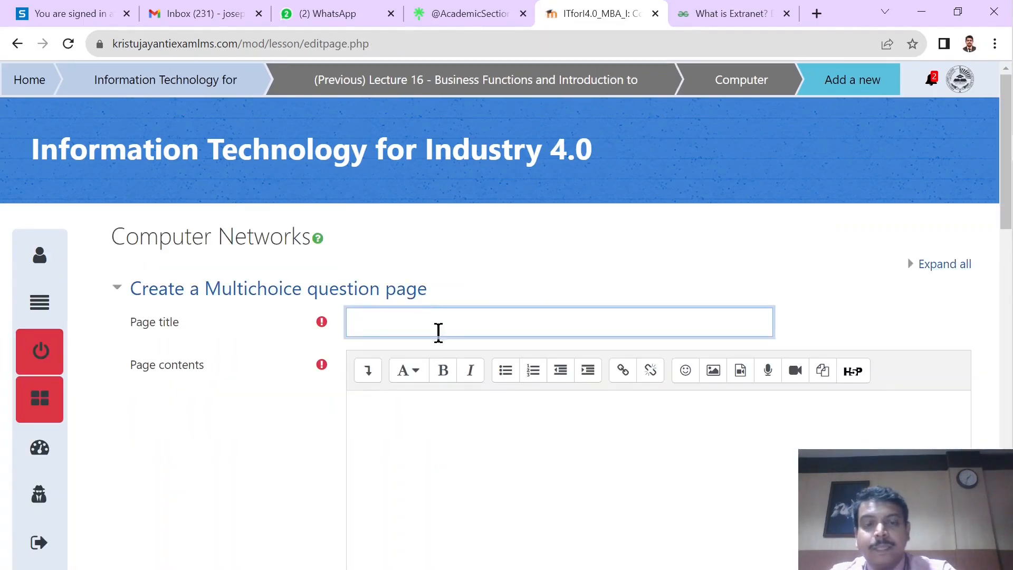
Step: Title the question page Quiz 2 and enter Expand VPN as its page contents
{"action": "scroll", "coordinate": [470, 447], "scroll_direction": "down", "scroll_amount": 4}
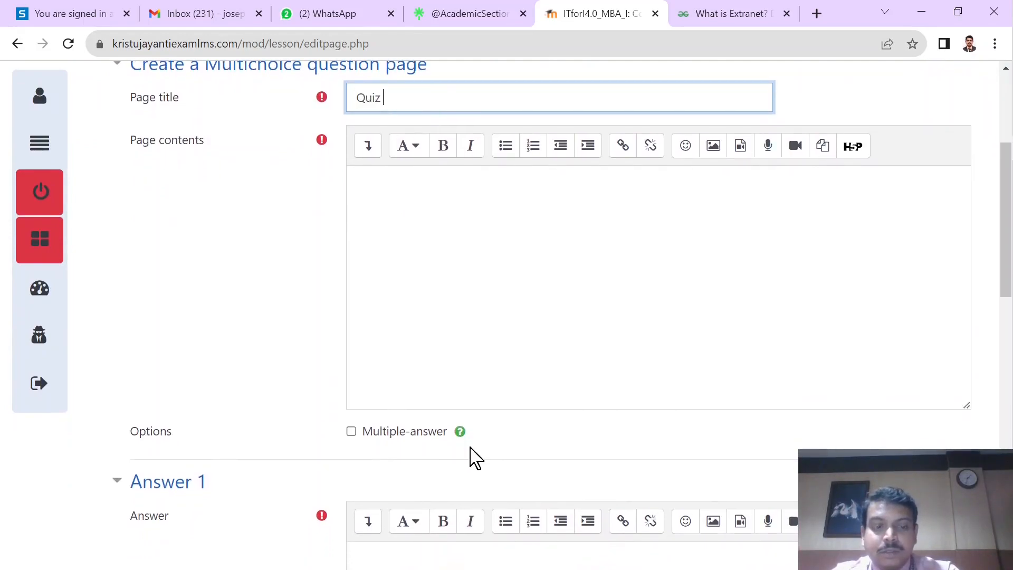
{"action": "left_click", "coordinate": [463, 276]}
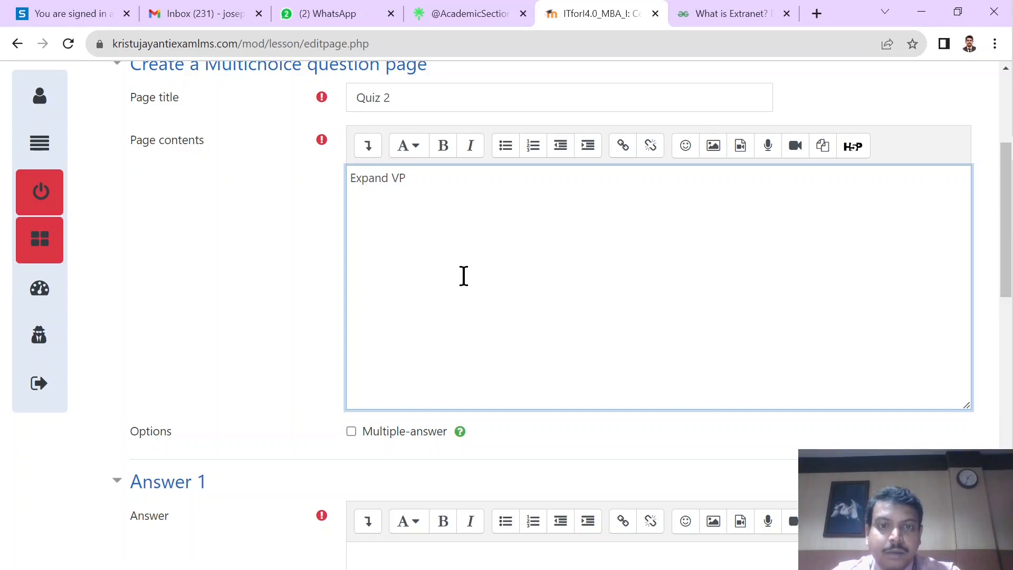
{"action": "scroll", "coordinate": [423, 357], "scroll_direction": "down", "scroll_amount": 1}
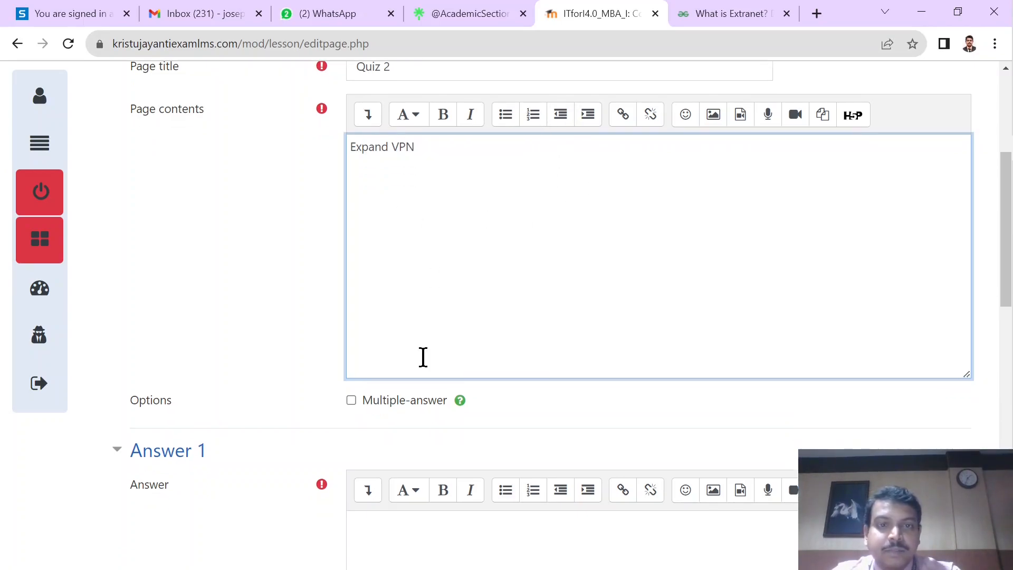
{"action": "scroll", "coordinate": [423, 357], "scroll_direction": "down", "scroll_amount": 3}
Step: Check the VPN expansion in the GeeksforGeeks extranet article and enter Virtual Private Network as Answer 1 of the question
{"action": "left_click", "coordinate": [713, 21]}
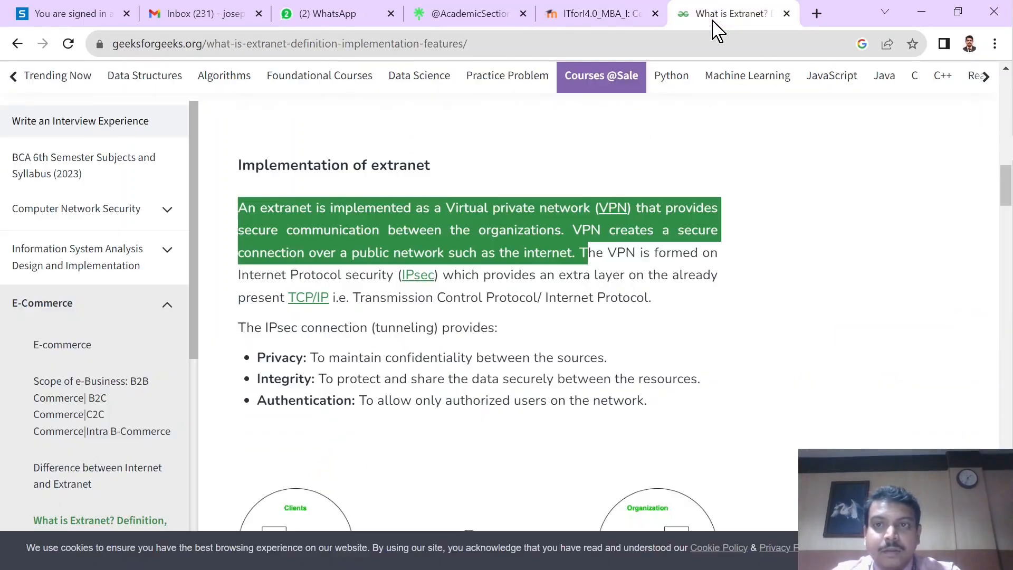
{"action": "left_click", "coordinate": [613, 280]}
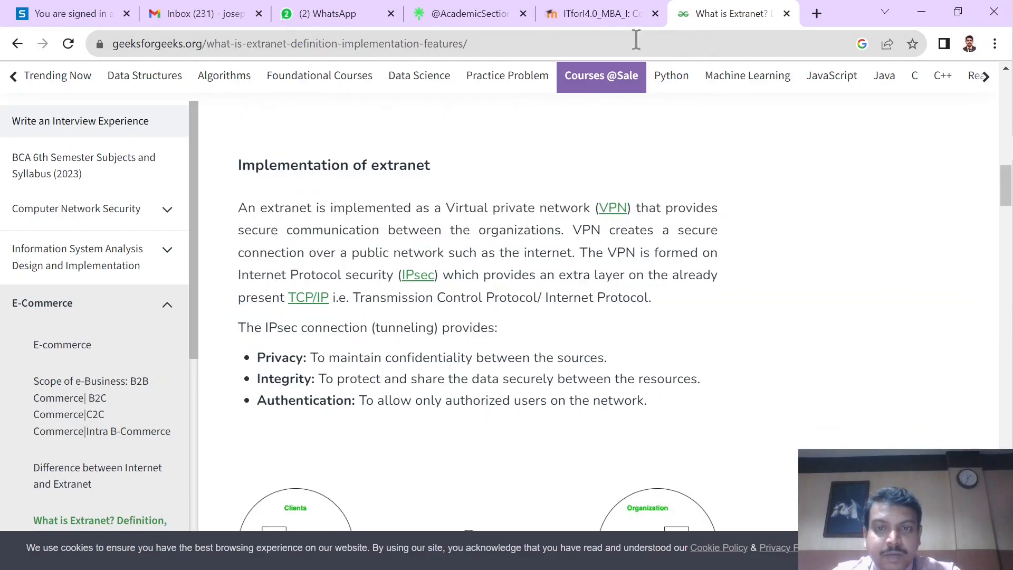
{"action": "left_click", "coordinate": [599, 13]}
{"action": "scroll", "coordinate": [522, 199], "scroll_direction": "down", "scroll_amount": 3}
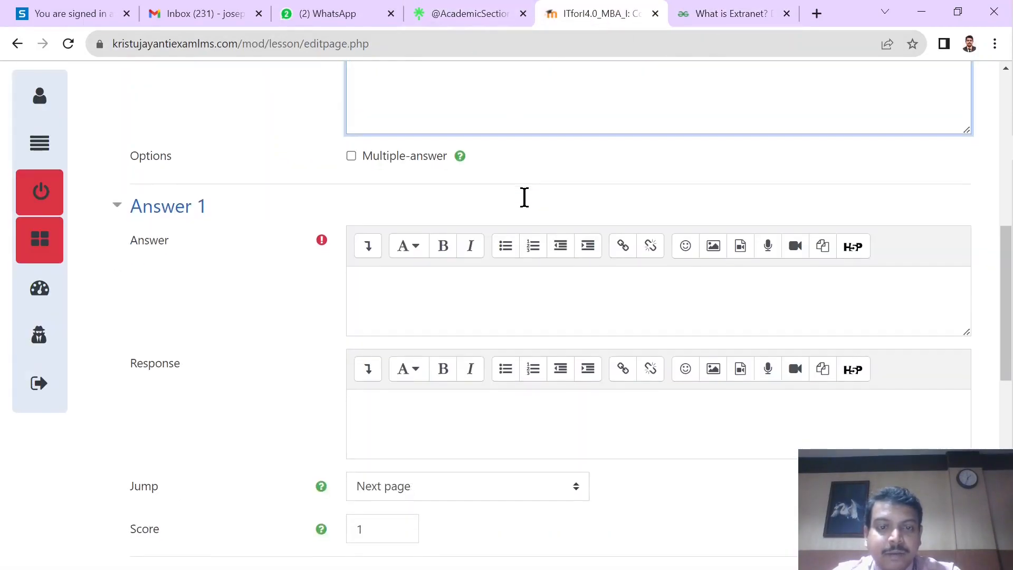
{"action": "left_click", "coordinate": [447, 309]}
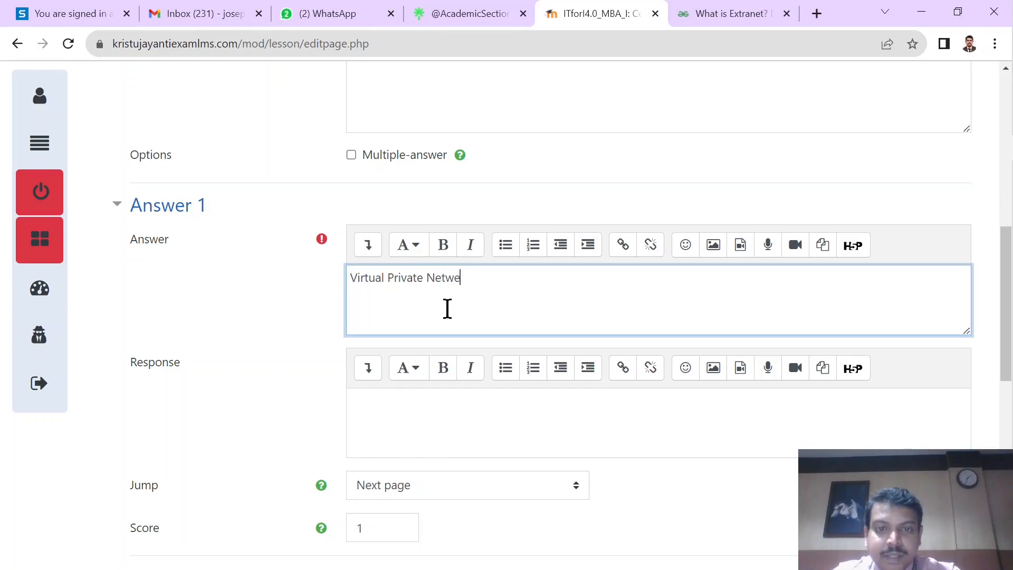
Step: Set the jump of Answer 1 (Virtual Private Network) to the Internet page
{"action": "scroll", "coordinate": [448, 309], "scroll_direction": "down", "scroll_amount": 2}
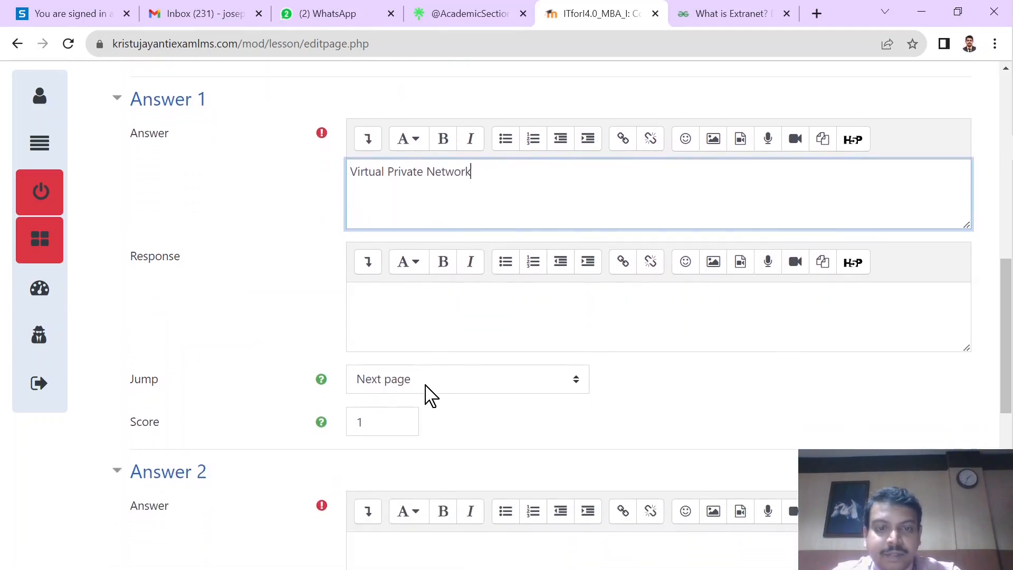
{"action": "left_click", "coordinate": [419, 391]}
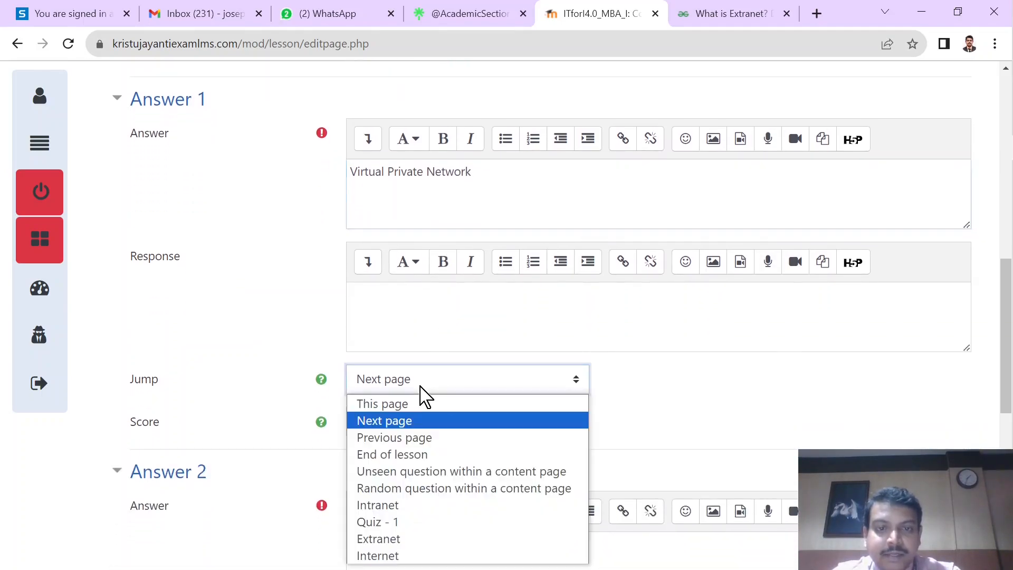
{"action": "left_click", "coordinate": [411, 554]}
{"action": "left_click", "coordinate": [447, 448]}
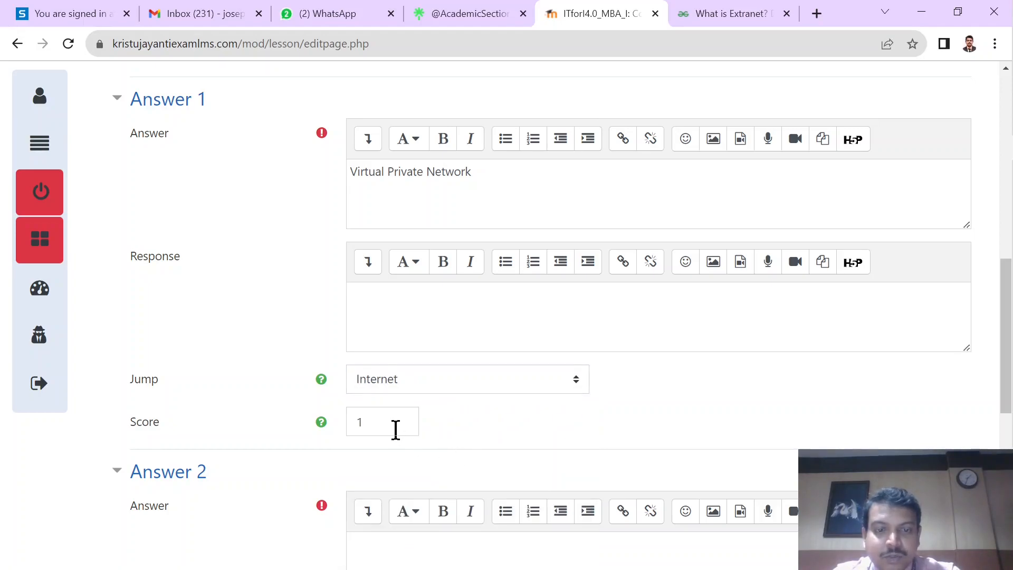
Step: Enter Virtual Public Network as Answer 2 and set its jump to the Extranet page
{"action": "scroll", "coordinate": [393, 426], "scroll_direction": "down", "scroll_amount": 4}
{"action": "left_click", "coordinate": [389, 364]}
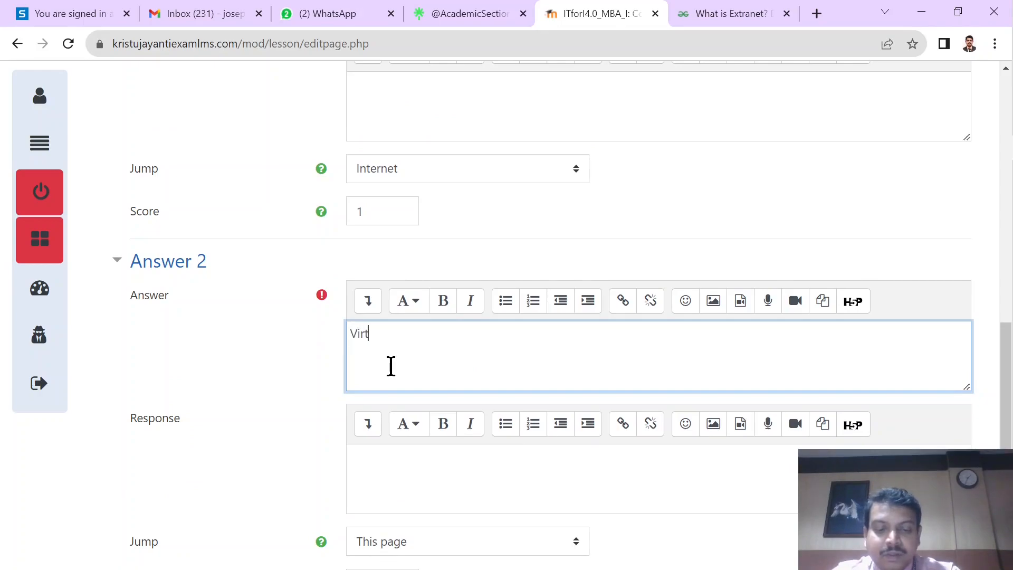
{"action": "type", "text": "Virtual Public"}
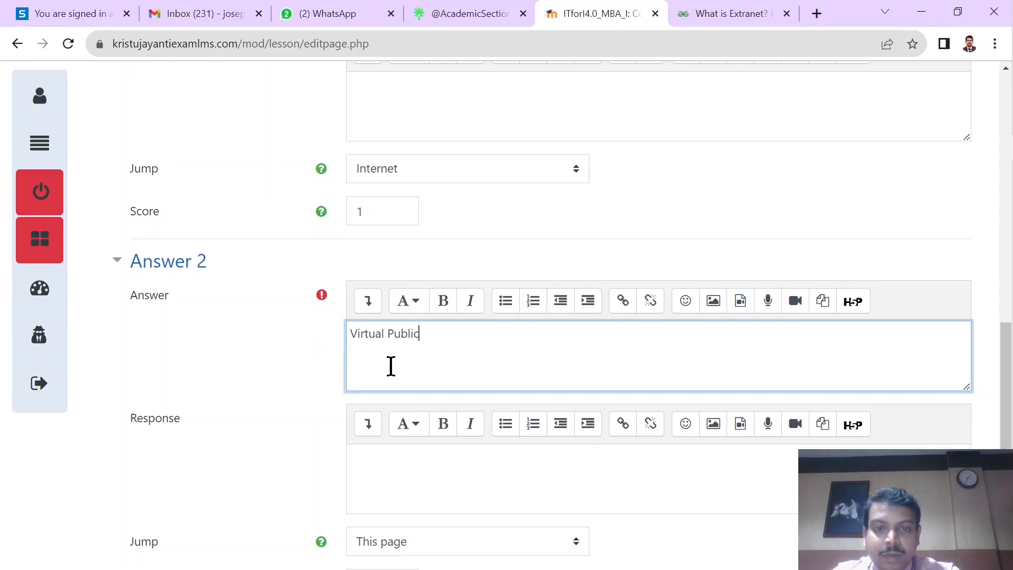
{"action": "scroll", "coordinate": [391, 366], "scroll_direction": "up", "scroll_amount": 5}
{"action": "scroll", "coordinate": [391, 366], "scroll_direction": "down", "scroll_amount": 8}
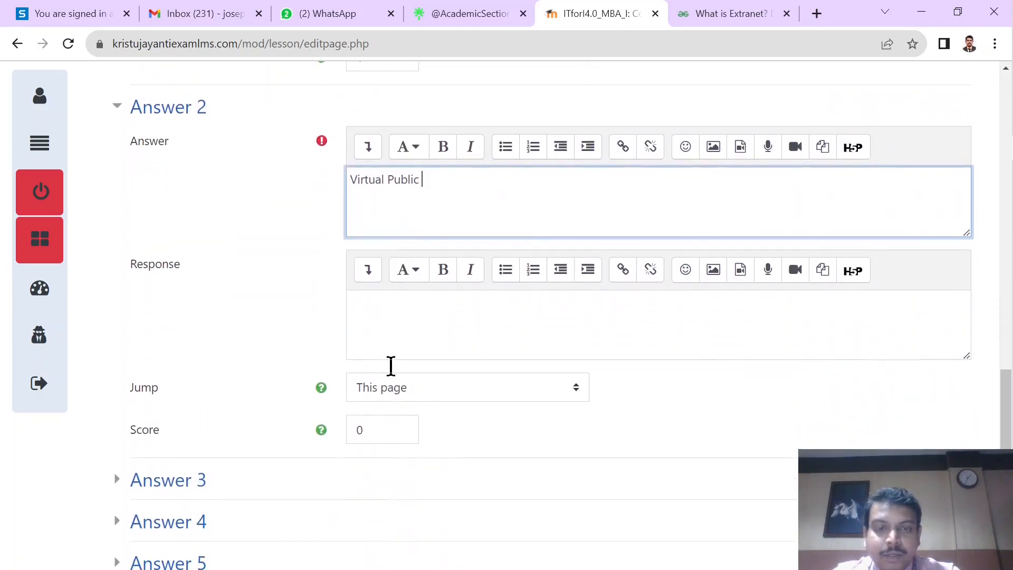
{"action": "type", "text": "Networ"}
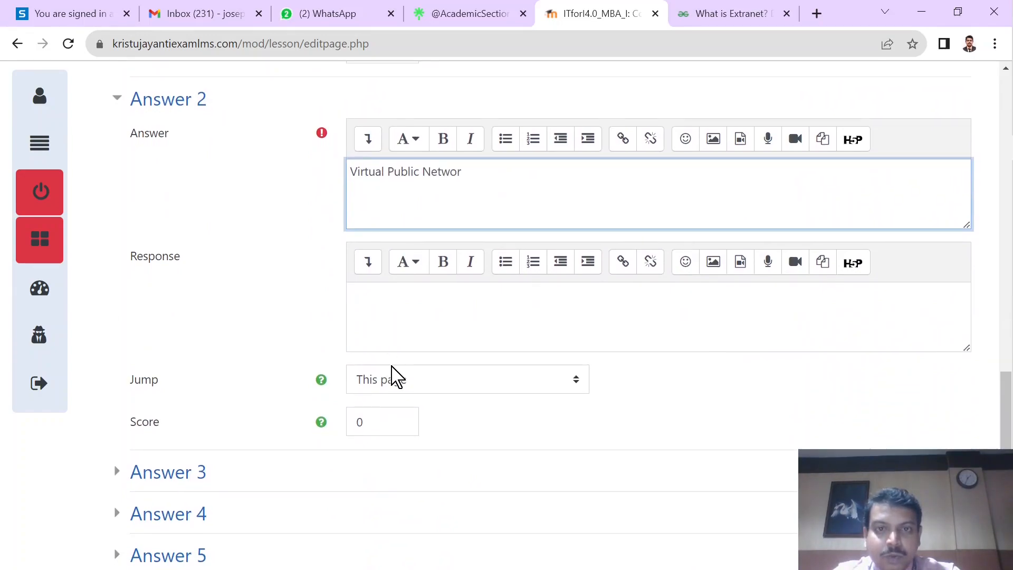
{"action": "left_click", "coordinate": [391, 403]}
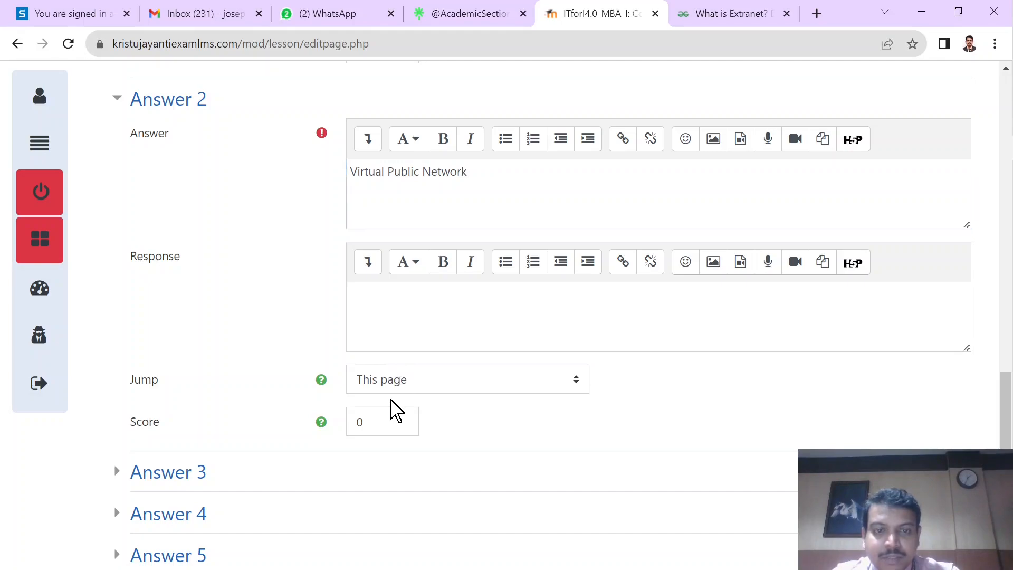
{"action": "left_click", "coordinate": [373, 373]}
{"action": "left_click", "coordinate": [403, 537]}
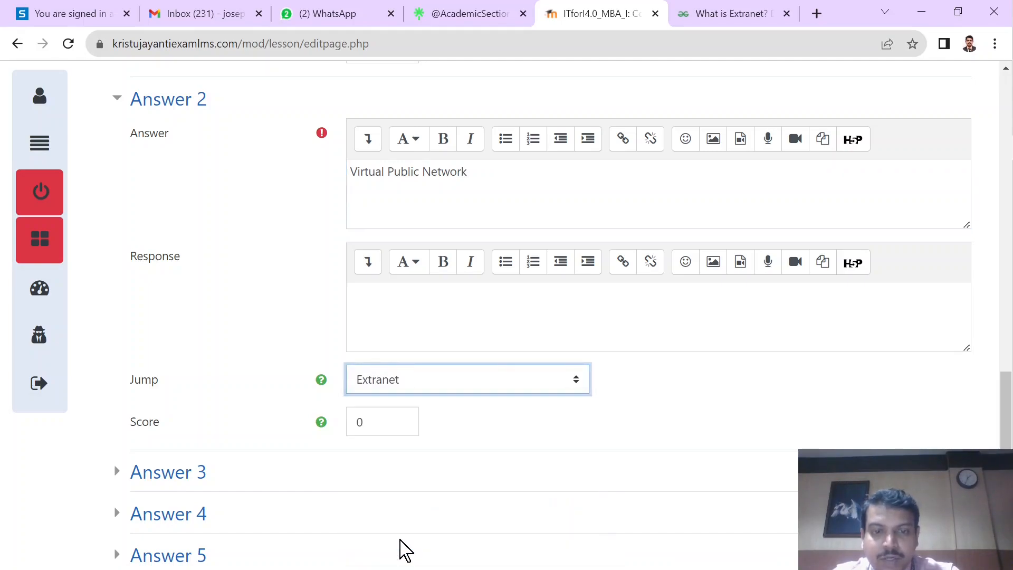
Step: Expand Answer 3, enter Virtual Popular Network and set its jump to the Extranet page
{"action": "scroll", "coordinate": [401, 549], "scroll_direction": "down", "scroll_amount": 1}
{"action": "scroll", "coordinate": [401, 548], "scroll_direction": "down", "scroll_amount": 2}
{"action": "left_click", "coordinate": [180, 374]}
{"action": "left_click", "coordinate": [393, 468]}
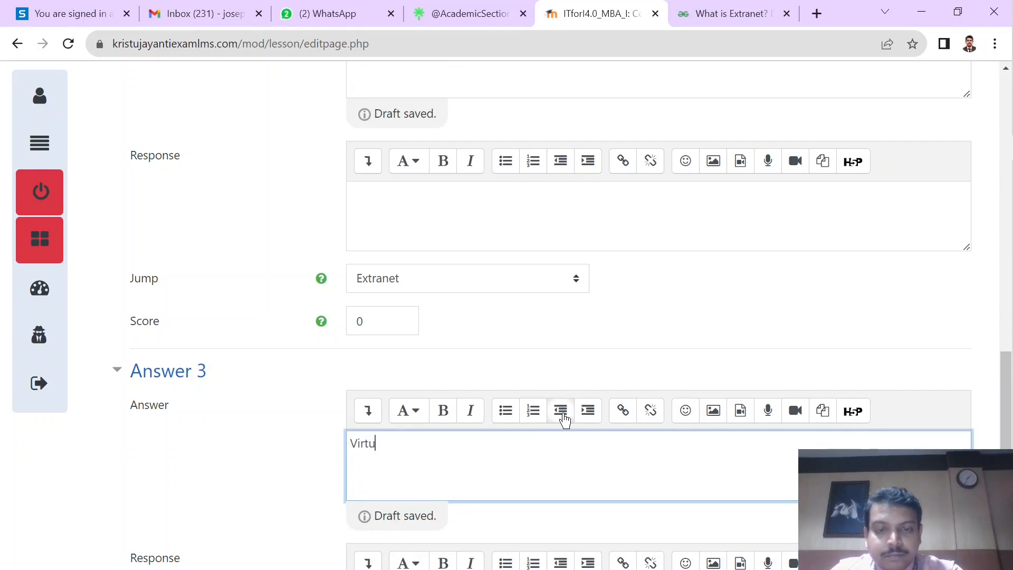
{"action": "type", "text": "Virtual"}
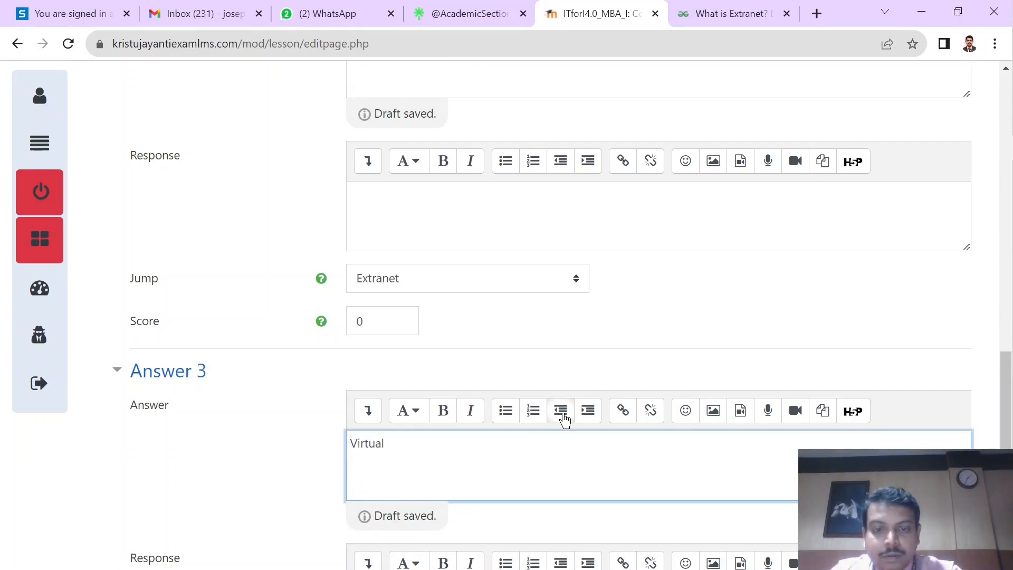
{"action": "type", "text": " Popular Network"}
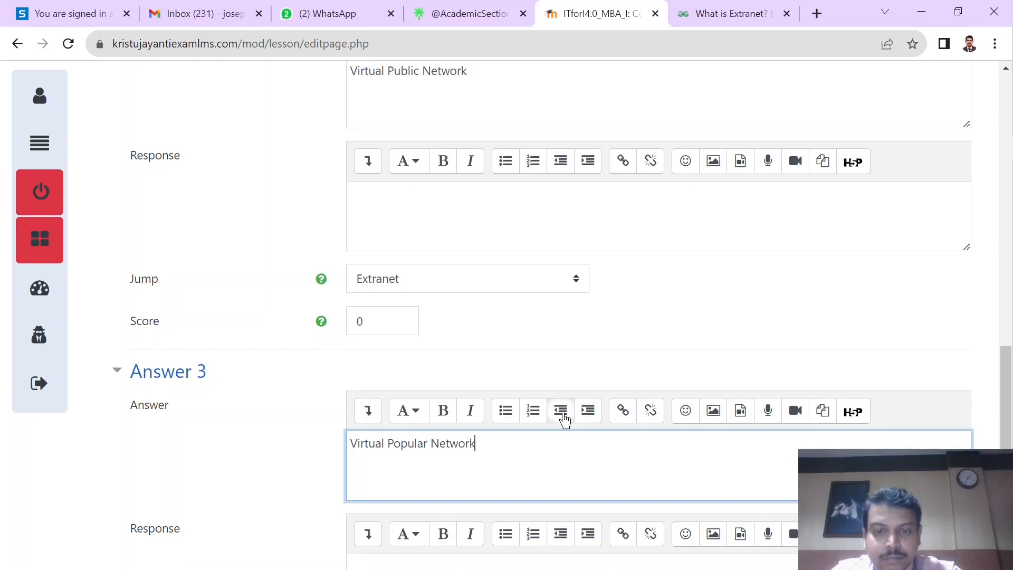
{"action": "scroll", "coordinate": [565, 419], "scroll_direction": "down", "scroll_amount": 6}
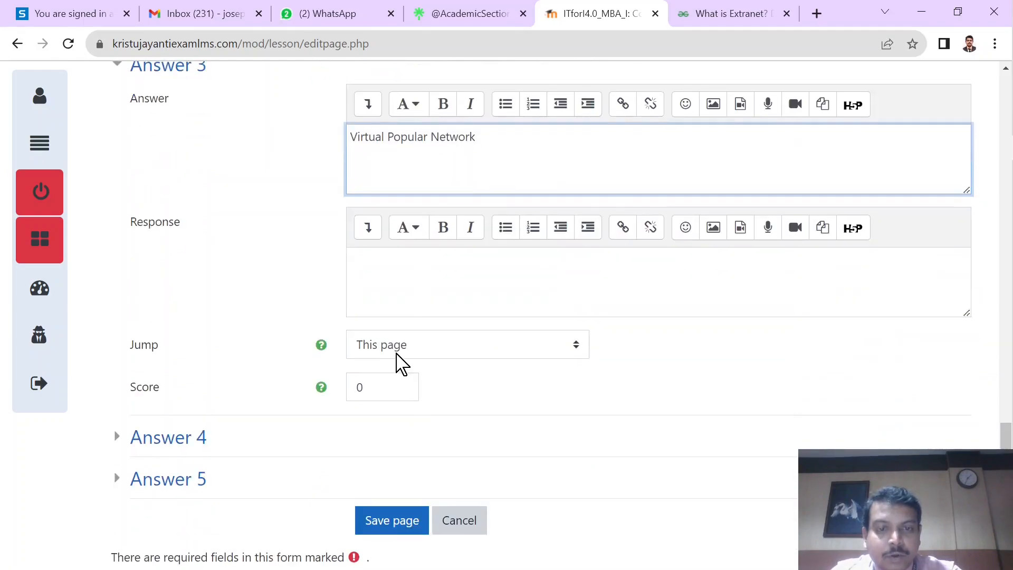
{"action": "left_click", "coordinate": [397, 355]}
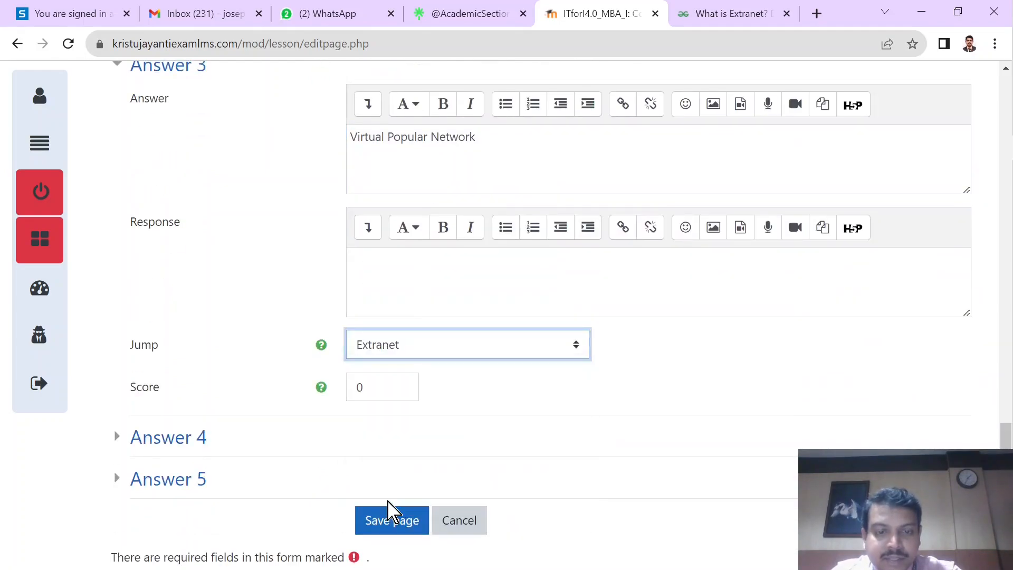
Step: Expand Answer 4 and enter Virtual Program Network as its answer text
{"action": "left_click", "coordinate": [198, 442]}
{"action": "scroll", "coordinate": [422, 400], "scroll_direction": "down", "scroll_amount": 3}
{"action": "left_click", "coordinate": [413, 367]}
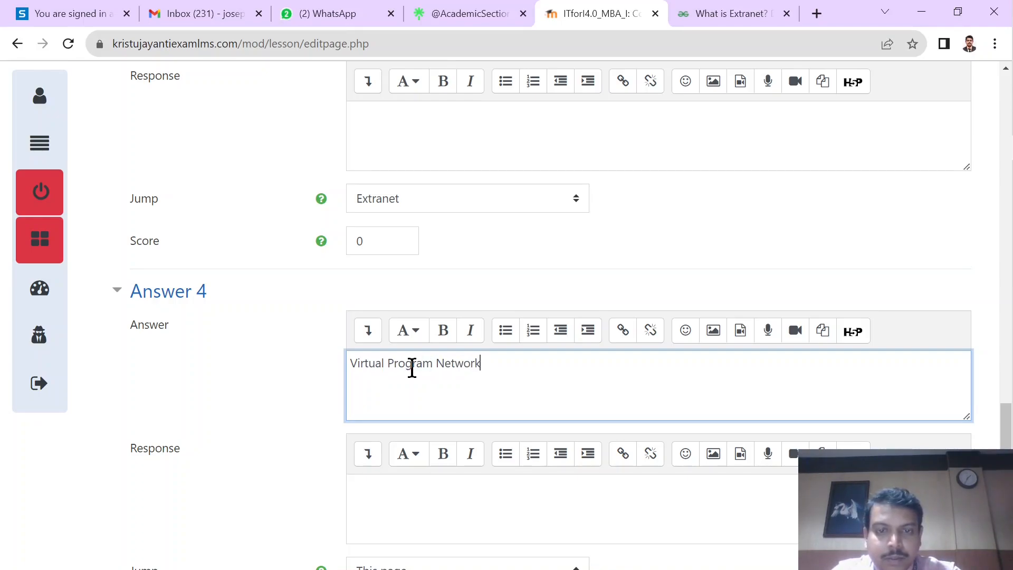
Step: Set the jump of Answer 4 to the Extranet page and save the Quiz 2 question page
{"action": "scroll", "coordinate": [411, 380], "scroll_direction": "down", "scroll_amount": 2}
{"action": "left_click", "coordinate": [397, 442]}
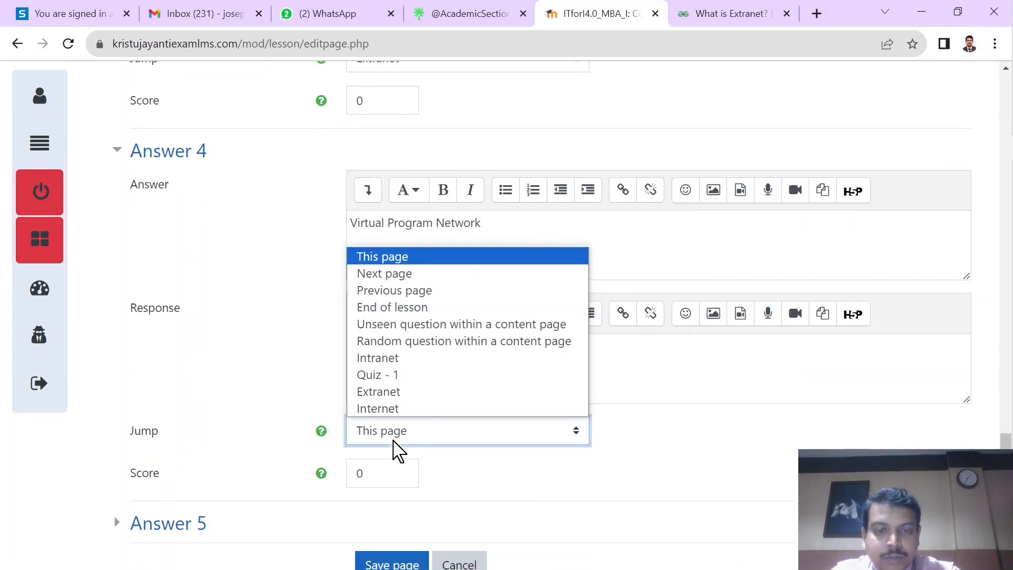
{"action": "left_click", "coordinate": [400, 392]}
{"action": "scroll", "coordinate": [500, 495], "scroll_direction": "down", "scroll_amount": 1}
{"action": "left_click", "coordinate": [407, 498]}
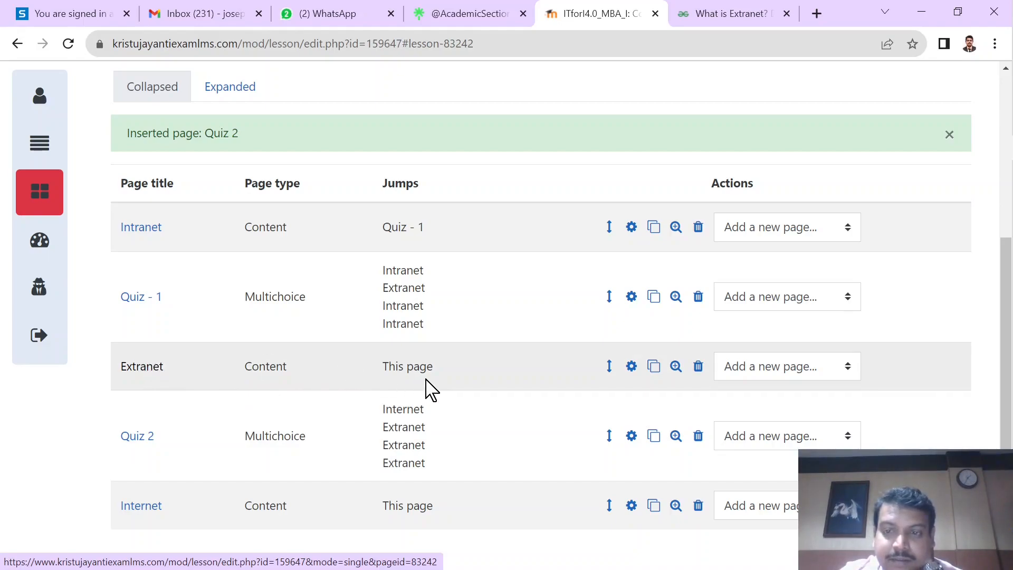
Step: Set the Content 1 jump of the Extranet page to Quiz 2 and save the page
{"action": "left_click", "coordinate": [771, 373]}
{"action": "left_click", "coordinate": [694, 391]}
{"action": "left_click", "coordinate": [632, 368]}
{"action": "scroll", "coordinate": [330, 401], "scroll_direction": "down", "scroll_amount": 8}
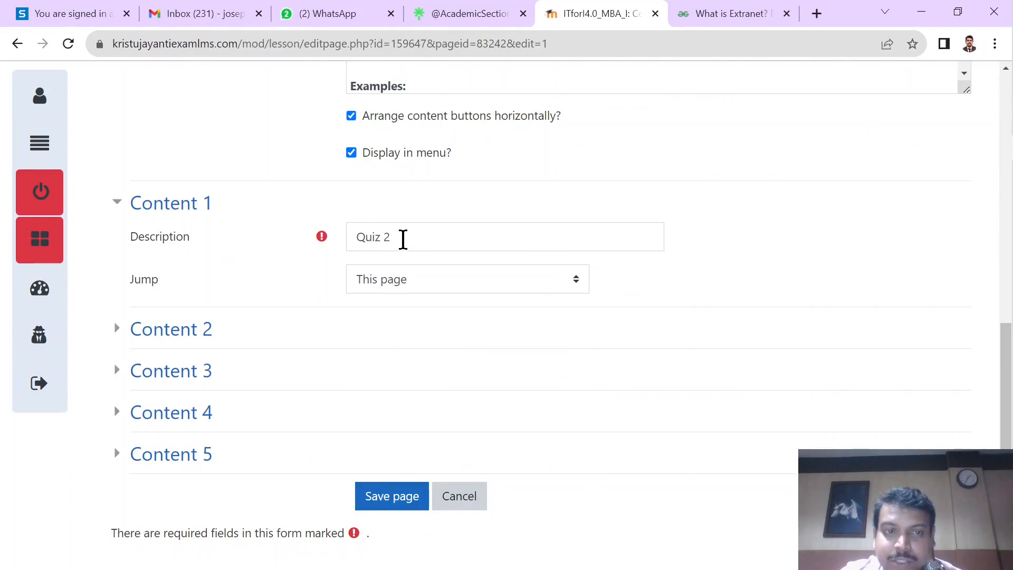
{"action": "left_click", "coordinate": [393, 288]}
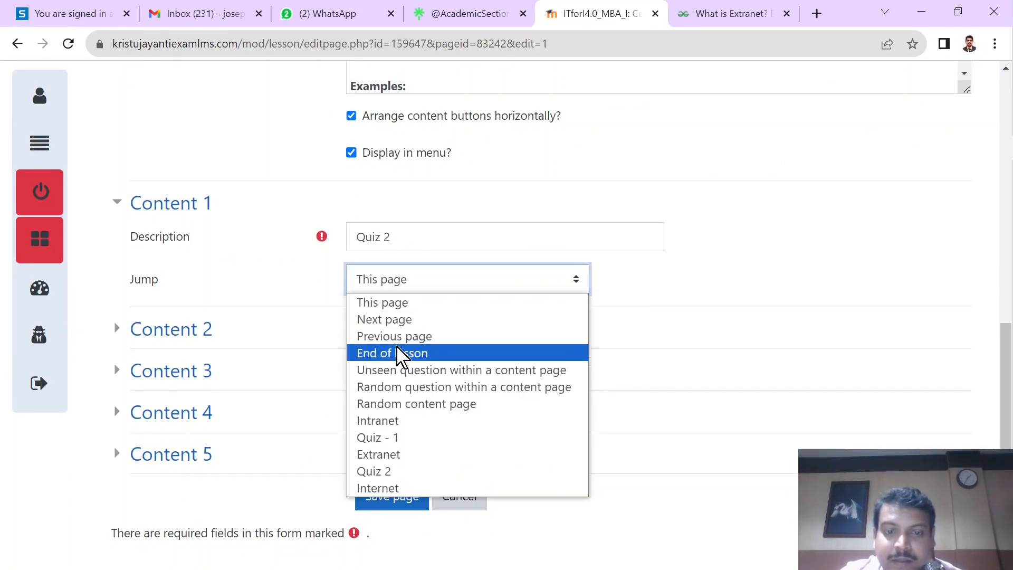
{"action": "left_click", "coordinate": [379, 474]}
{"action": "left_click", "coordinate": [399, 500]}
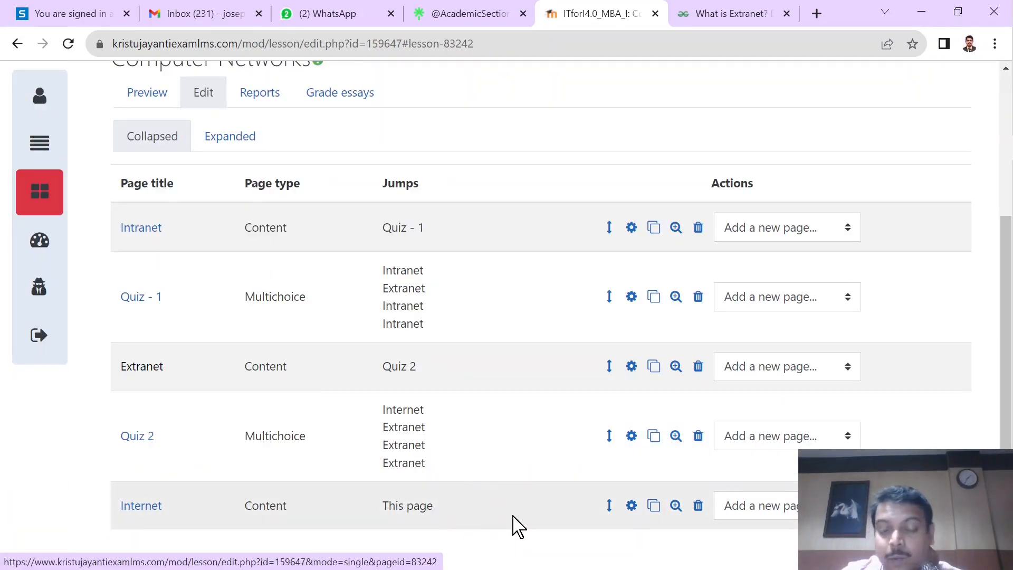
Step: Change the Internet page's Content 1 description to End of Lesson, set its jump to End of lesson and save the page
{"action": "left_click", "coordinate": [632, 505]}
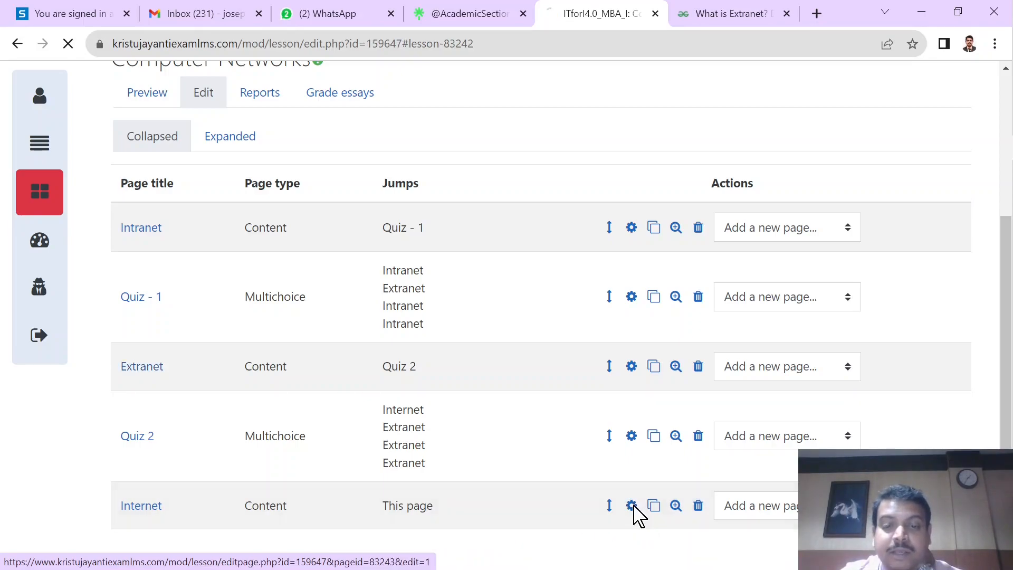
{"action": "scroll", "coordinate": [527, 481], "scroll_direction": "down", "scroll_amount": 10}
{"action": "scroll", "coordinate": [348, 323], "scroll_direction": "down", "scroll_amount": 10}
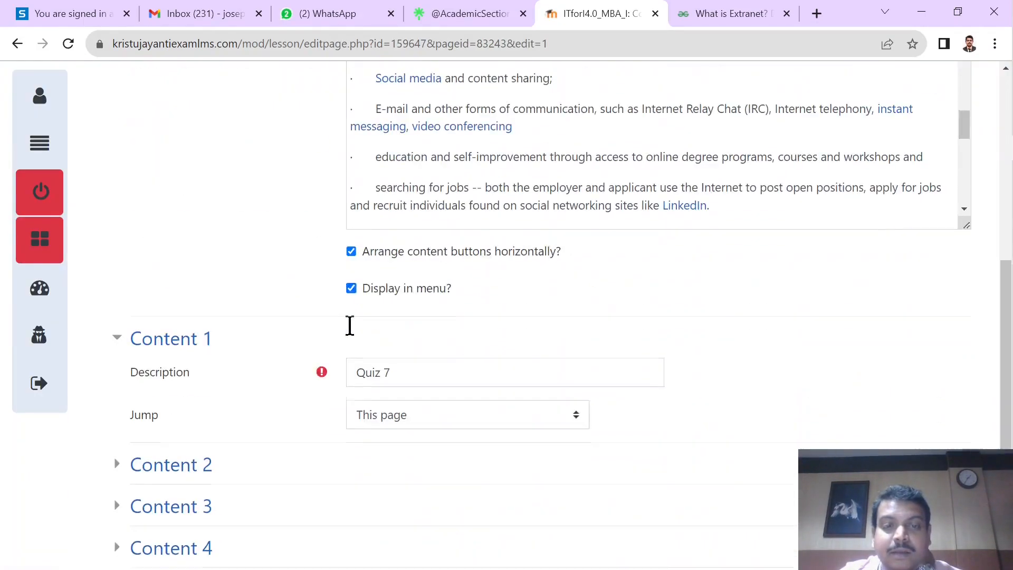
{"action": "left_click_drag", "start_coordinate": [426, 227], "coordinate": [314, 256]}
{"action": "type", "text": "End of Lesson"}
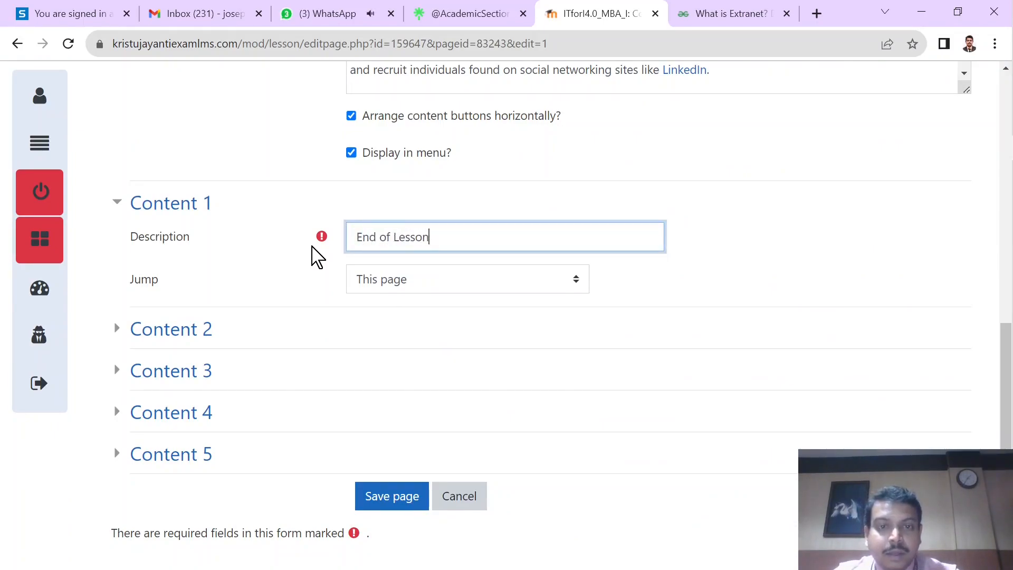
{"action": "left_click", "coordinate": [409, 280]}
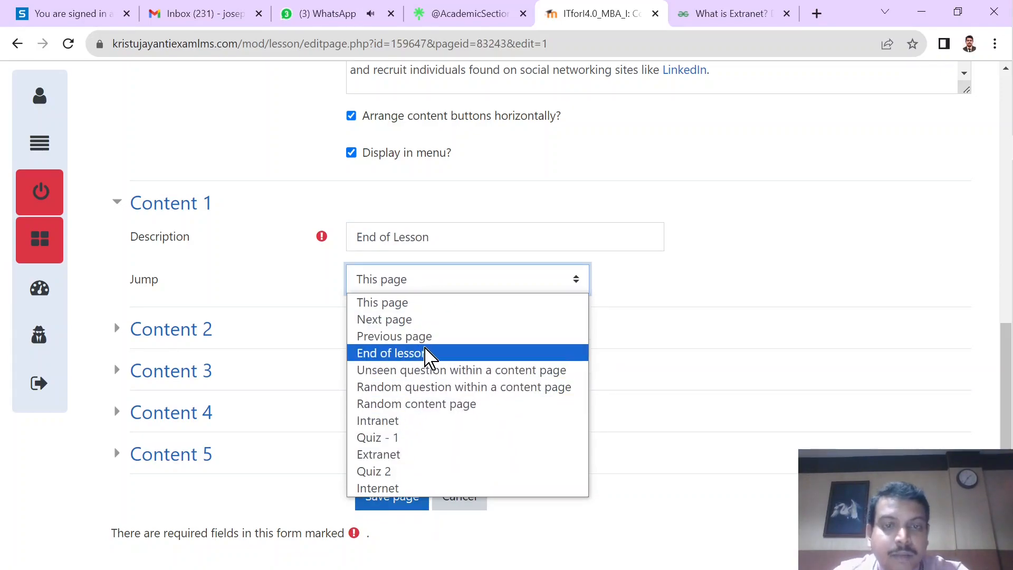
{"action": "left_click", "coordinate": [426, 353]}
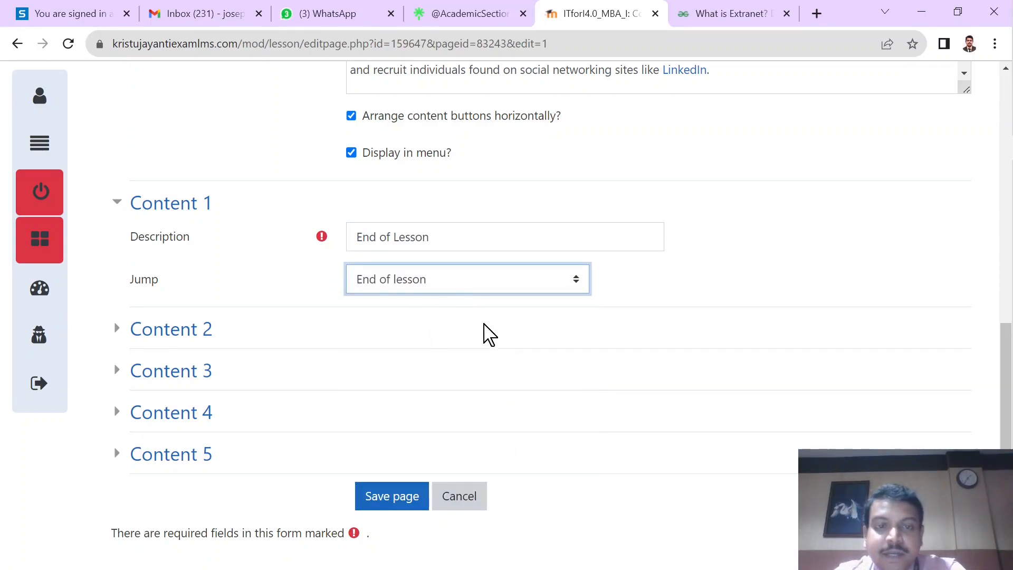
{"action": "left_click", "coordinate": [395, 497]}
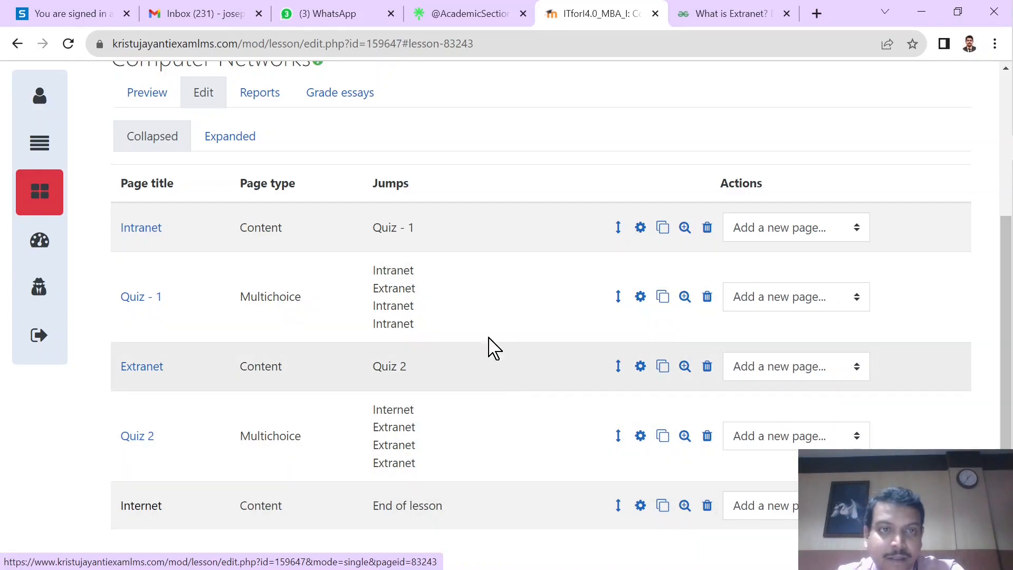
Step: Preview the Computer Networks lesson from its first page instead of resuming at the last page seen
{"action": "left_click", "coordinate": [144, 92]}
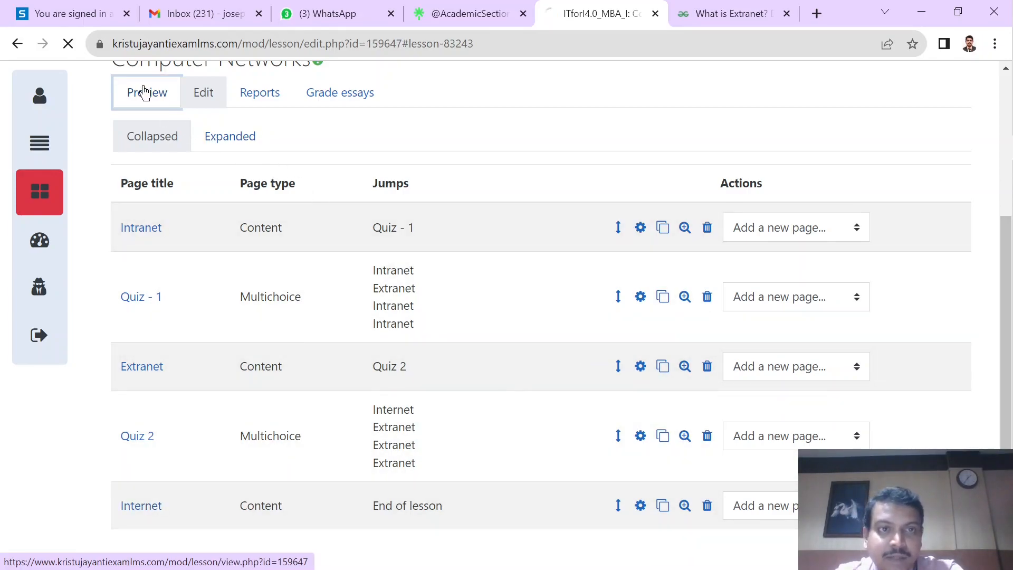
{"action": "left_click", "coordinate": [126, 377]}
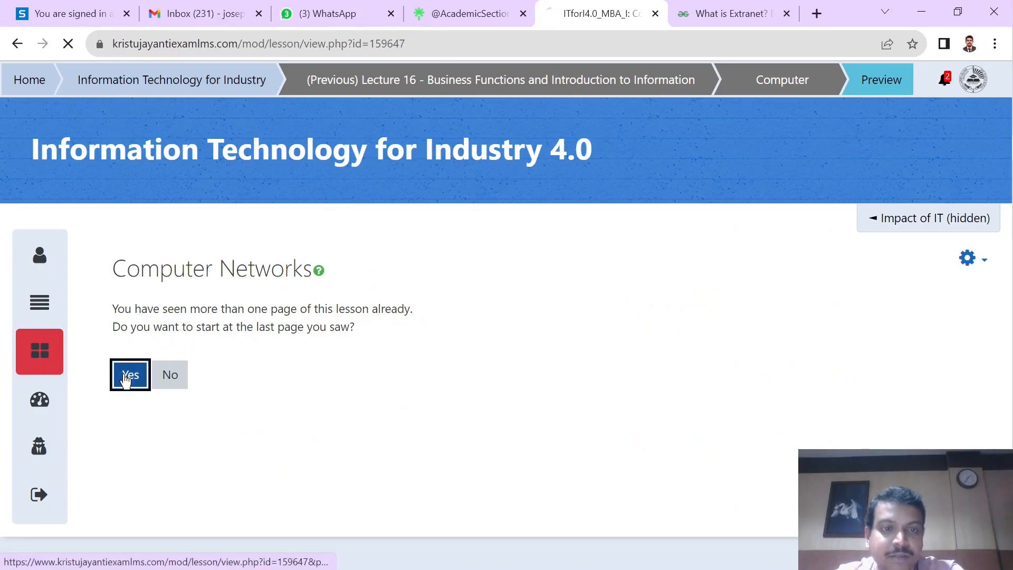
{"action": "scroll", "coordinate": [245, 402], "scroll_direction": "down", "scroll_amount": 1}
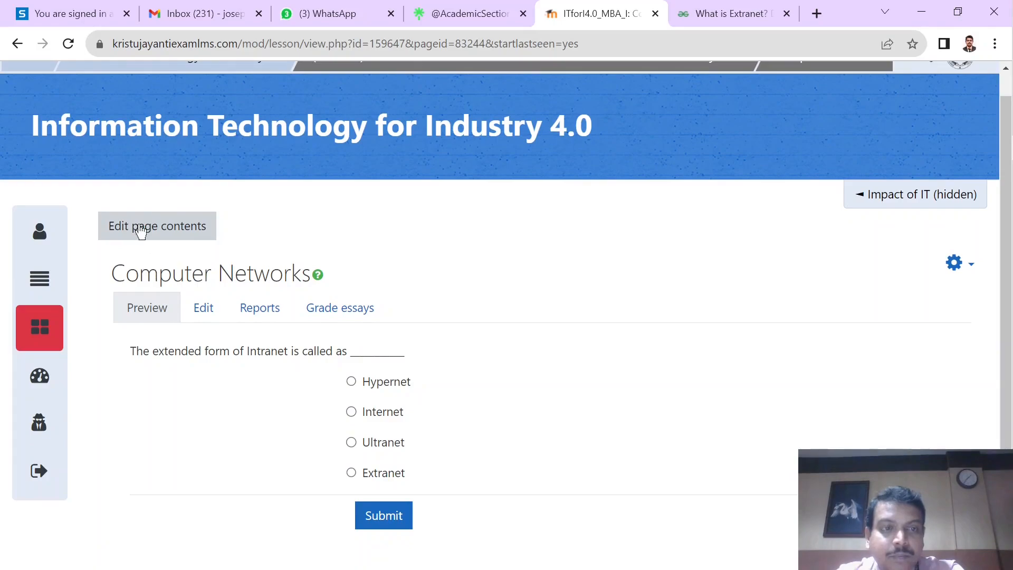
{"action": "left_click", "coordinate": [18, 42]}
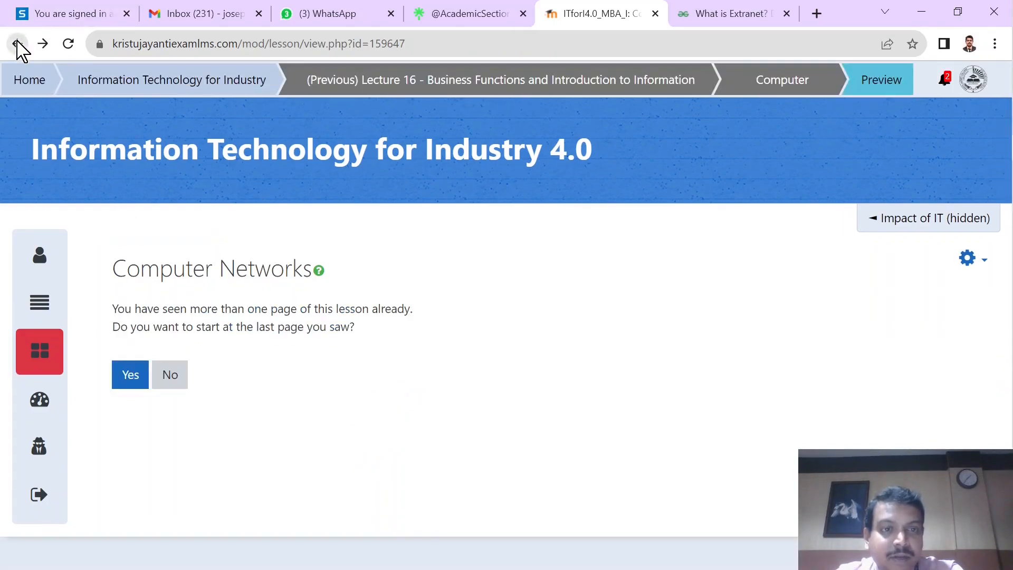
{"action": "left_click", "coordinate": [177, 389]}
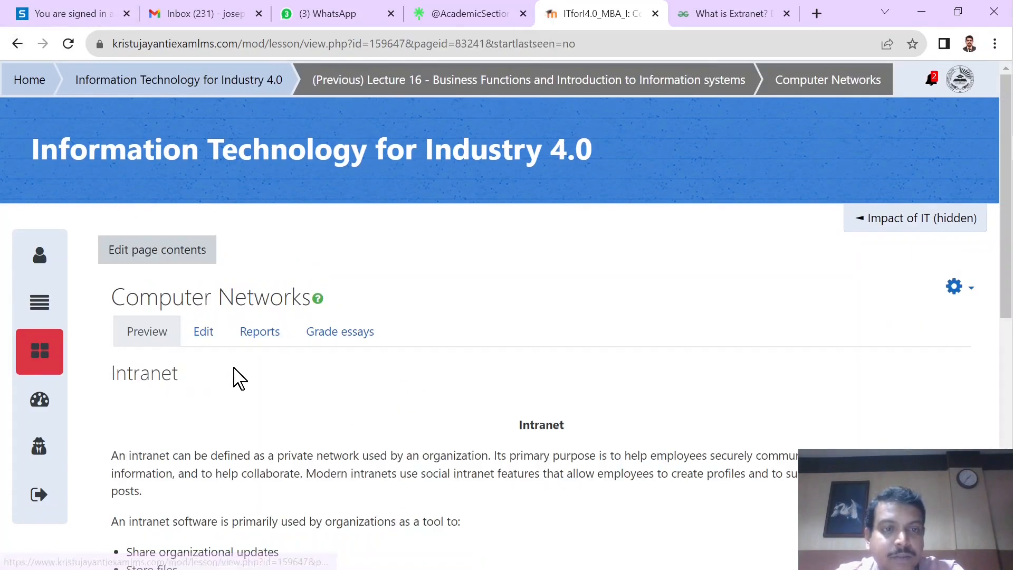
Step: Go from the Intranet page to Quiz 1 and submit Hypernet to test a wrong answer's jump
{"action": "scroll", "coordinate": [238, 377], "scroll_direction": "down", "scroll_amount": 5}
{"action": "scroll", "coordinate": [236, 376], "scroll_direction": "down", "scroll_amount": 3}
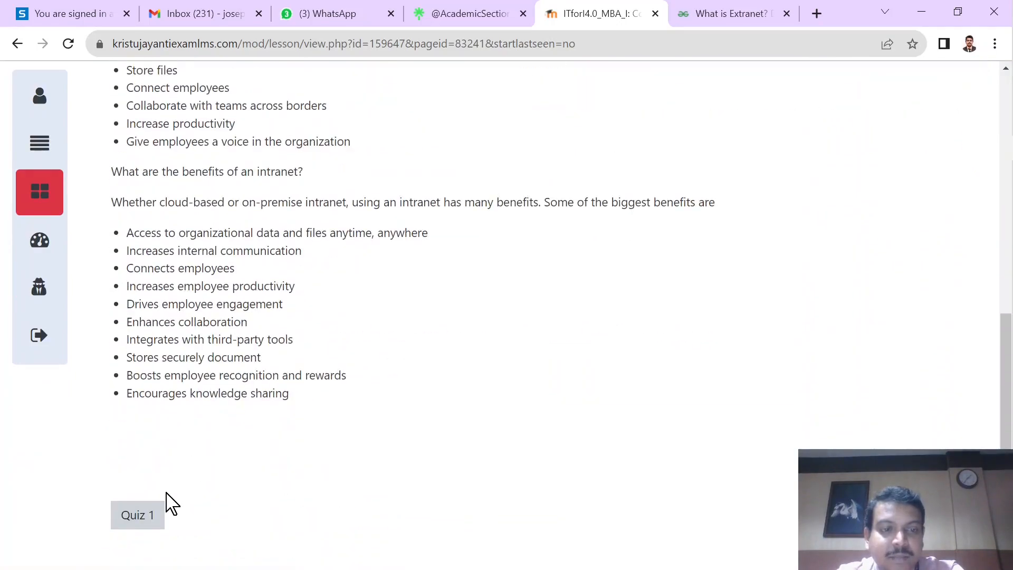
{"action": "left_click", "coordinate": [137, 522]}
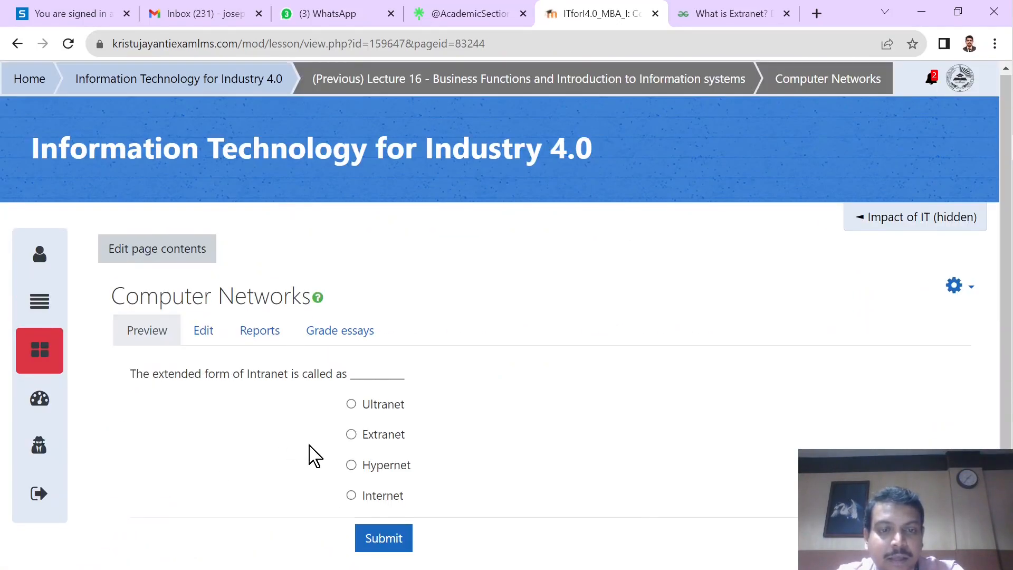
{"action": "scroll", "coordinate": [311, 455], "scroll_direction": "down", "scroll_amount": 1}
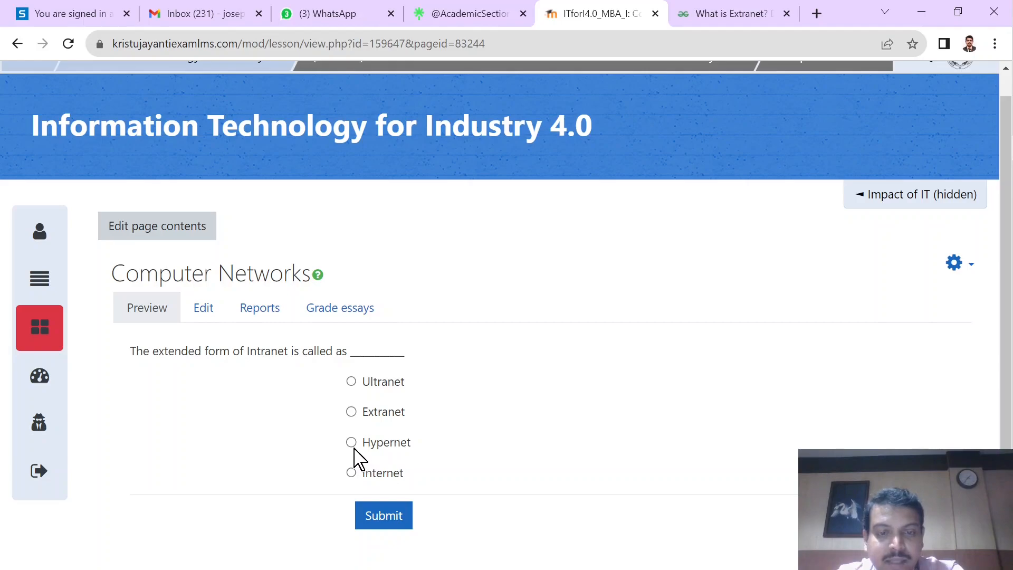
{"action": "left_click", "coordinate": [352, 443]}
{"action": "left_click", "coordinate": [383, 519]}
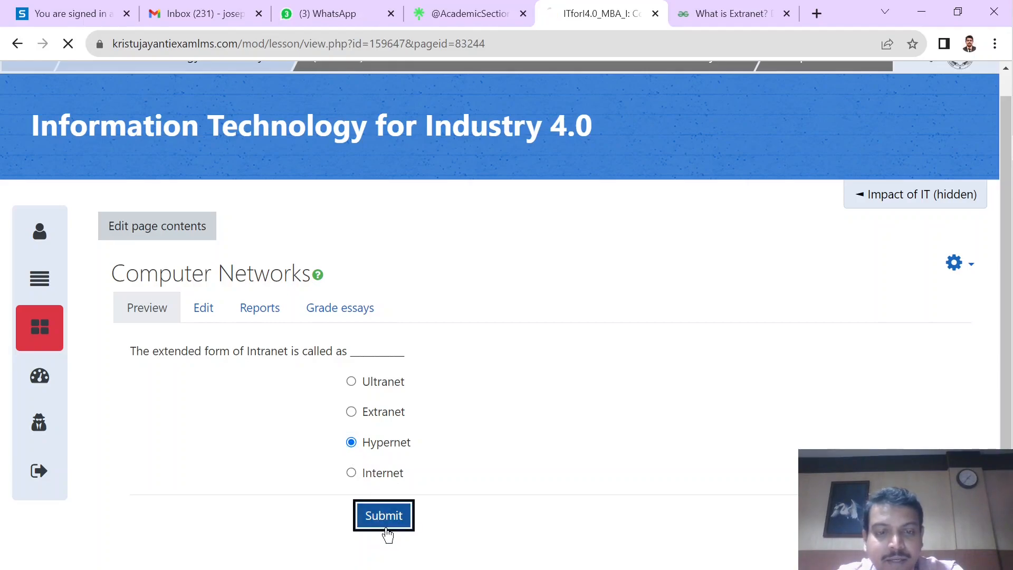
Step: Return to Quiz 1 from the Intranet page and submit Extranet to test the correct answer's jump
{"action": "scroll", "coordinate": [386, 529], "scroll_direction": "down", "scroll_amount": 5}
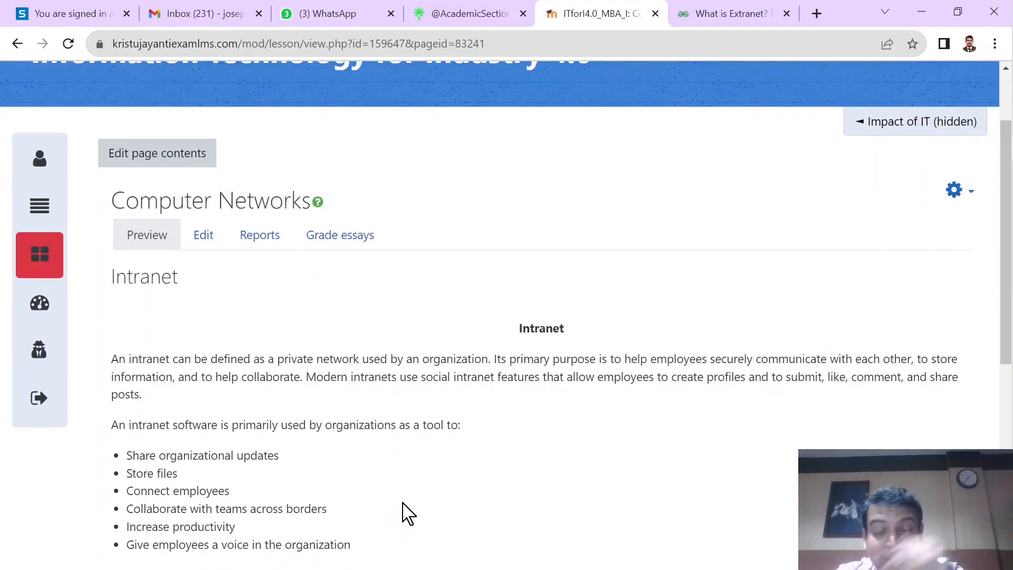
{"action": "scroll", "coordinate": [316, 504], "scroll_direction": "down", "scroll_amount": 4}
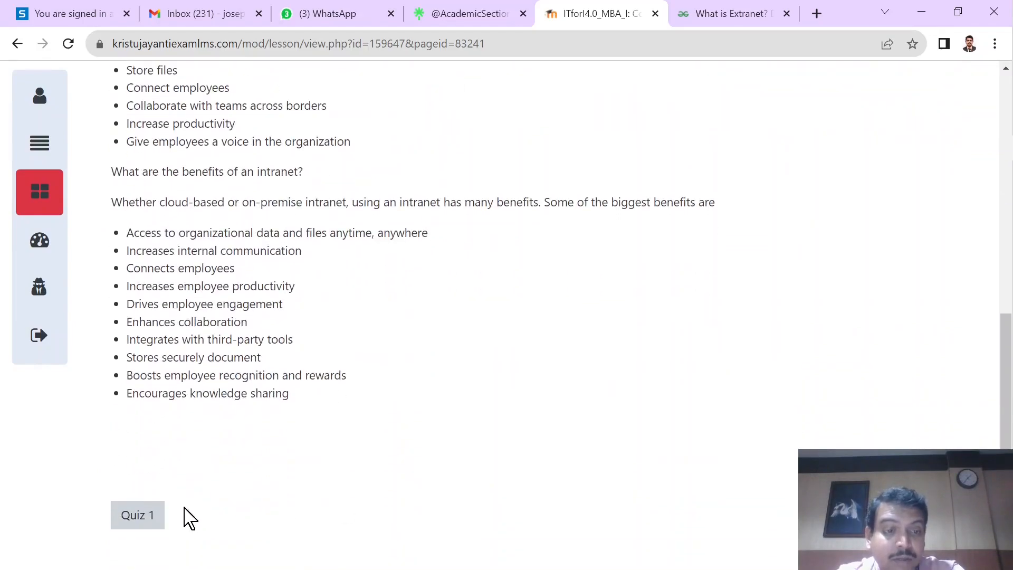
{"action": "left_click", "coordinate": [137, 516]}
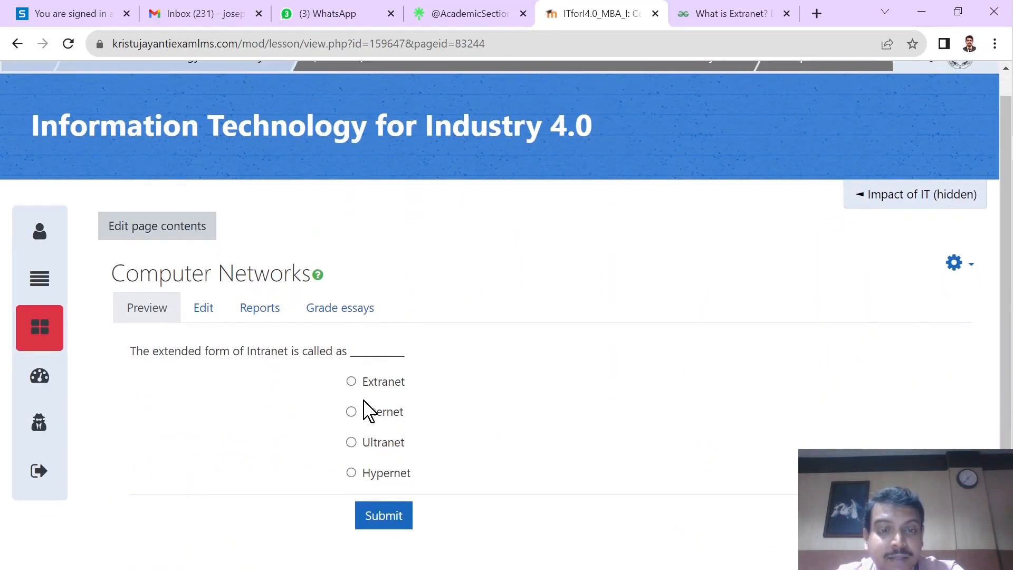
{"action": "left_click", "coordinate": [351, 381]}
{"action": "left_click", "coordinate": [391, 514]}
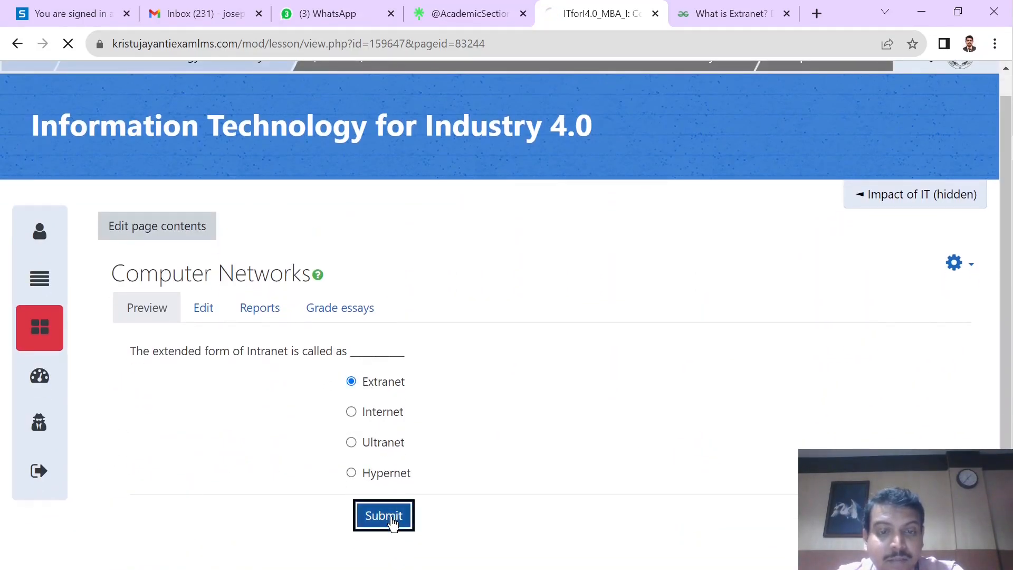
Step: Go from the Extranet page to Quiz 2 and submit a wrong expansion of VPN to test its jump
{"action": "scroll", "coordinate": [392, 517], "scroll_direction": "down", "scroll_amount": 7}
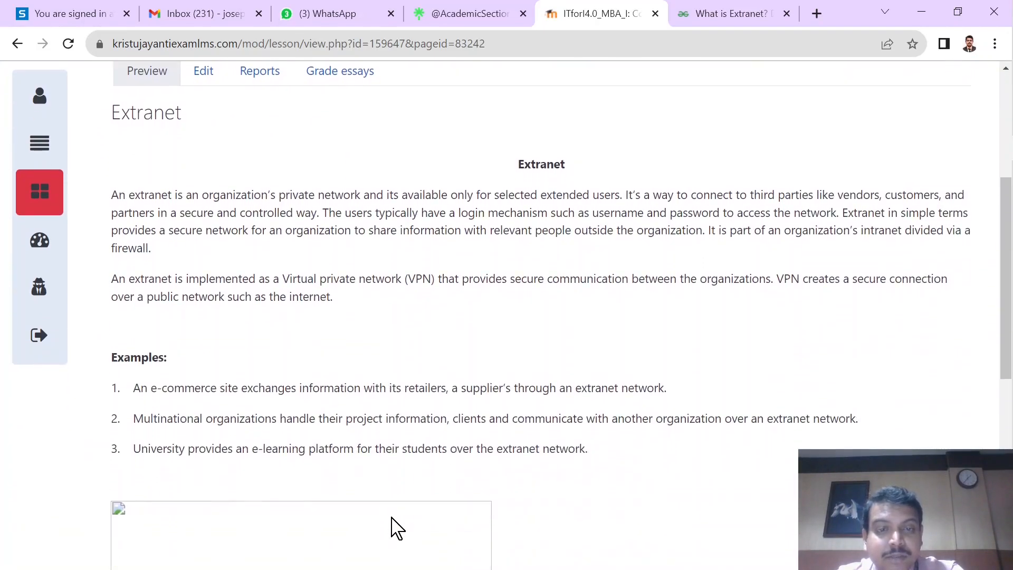
{"action": "scroll", "coordinate": [391, 518], "scroll_direction": "down", "scroll_amount": 6}
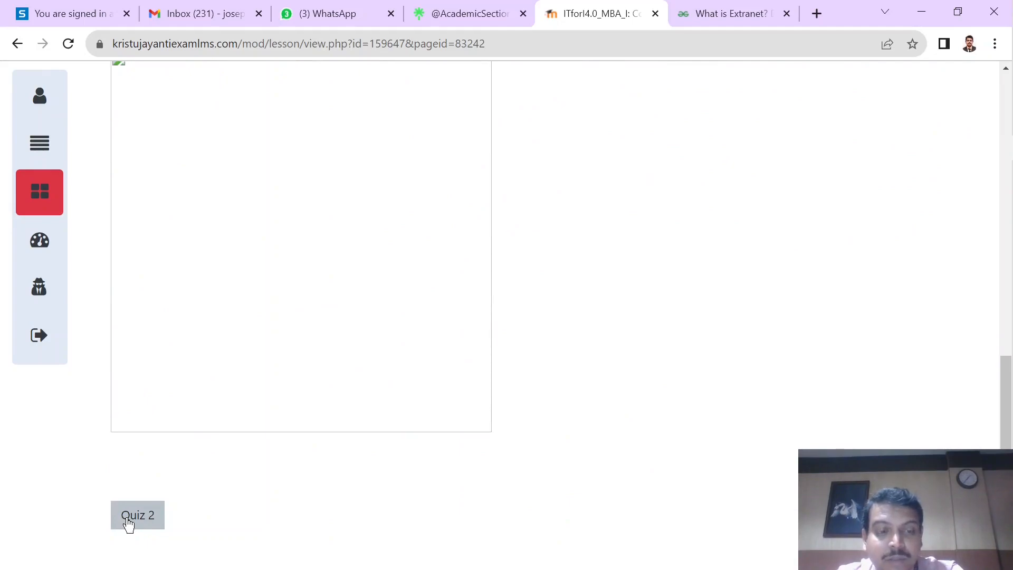
{"action": "left_click", "coordinate": [128, 524]}
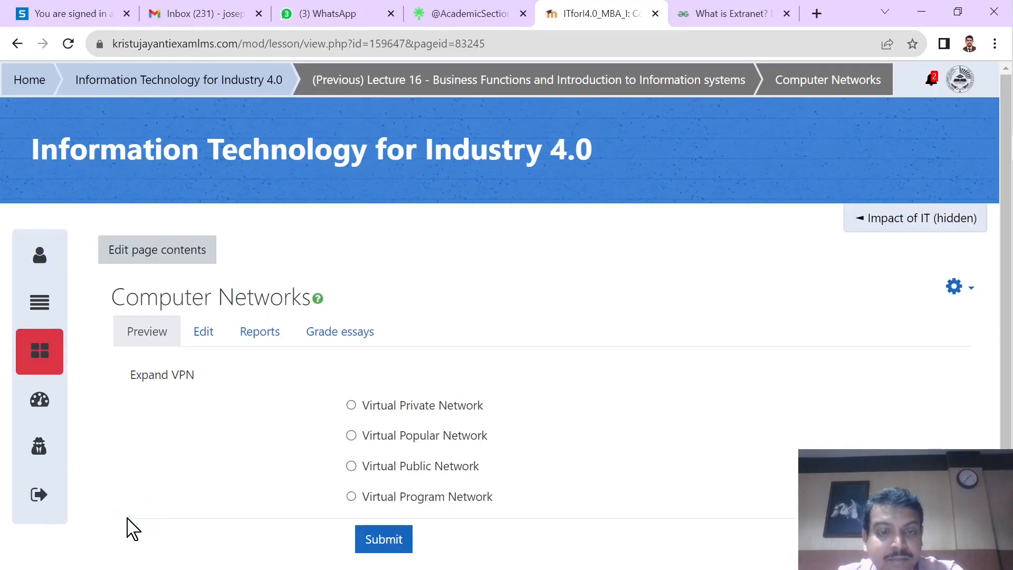
{"action": "scroll", "coordinate": [325, 443], "scroll_direction": "down", "scroll_amount": 1}
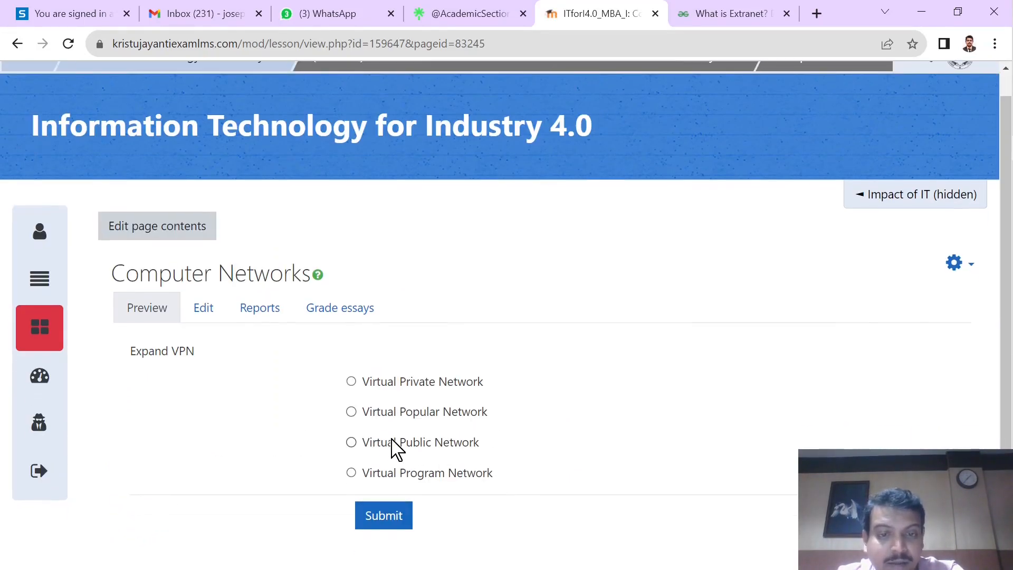
{"action": "left_click", "coordinate": [392, 525]}
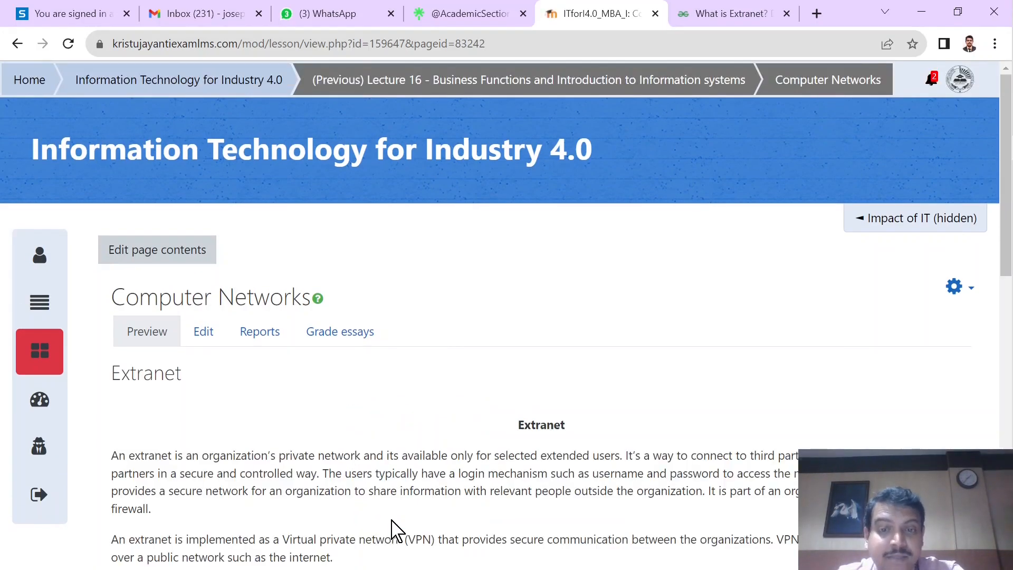
Step: Return to Quiz 2 from the Extranet page and submit Virtual Private Network as the answer
{"action": "scroll", "coordinate": [393, 529], "scroll_direction": "down", "scroll_amount": 12}
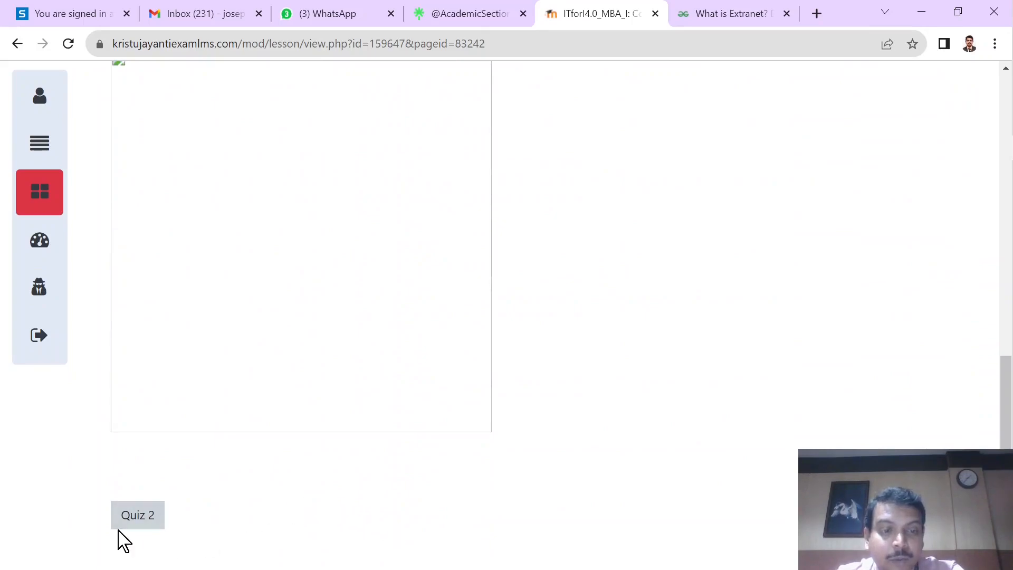
{"action": "left_click", "coordinate": [119, 527]}
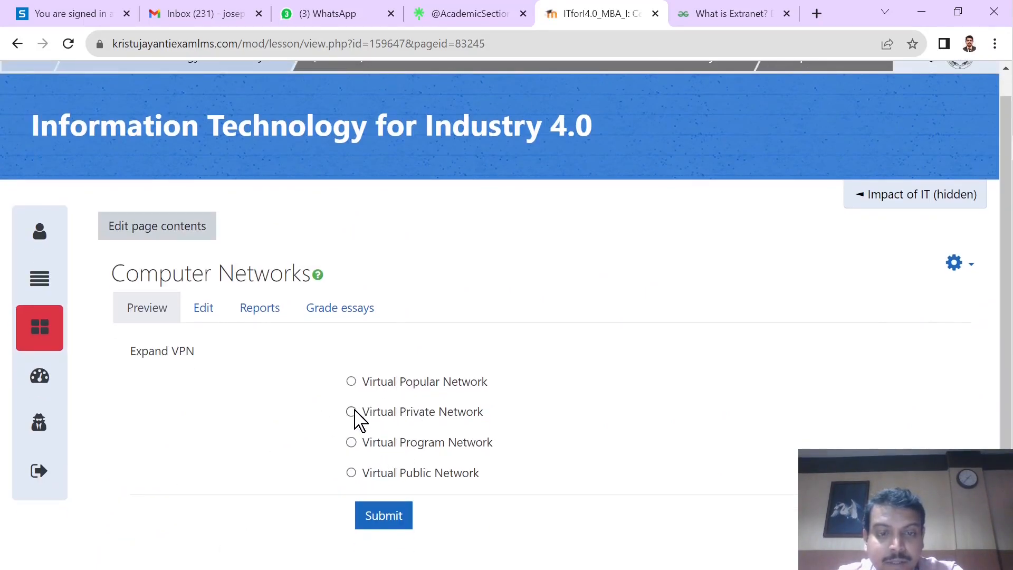
{"action": "left_click", "coordinate": [379, 515]}
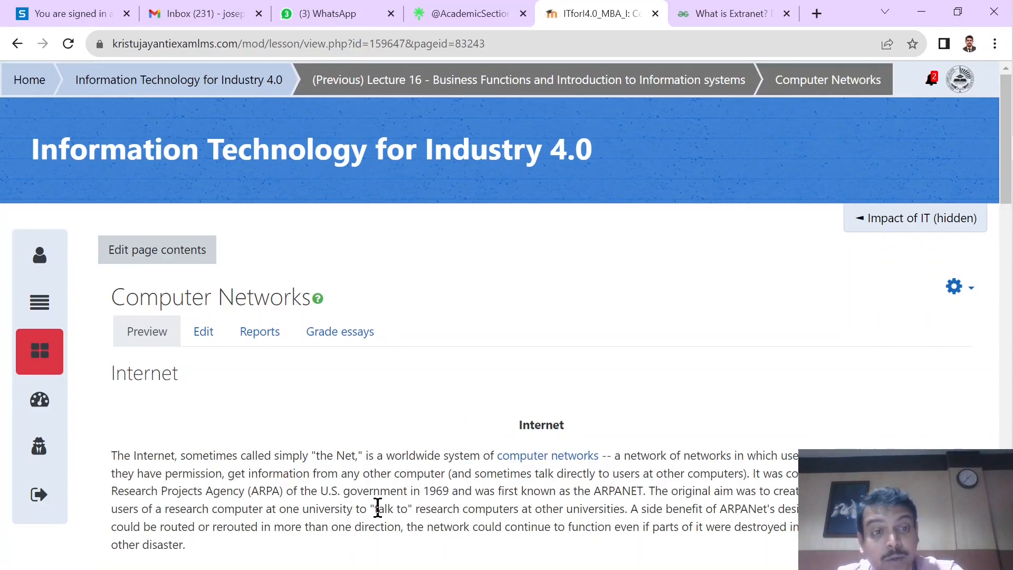
Step: End the lesson from the foot of the Internet page and return to the Information Technology for Industry 4.0 course
{"action": "scroll", "coordinate": [378, 507], "scroll_direction": "down", "scroll_amount": 13}
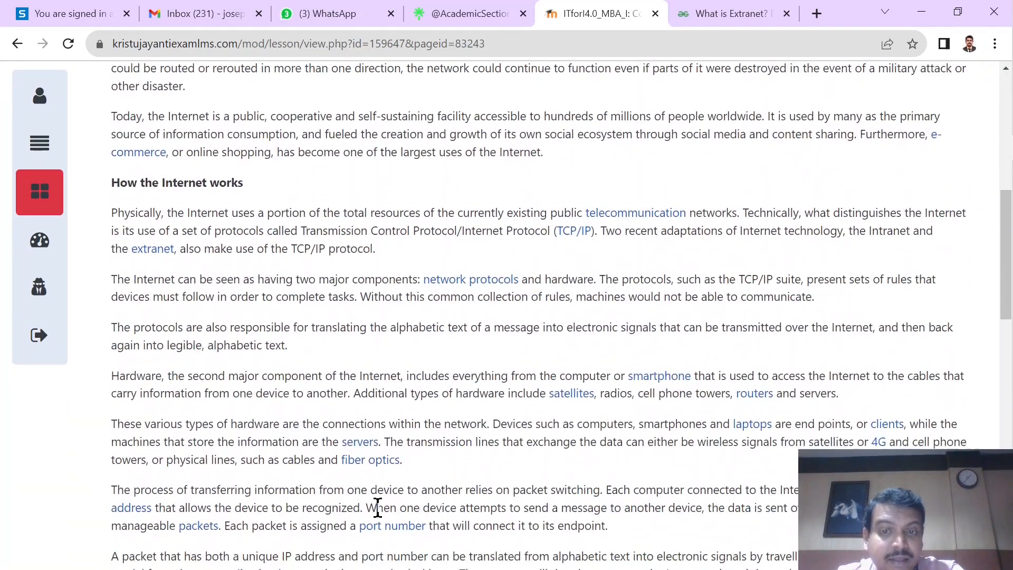
{"action": "scroll", "coordinate": [378, 507], "scroll_direction": "down", "scroll_amount": 12}
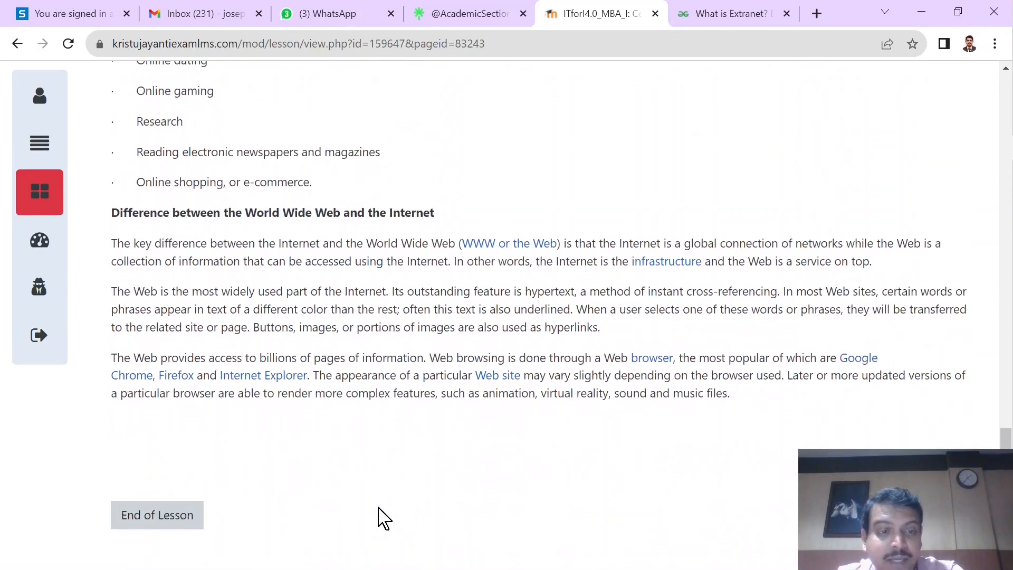
{"action": "left_click", "coordinate": [172, 520]}
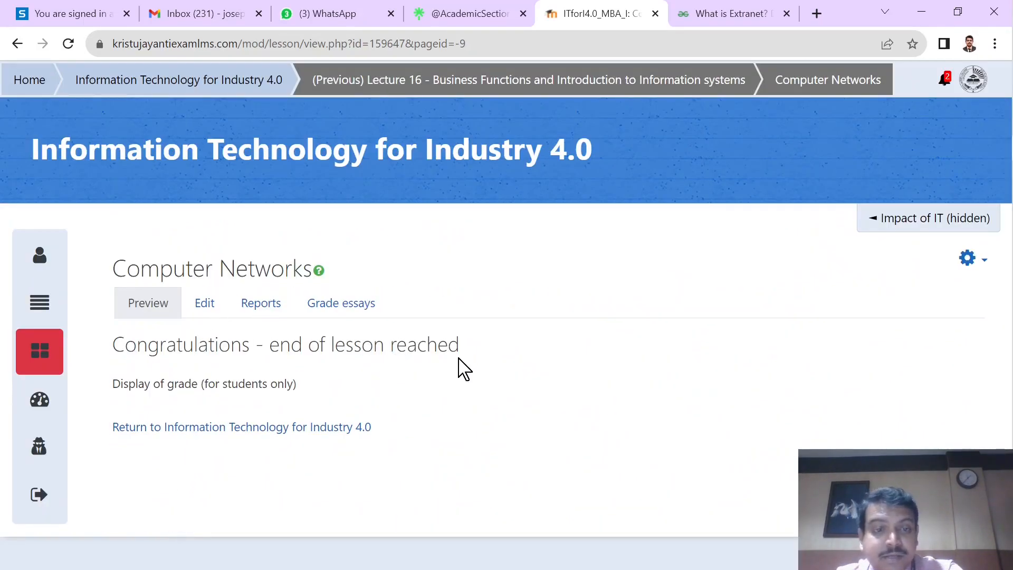
{"action": "left_click", "coordinate": [343, 435]}
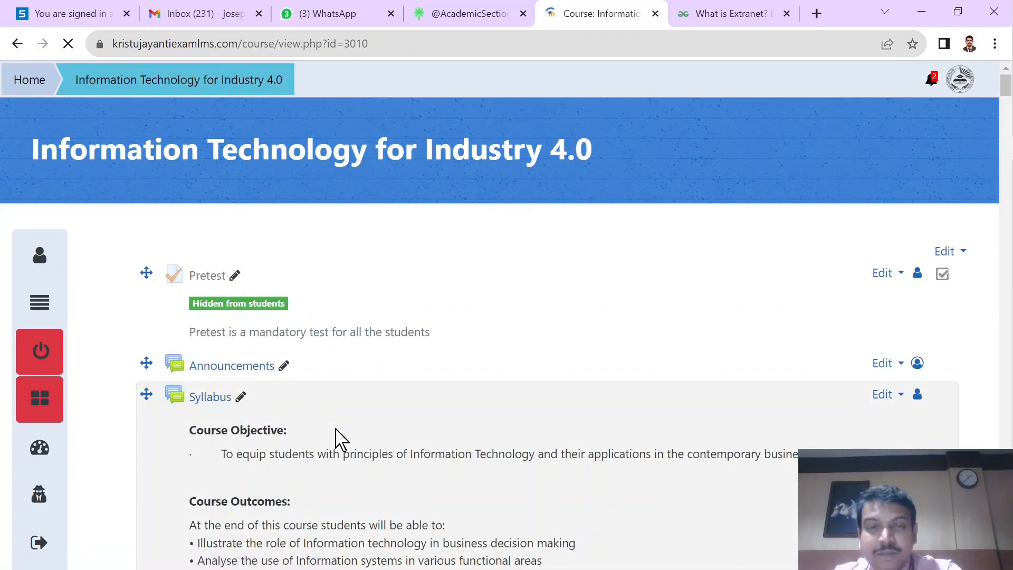